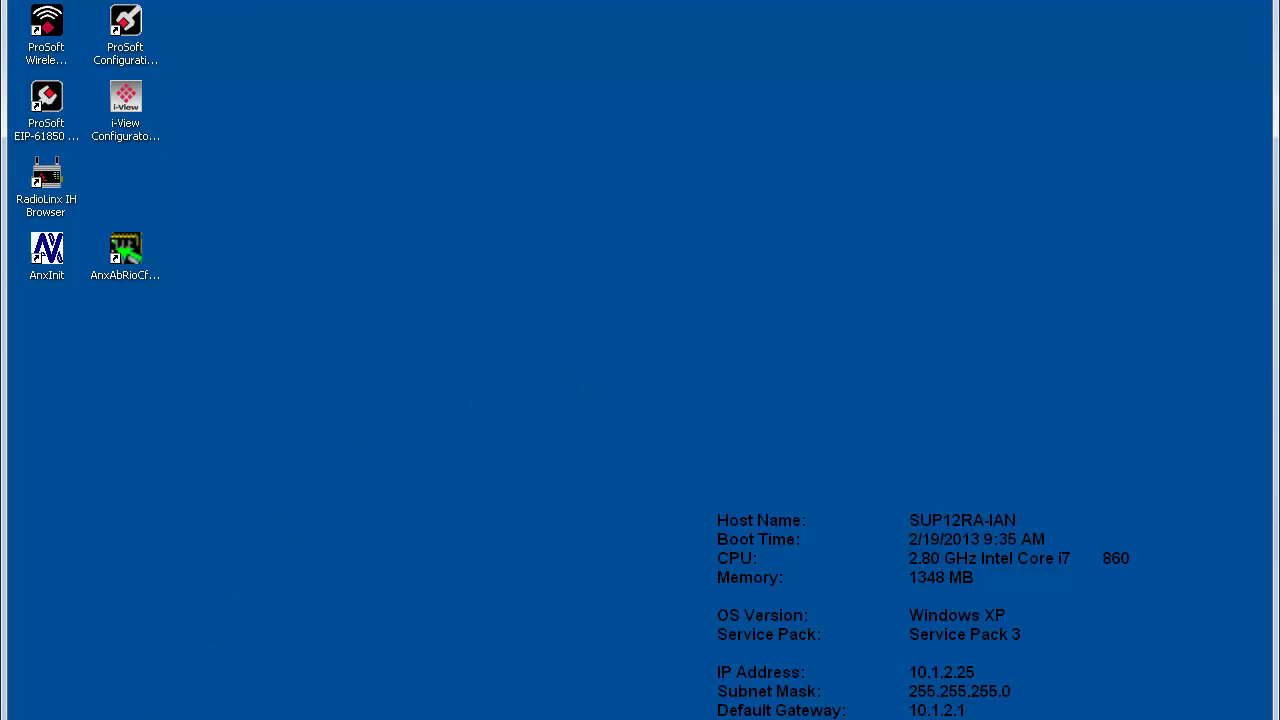
- Open Internet Explorer, try to load the address 169.254.42.84, and dismiss the error message
{"action": "key", "text": "super"}
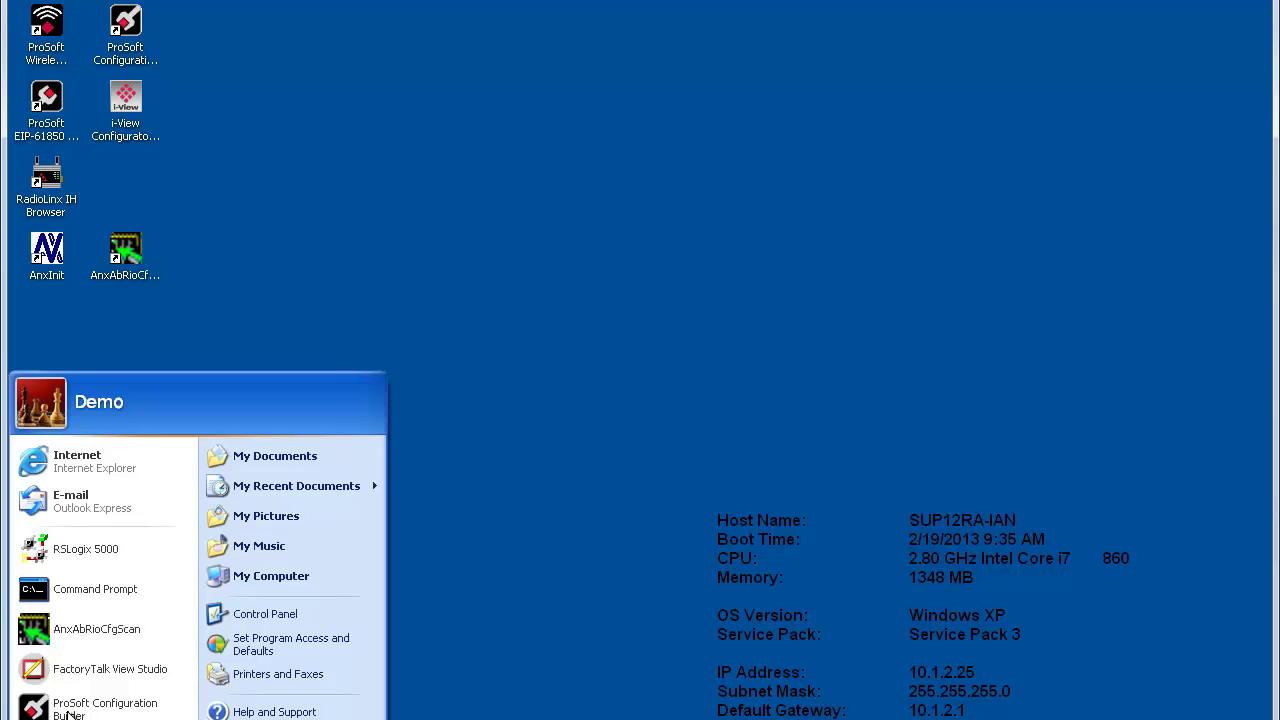
{"action": "left_click", "coordinate": [79, 470]}
{"action": "left_click", "coordinate": [320, 108]}
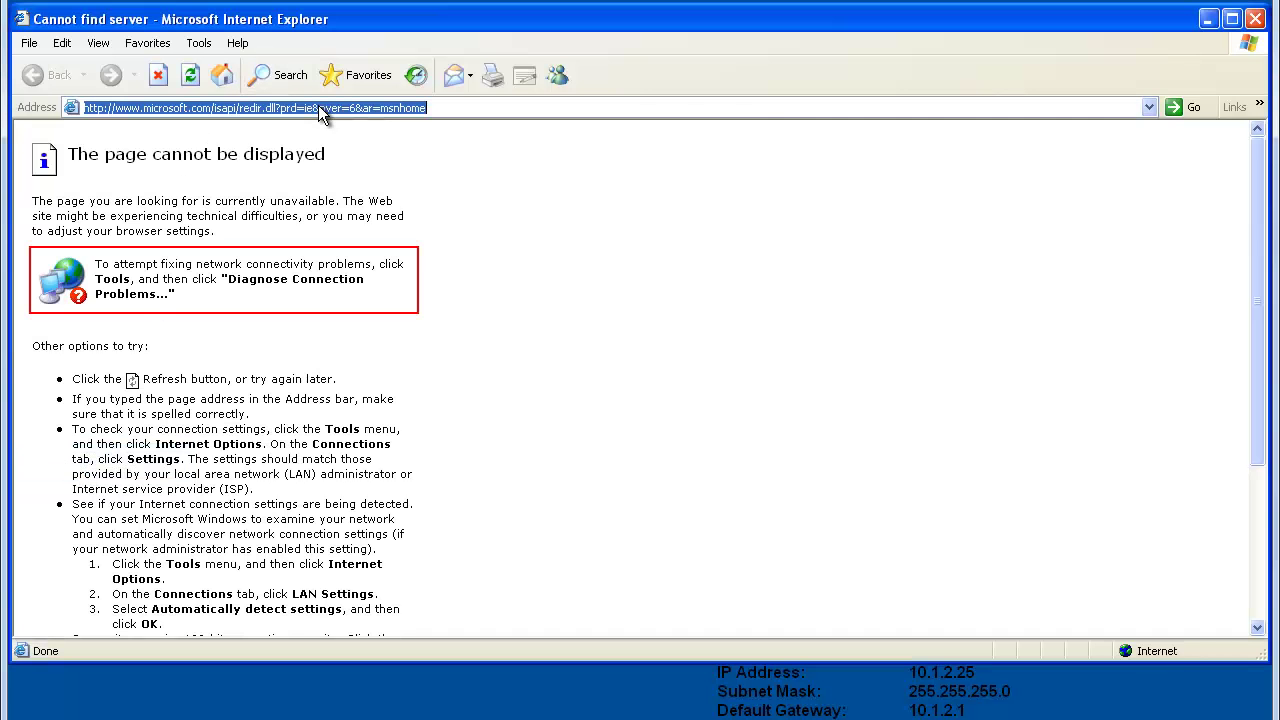
{"action": "type", "text": "169"}
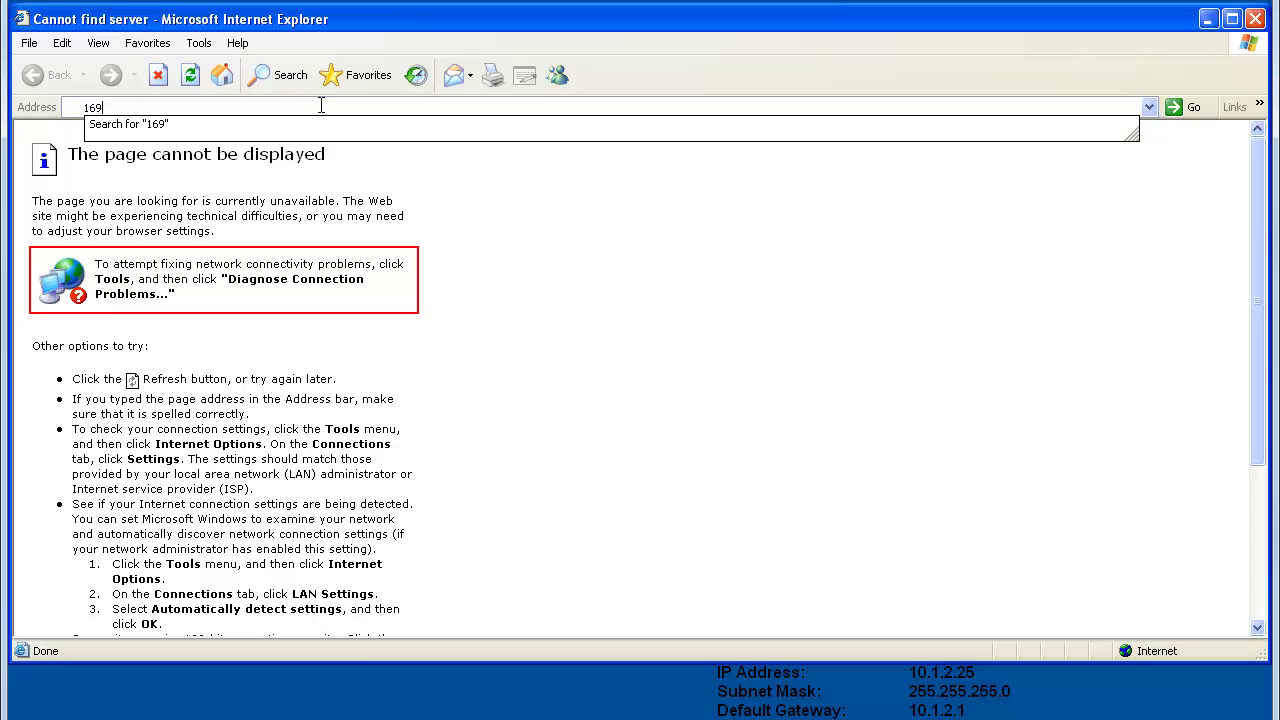
{"action": "type", "text": ".254.42.84"}
{"action": "key", "text": "Return"}
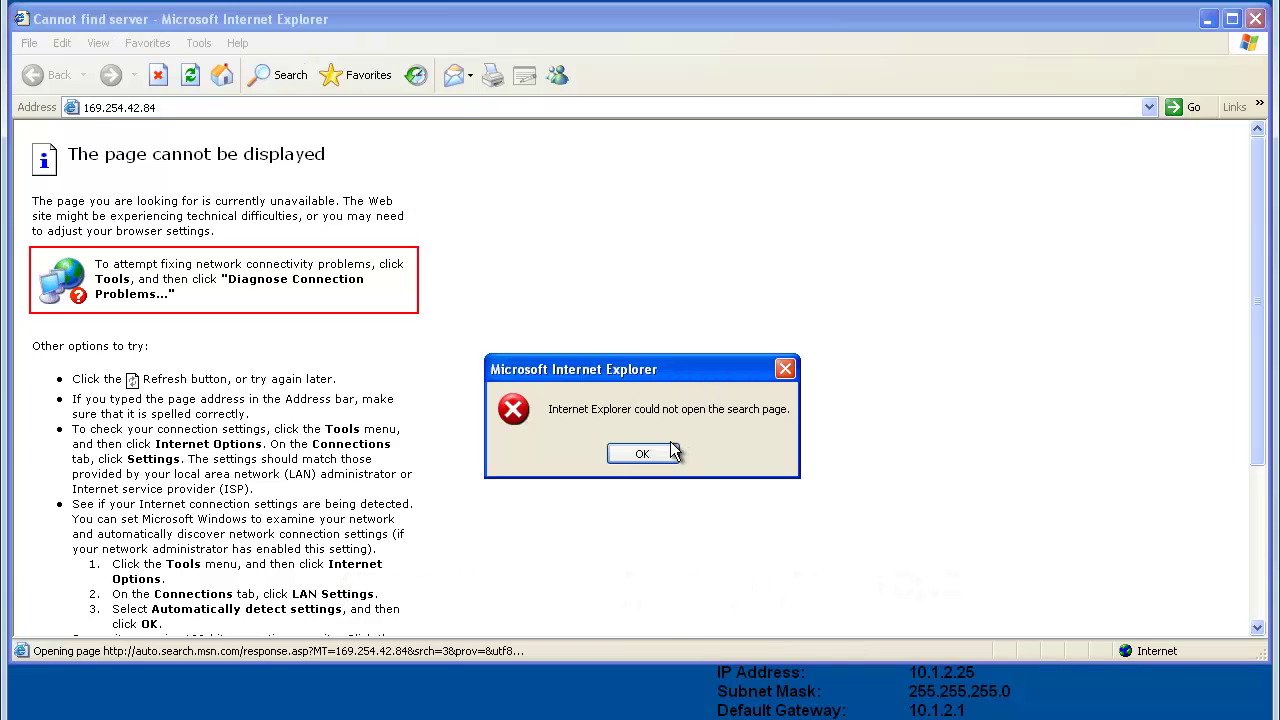
{"action": "left_click", "coordinate": [651, 455]}
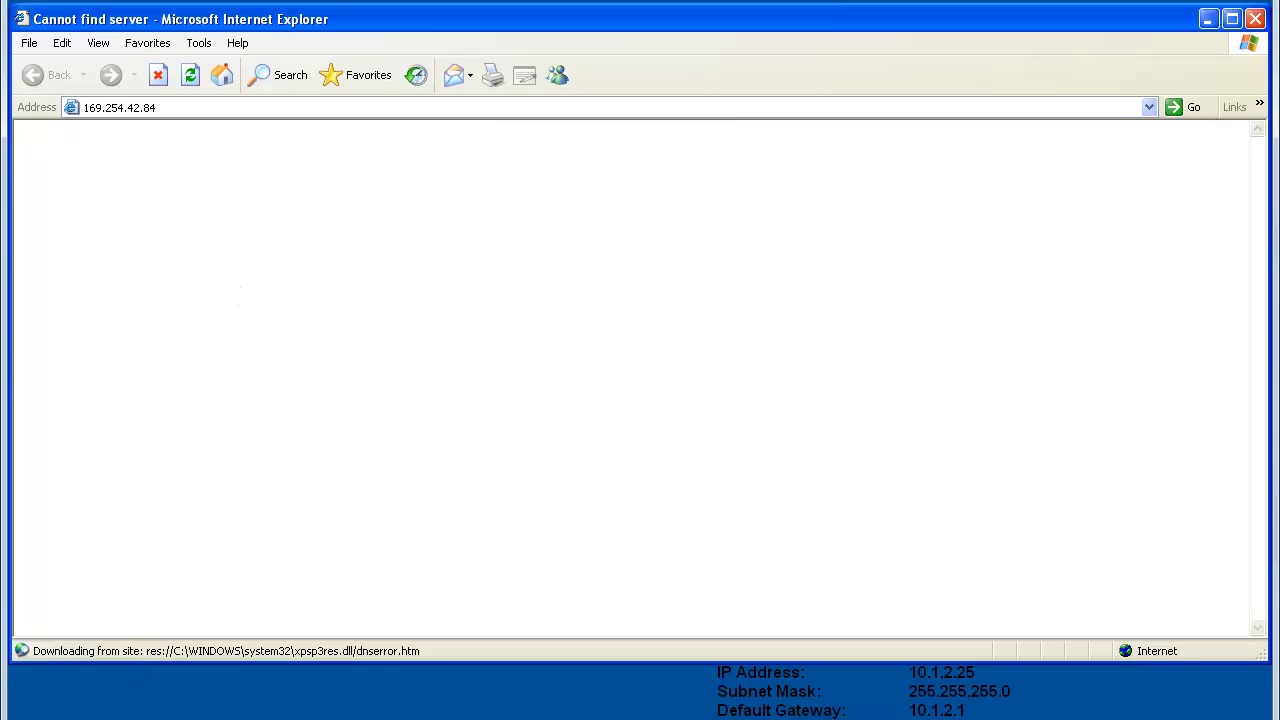
- Run the Command Prompt from the Accessories as the Administrator user, entering the account password
{"action": "key", "text": "super"}
{"action": "key", "text": "p"}
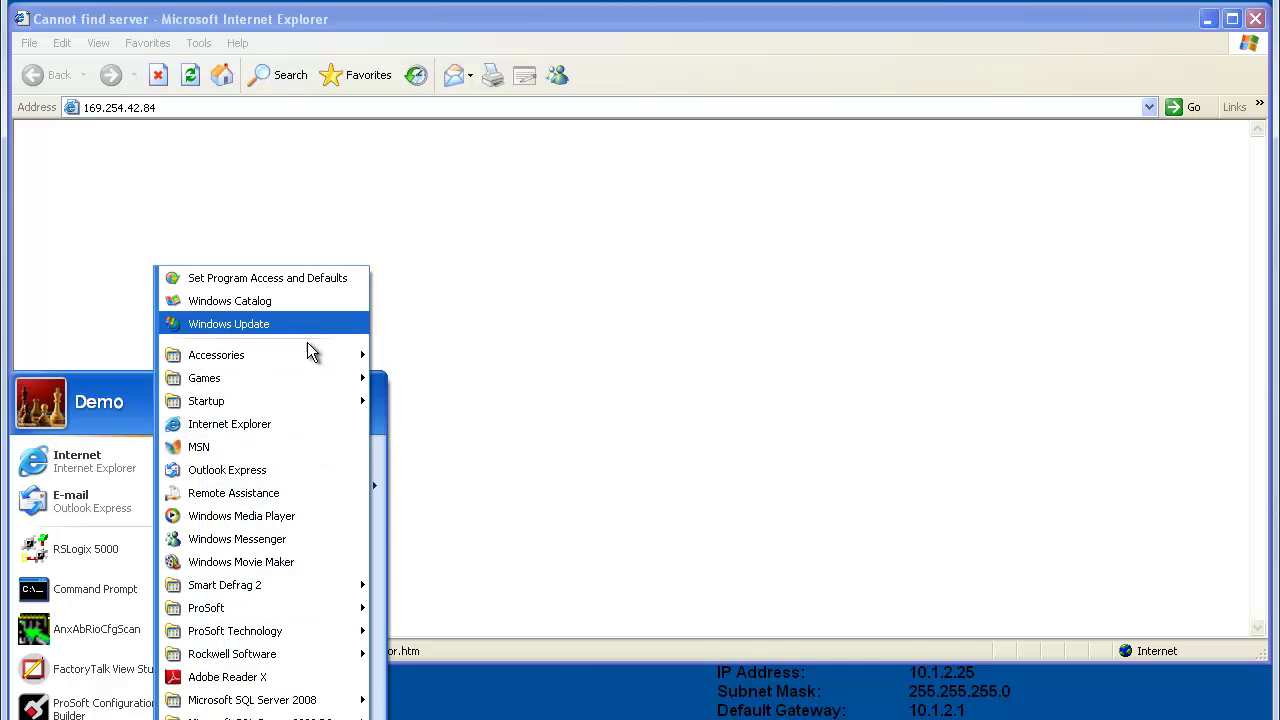
{"action": "mouse_move", "coordinate": [315, 356]}
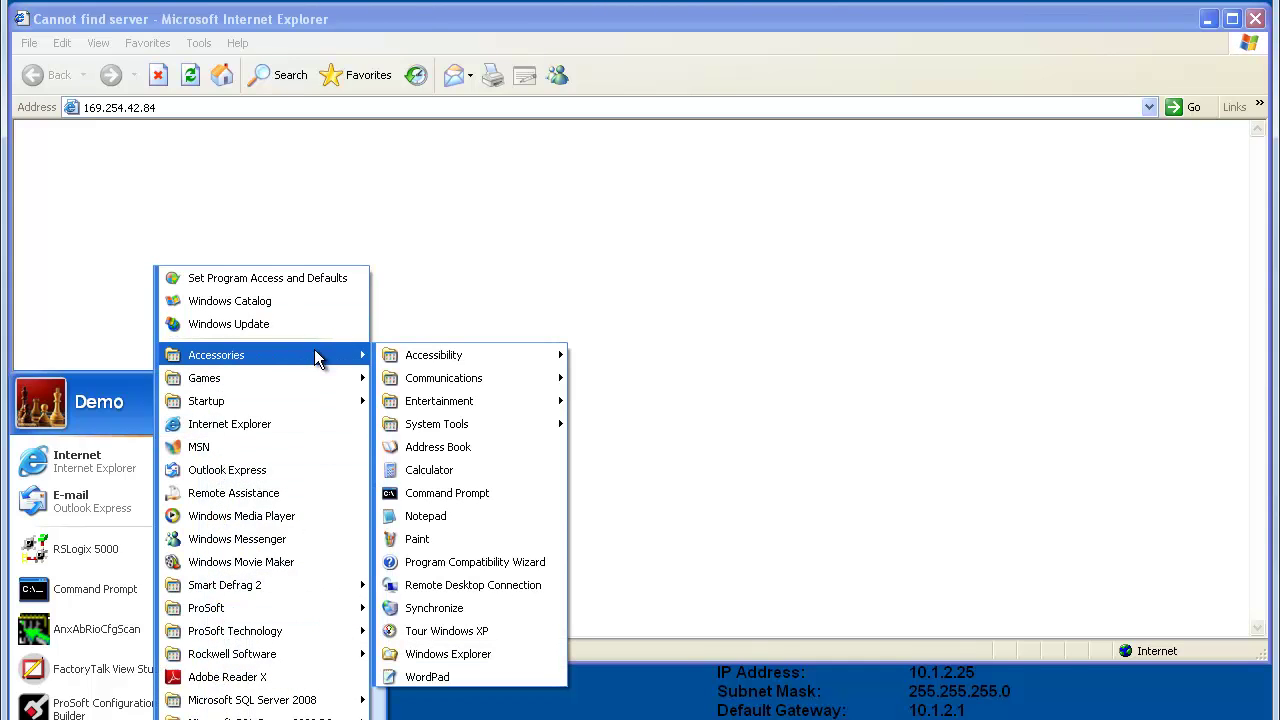
{"action": "right_click", "coordinate": [447, 493]}
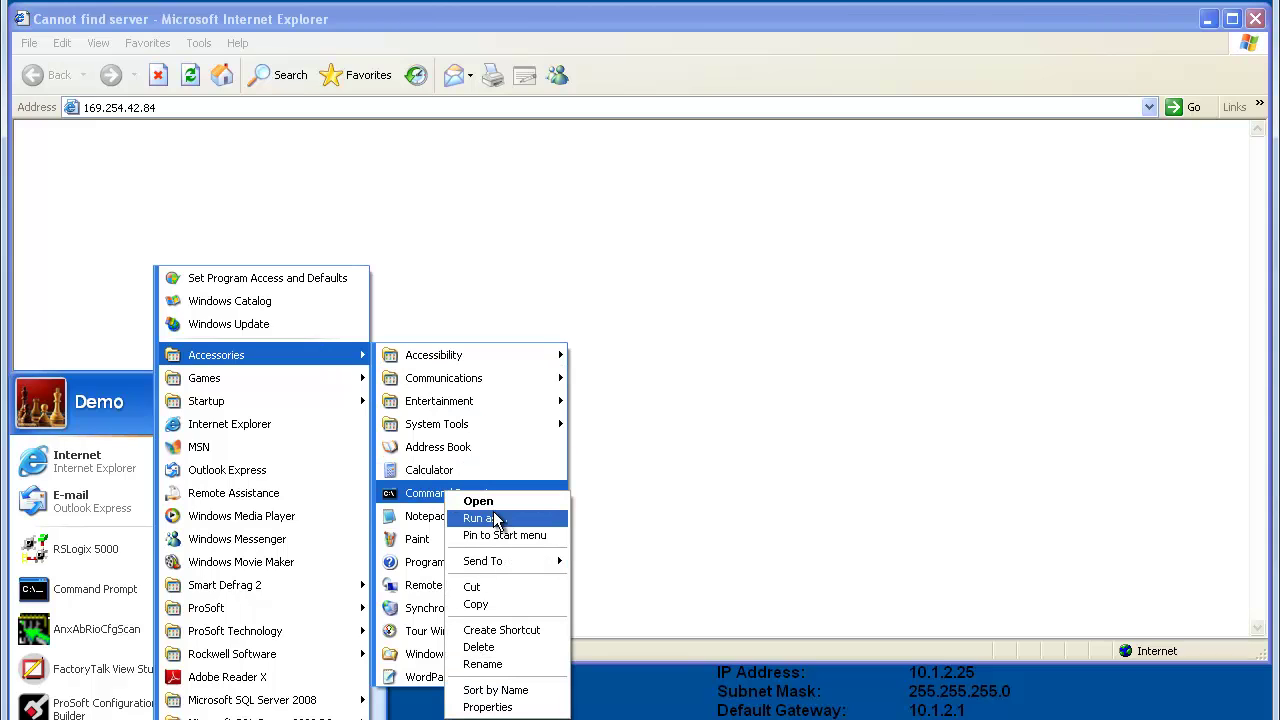
{"action": "left_click", "coordinate": [497, 519]}
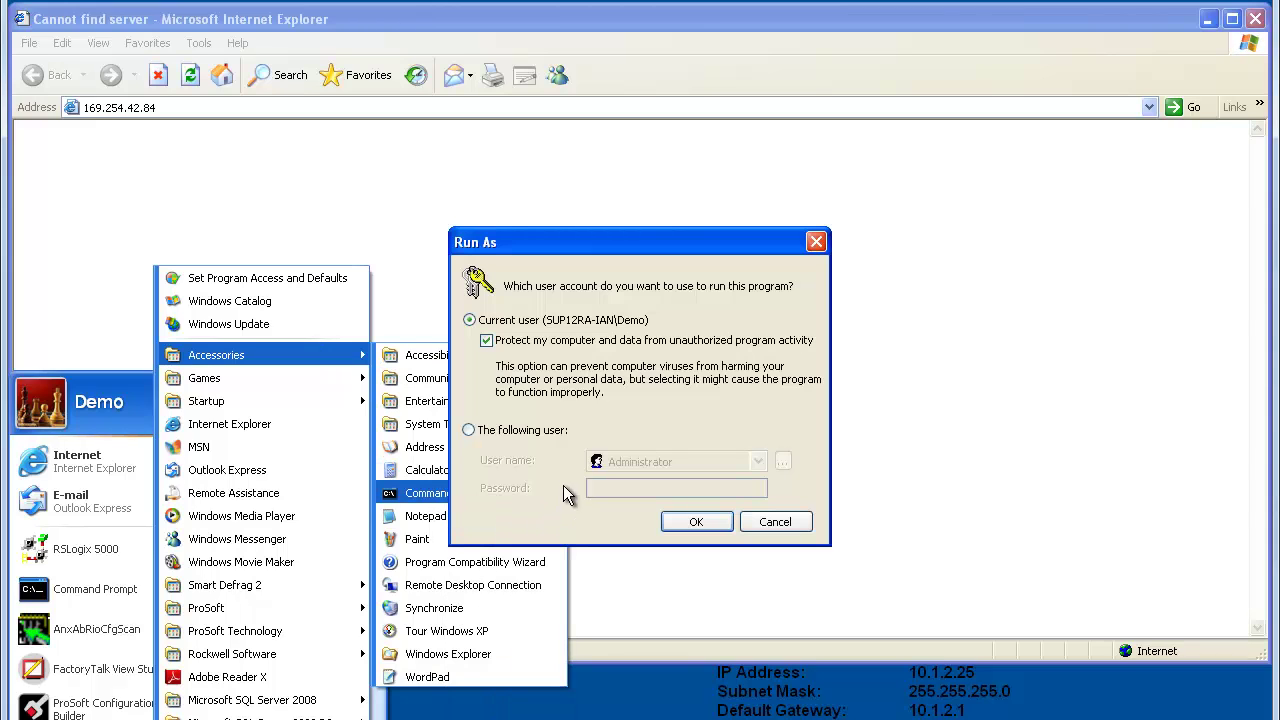
{"action": "left_click", "coordinate": [470, 431]}
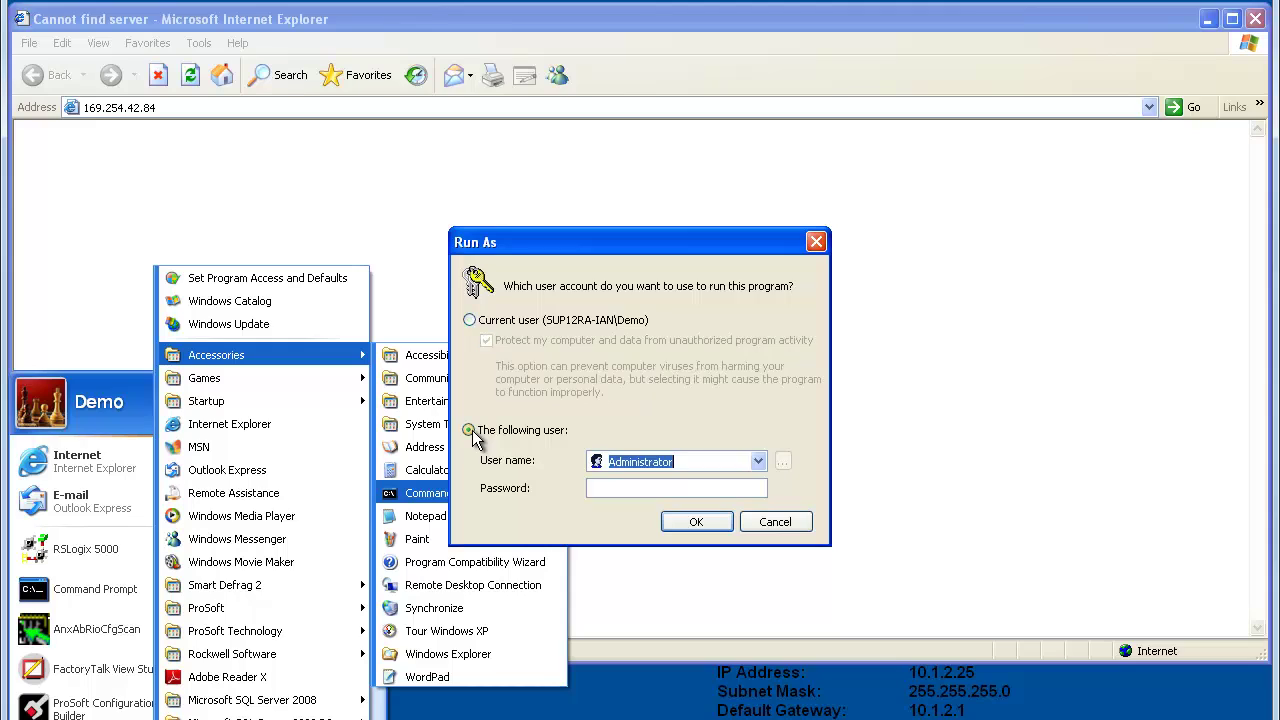
{"action": "left_click", "coordinate": [613, 487]}
{"action": "type", "text": "•••••••"}
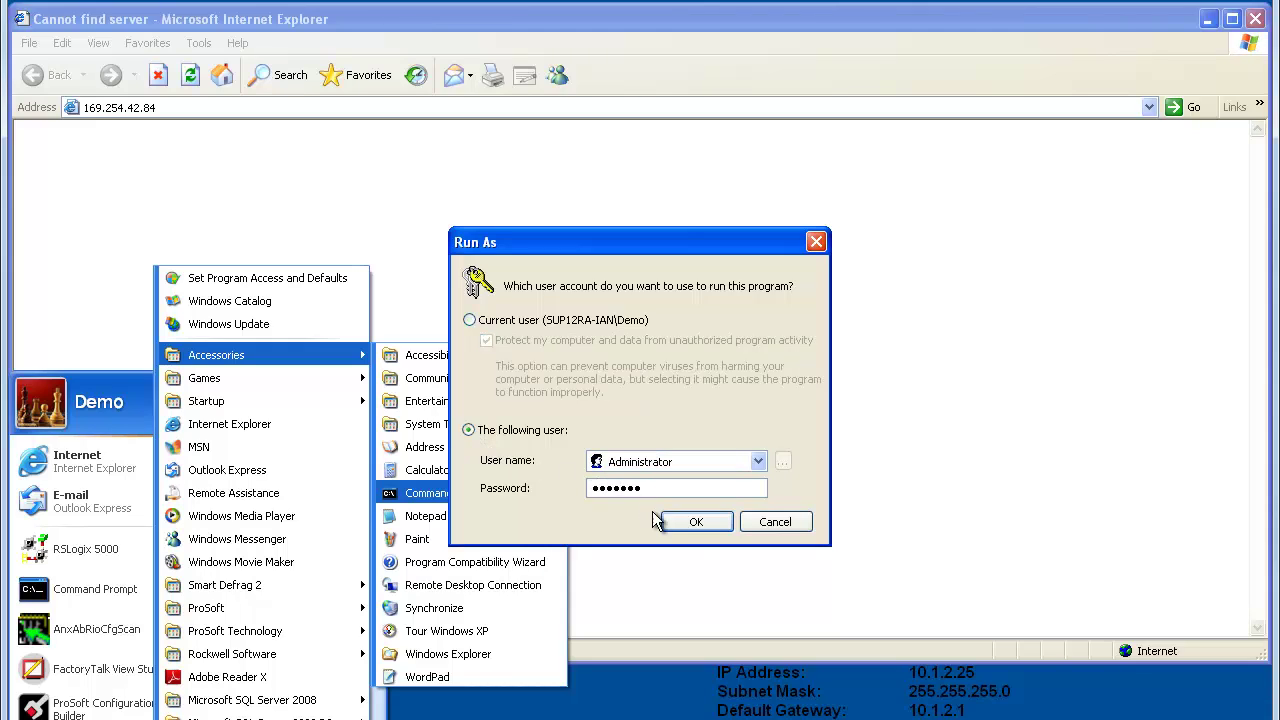
{"action": "left_click", "coordinate": [685, 522]}
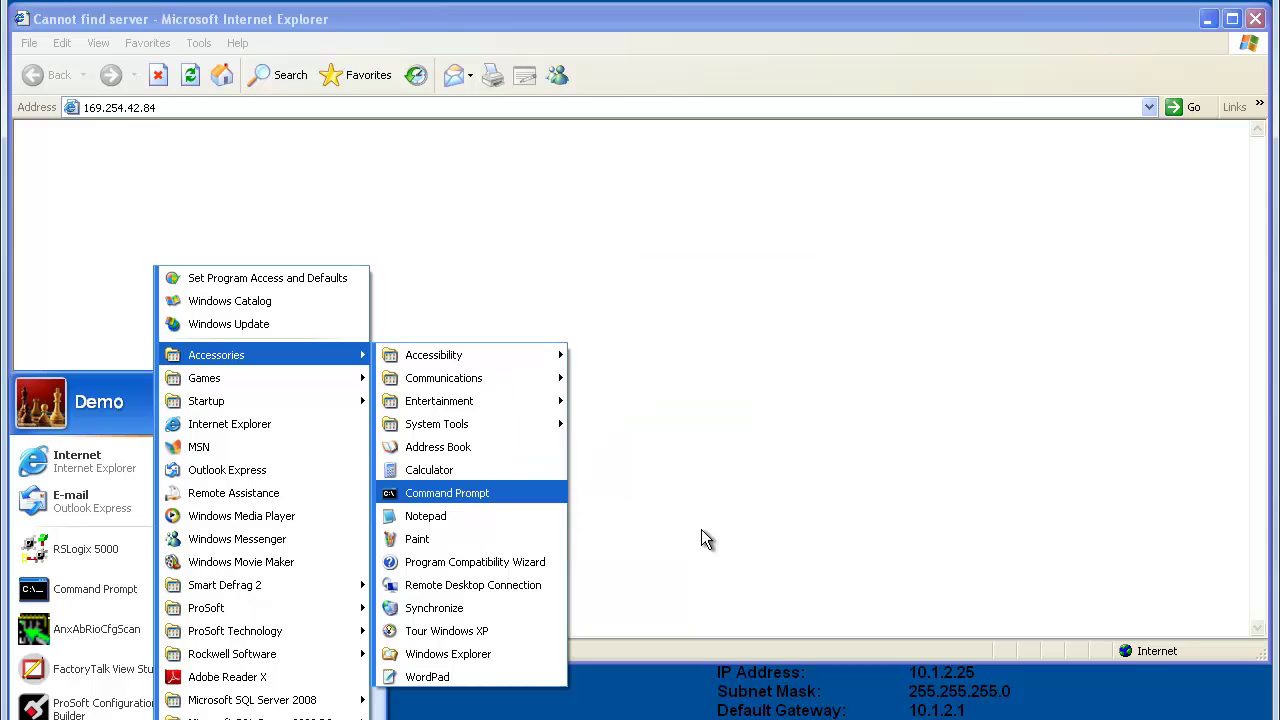
- Open a Command Prompt window, reposition it over the browser, and list the computer's network settings with ipconfig
{"action": "left_click", "coordinate": [478, 493]}
{"action": "left_click_drag", "start_coordinate": [443, 95], "coordinate": [563, 224]}
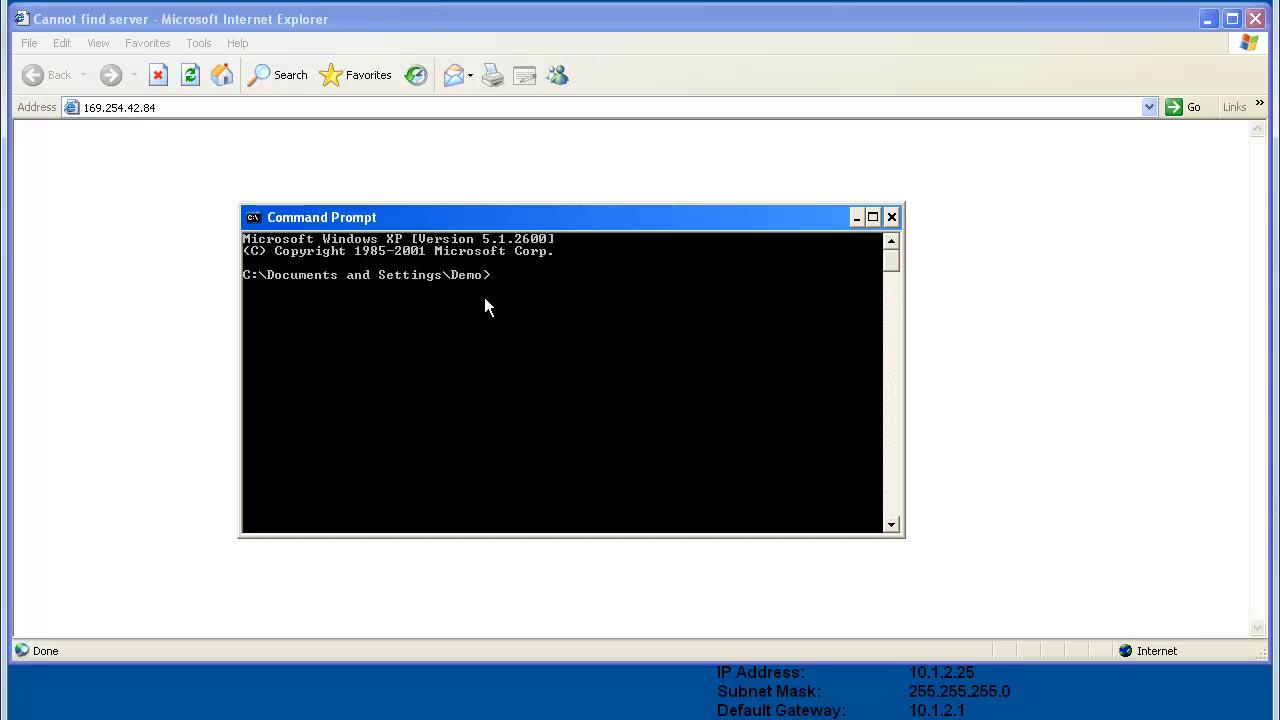
{"action": "type", "text": "ipconfig"}
{"action": "key", "text": "Return"}
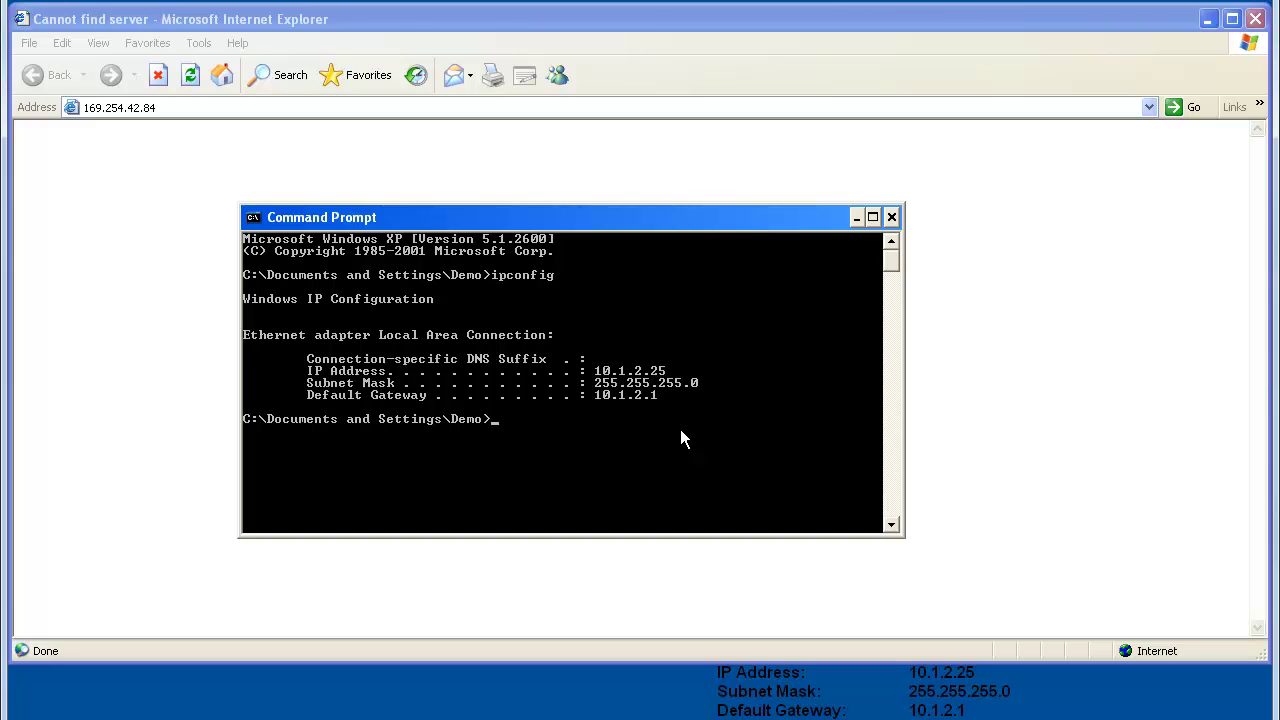
- Add a network route with the command "route add 169.254.0.0 mask 255.255.0.0 10.1.2.25 metric 20"
{"action": "type", "text": "route add 169.254."}
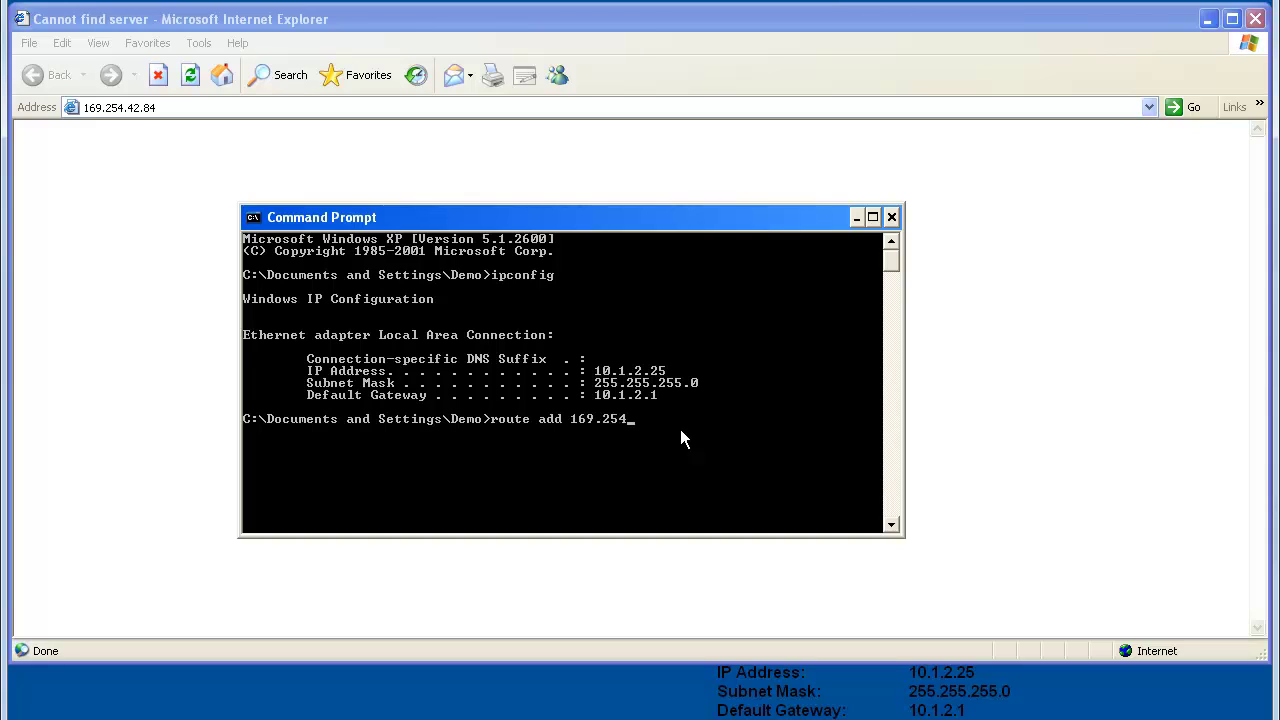
{"action": "type", "text": "0.0 mask 255.255.0.0"}
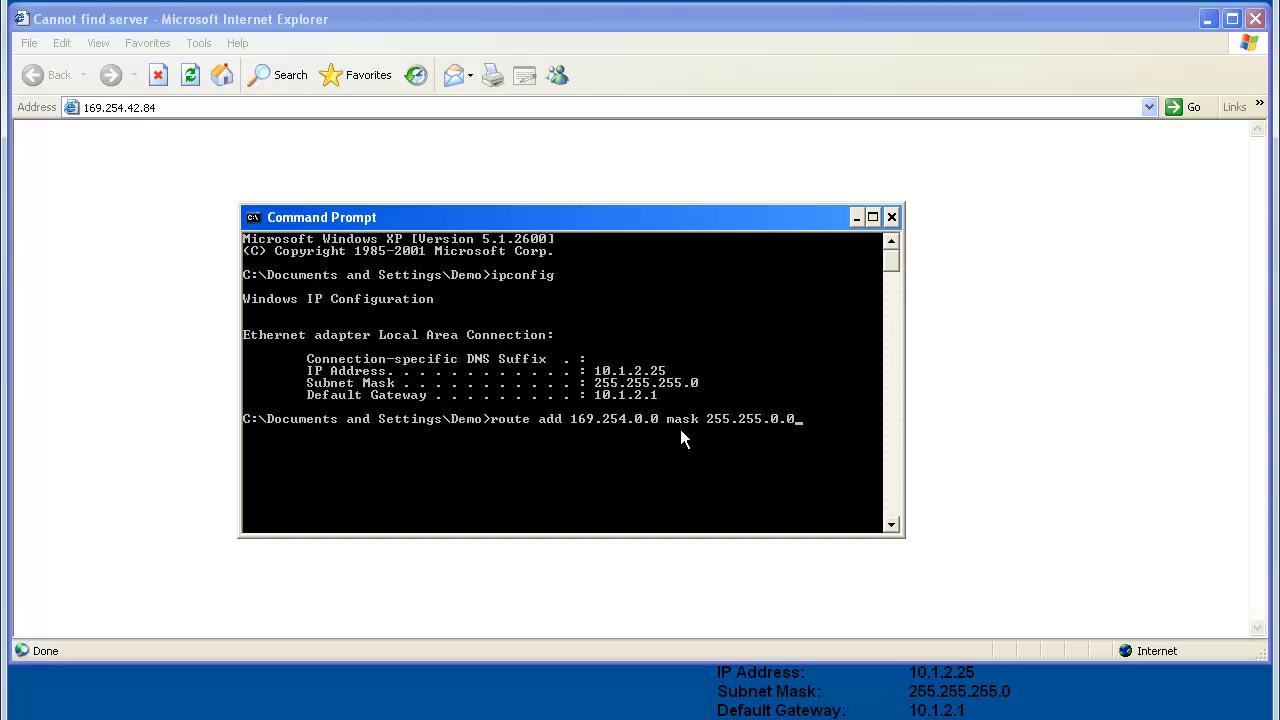
{"action": "type", "text": " 10.1.2.25 metric"}
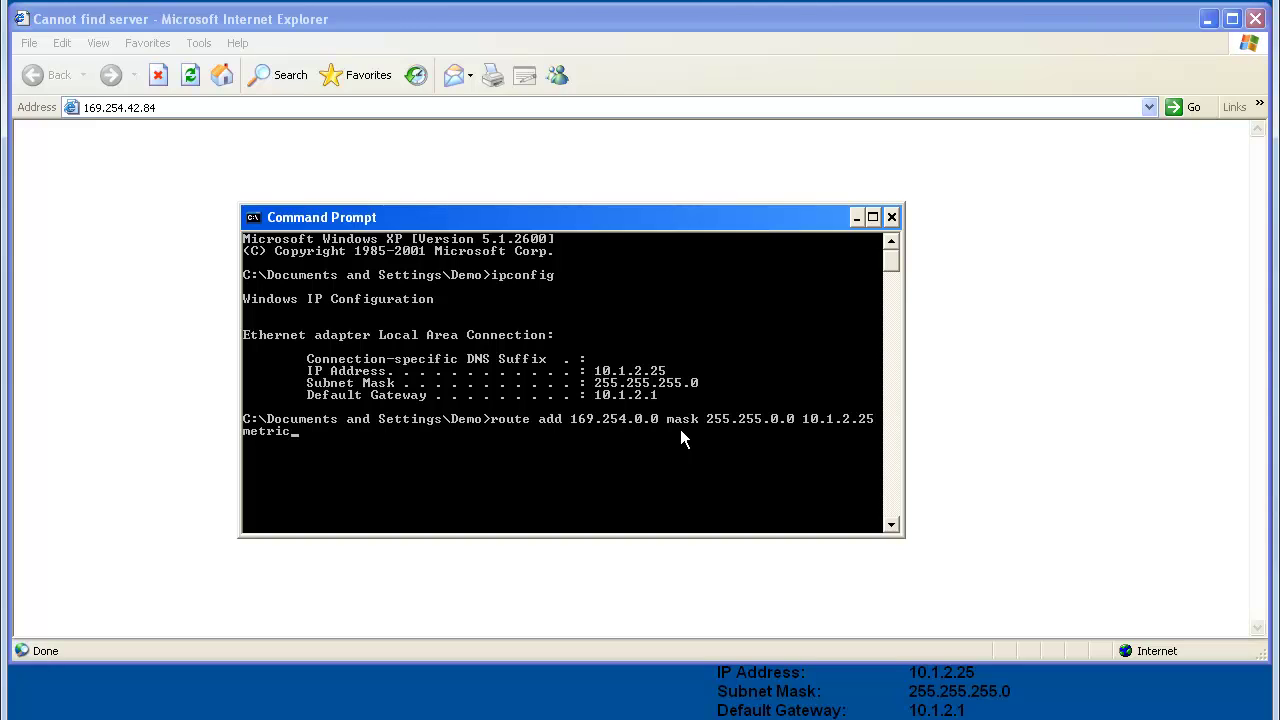
{"action": "type", "text": " 20"}
{"action": "key", "text": "Return"}
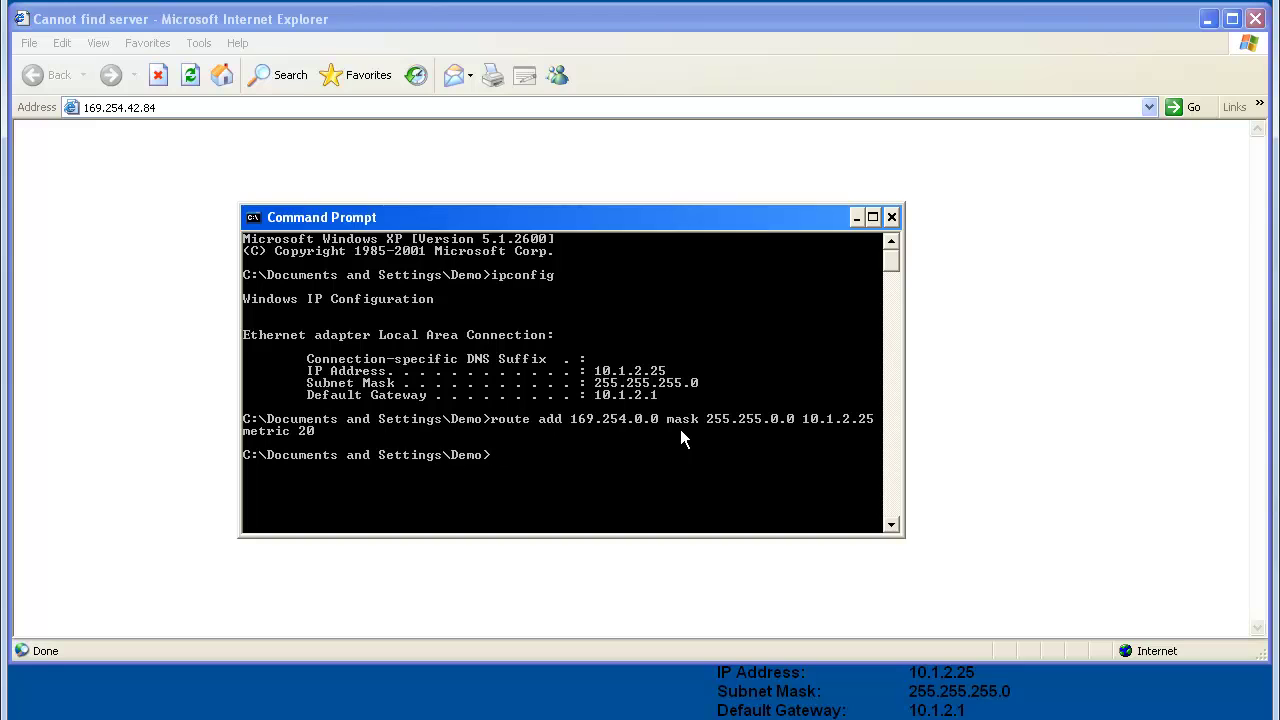
- Switch back to the browser, load 169.254.42.84 again, and open the AN-X Configuration page under Administration
{"action": "left_click", "coordinate": [732, 608]}
{"action": "left_click", "coordinate": [190, 108]}
{"action": "key", "text": "Return"}
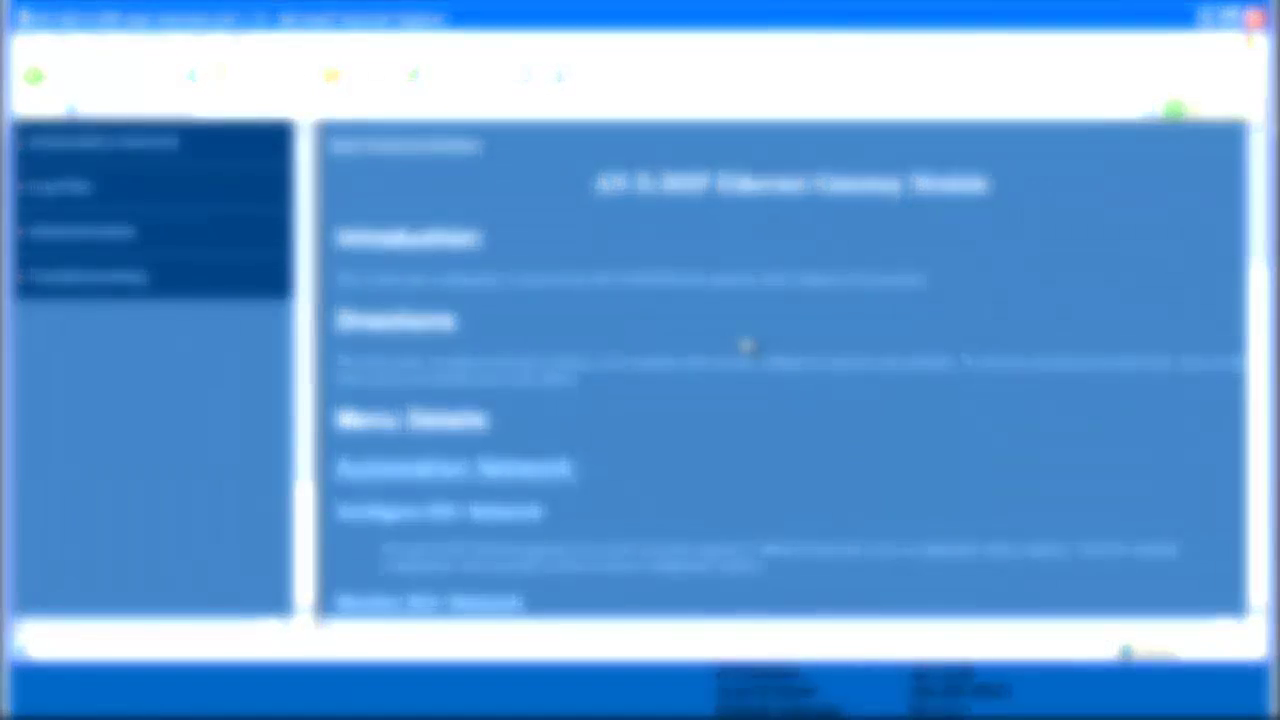
{"action": "left_click", "coordinate": [18, 230]}
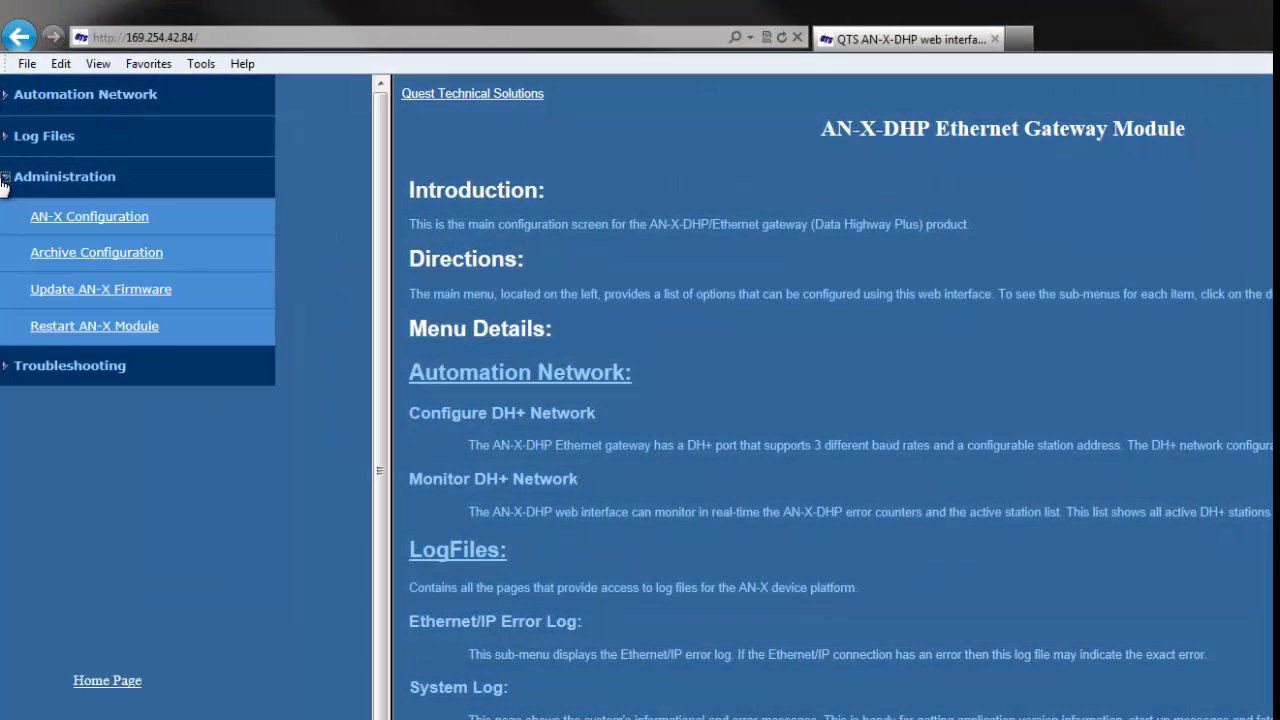
{"action": "left_click", "coordinate": [75, 224]}
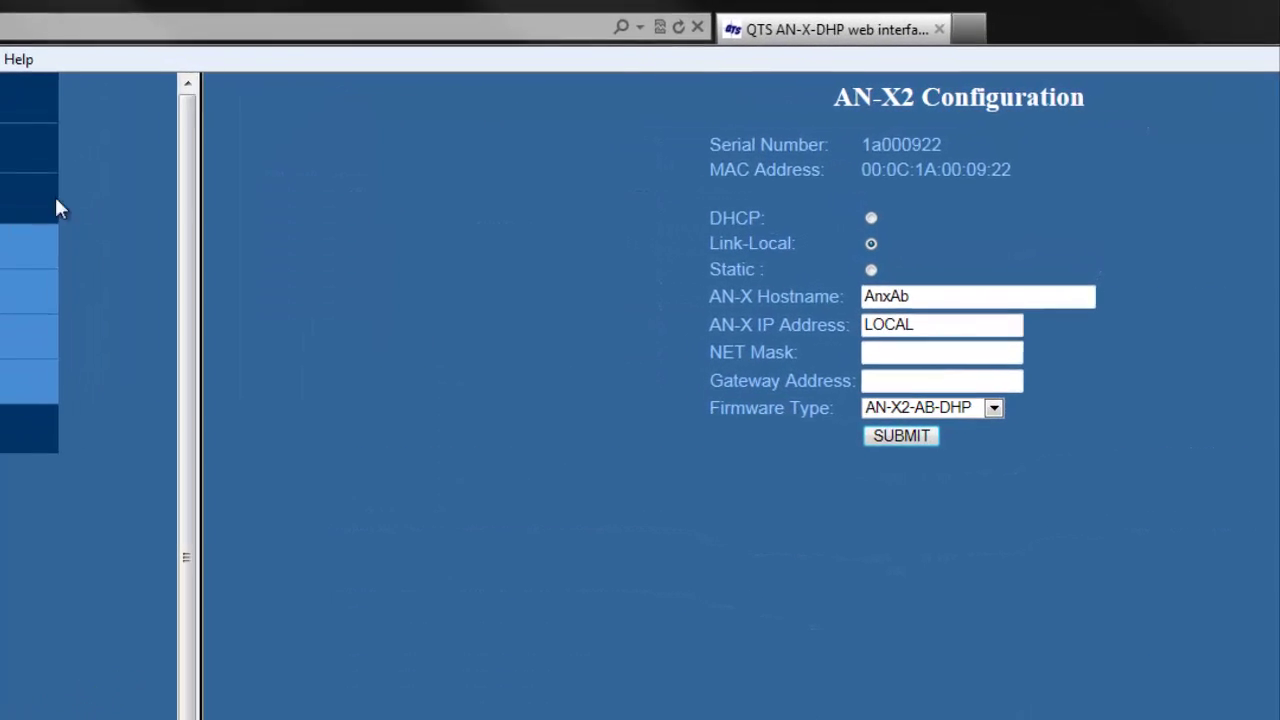
- Set the module to Static addressing and change its AN-X hostname to AnxAb-HMI
{"action": "left_click", "coordinate": [870, 257]}
{"action": "left_click", "coordinate": [921, 277]}
{"action": "type", "text": "-HMI"}
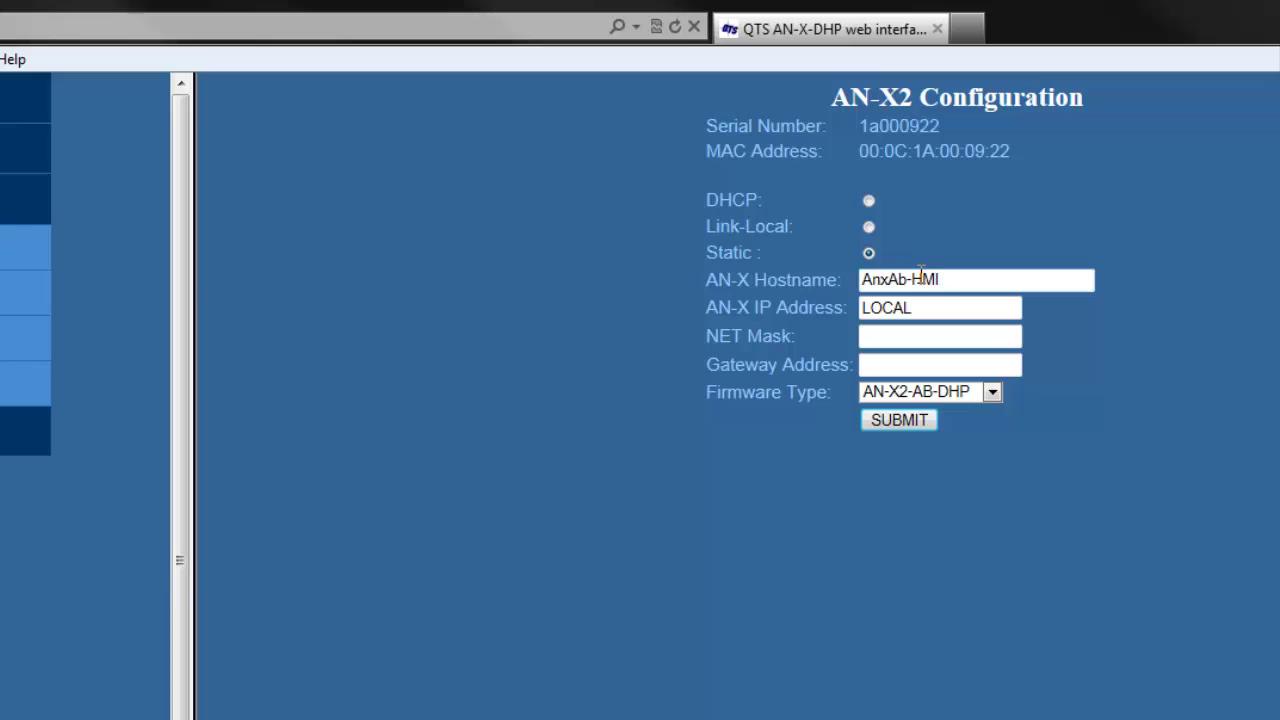
- Set the AN-X IP address to 10.1.2.14, the net mask to 255.255.255.0 and the gateway address to 10.1.2.1
{"action": "left_click_drag", "start_coordinate": [912, 308], "coordinate": [797, 310]}
{"action": "type", "text": "10.1.2."}
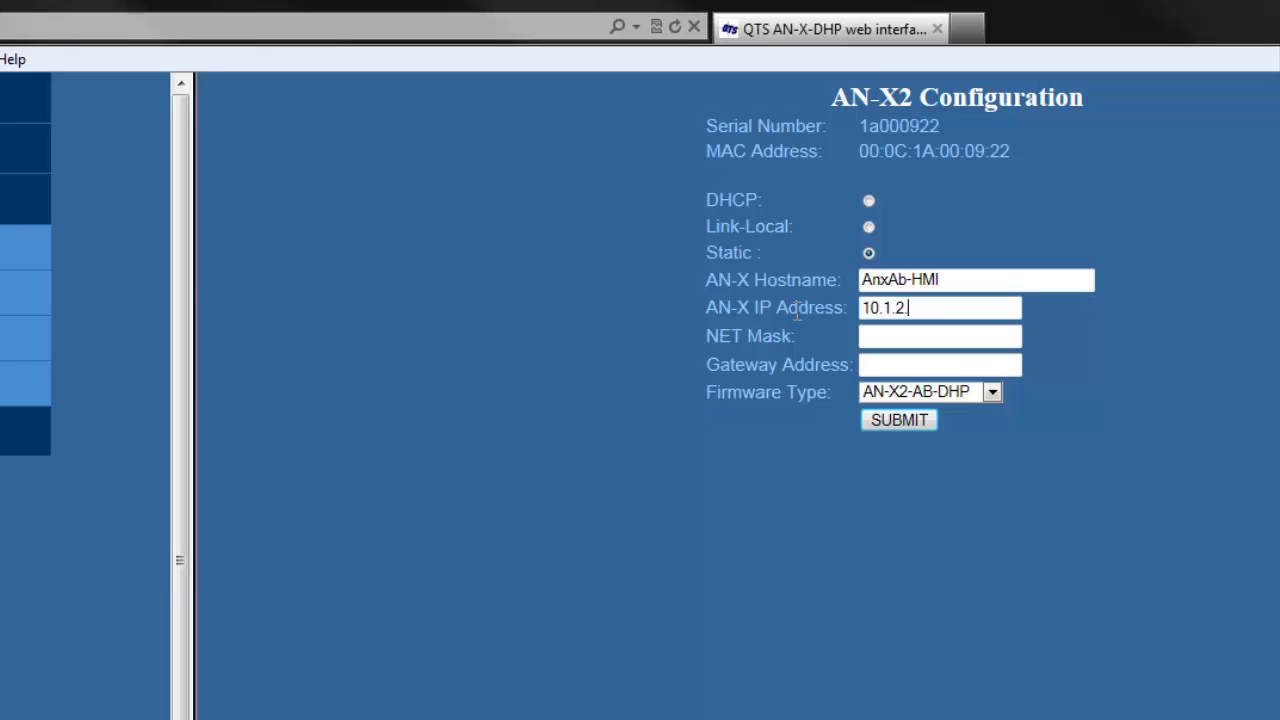
{"action": "type", "text": "14"}
{"action": "key", "text": "Tab"}
{"action": "type", "text": "2"}
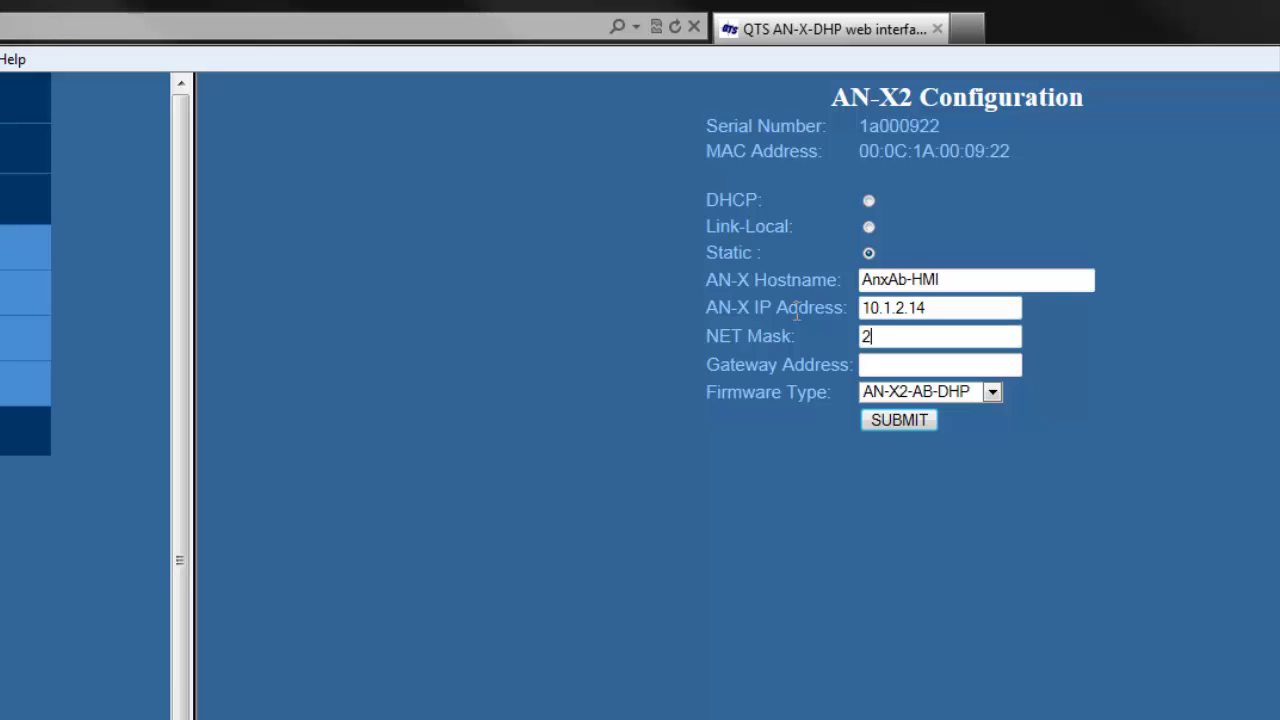
{"action": "type", "text": "55.255.255.0"}
{"action": "key", "text": "Tab"}
{"action": "type", "text": "10.1.2.1"}
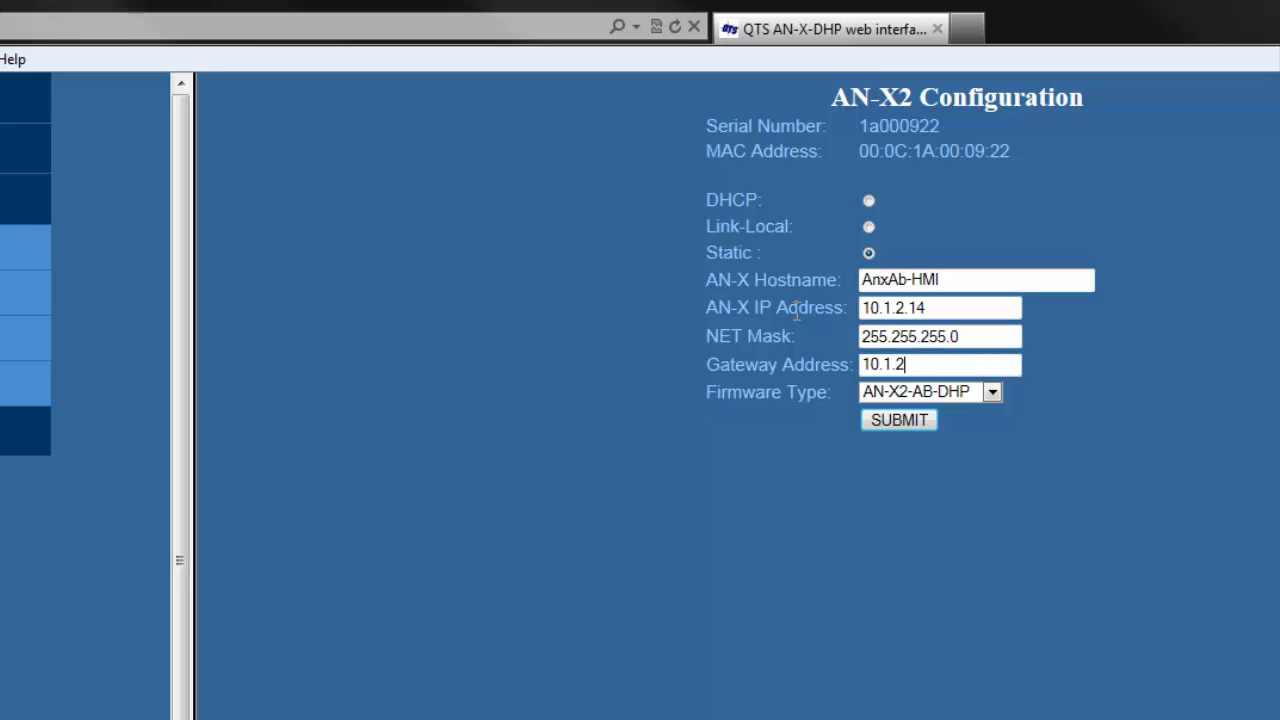
- Set the firmware type to AN-X2-AB-HMI, submit the configuration, and reboot the module to apply the changes
{"action": "left_click", "coordinate": [888, 391]}
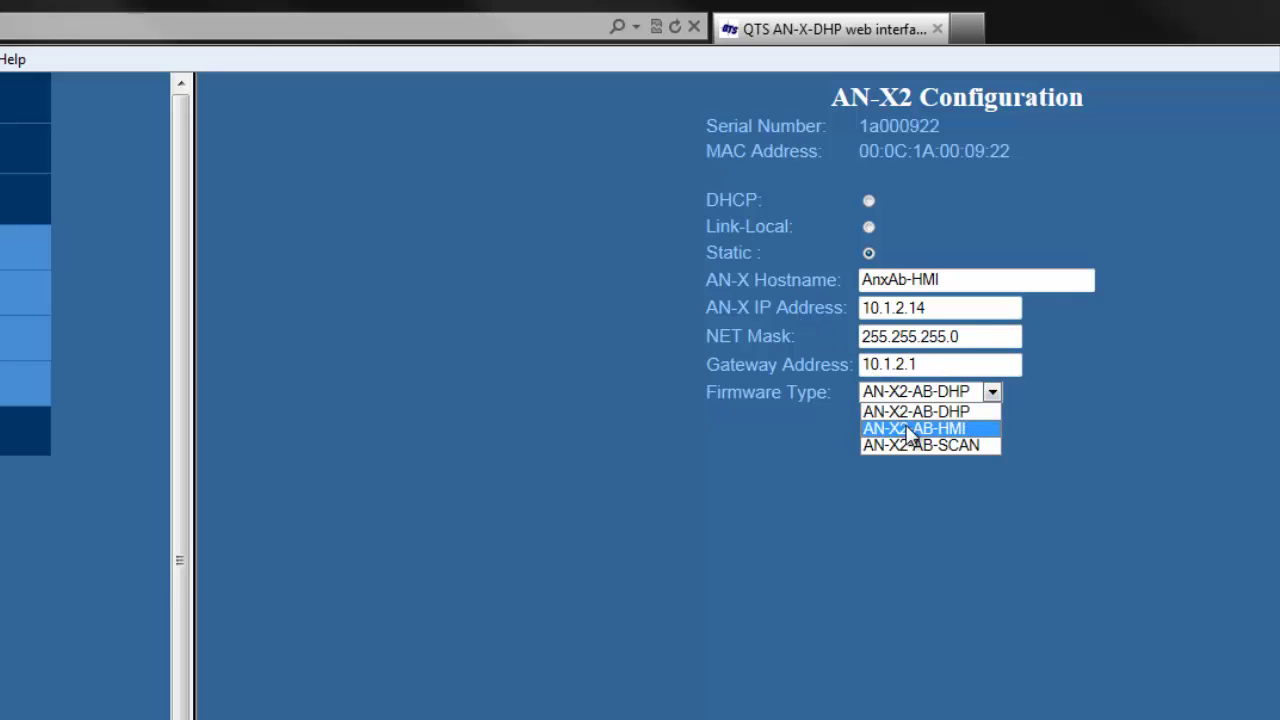
{"action": "left_click", "coordinate": [906, 428]}
{"action": "left_click", "coordinate": [908, 424]}
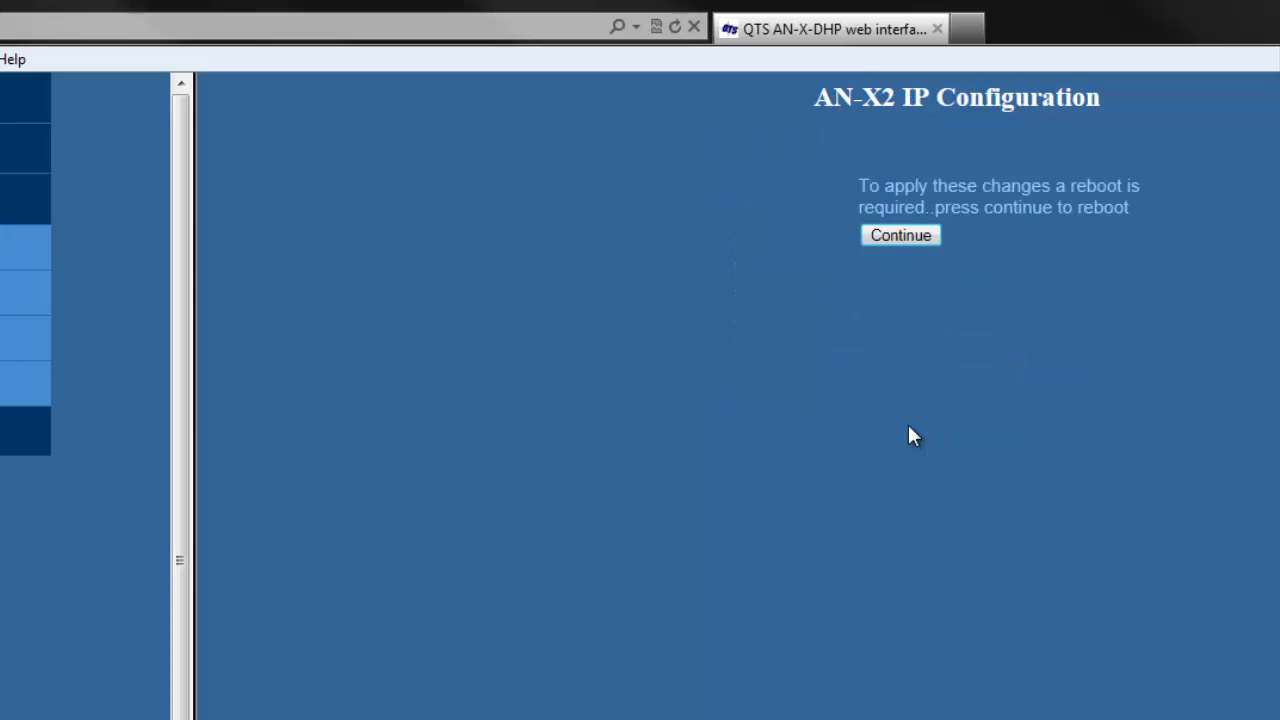
{"action": "left_click", "coordinate": [897, 233]}
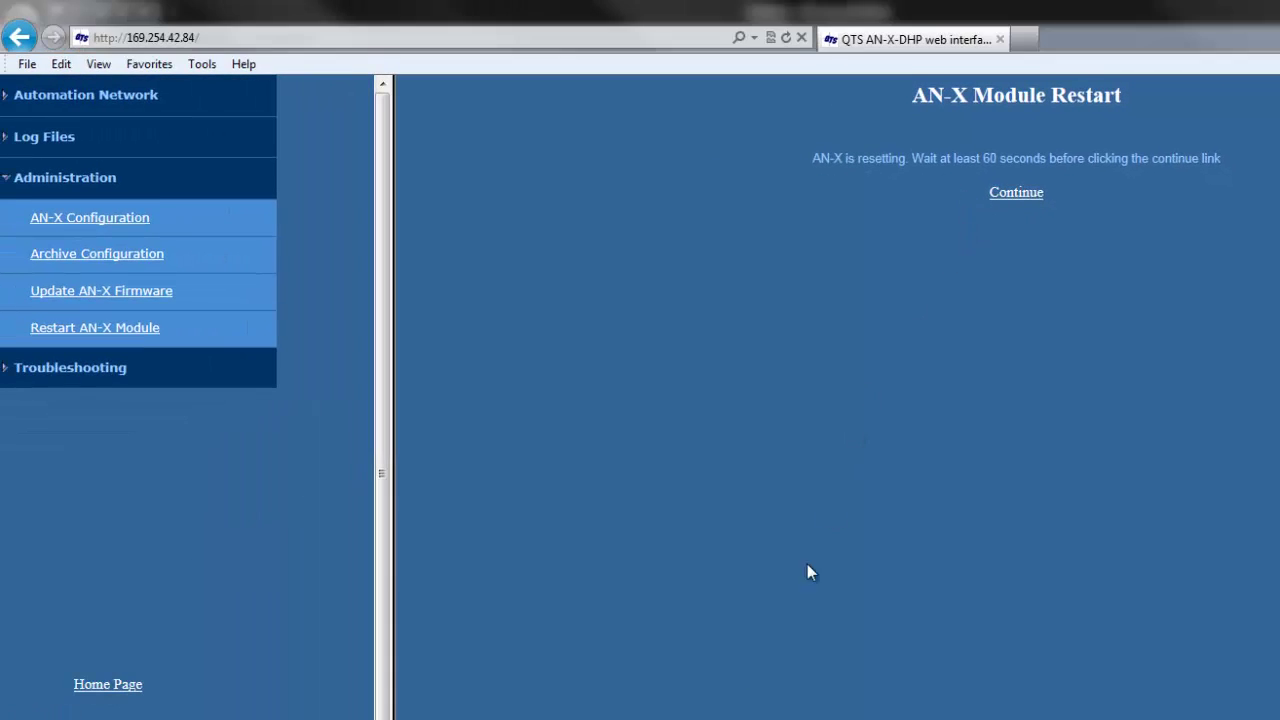
- Load the module's web interface at 10.1.2.14 and view its configuration file under Automation Network
{"action": "left_click", "coordinate": [694, 40]}
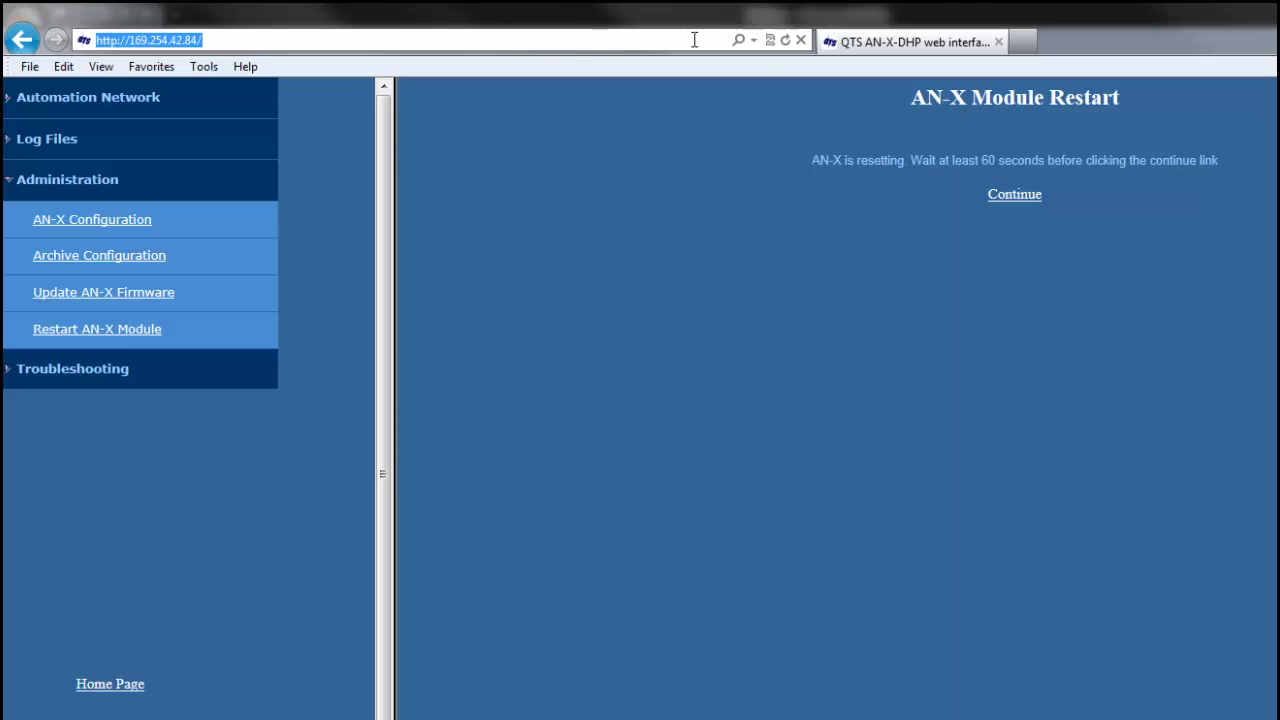
{"action": "type", "text": "10.1.2.14"}
{"action": "key", "text": "Return"}
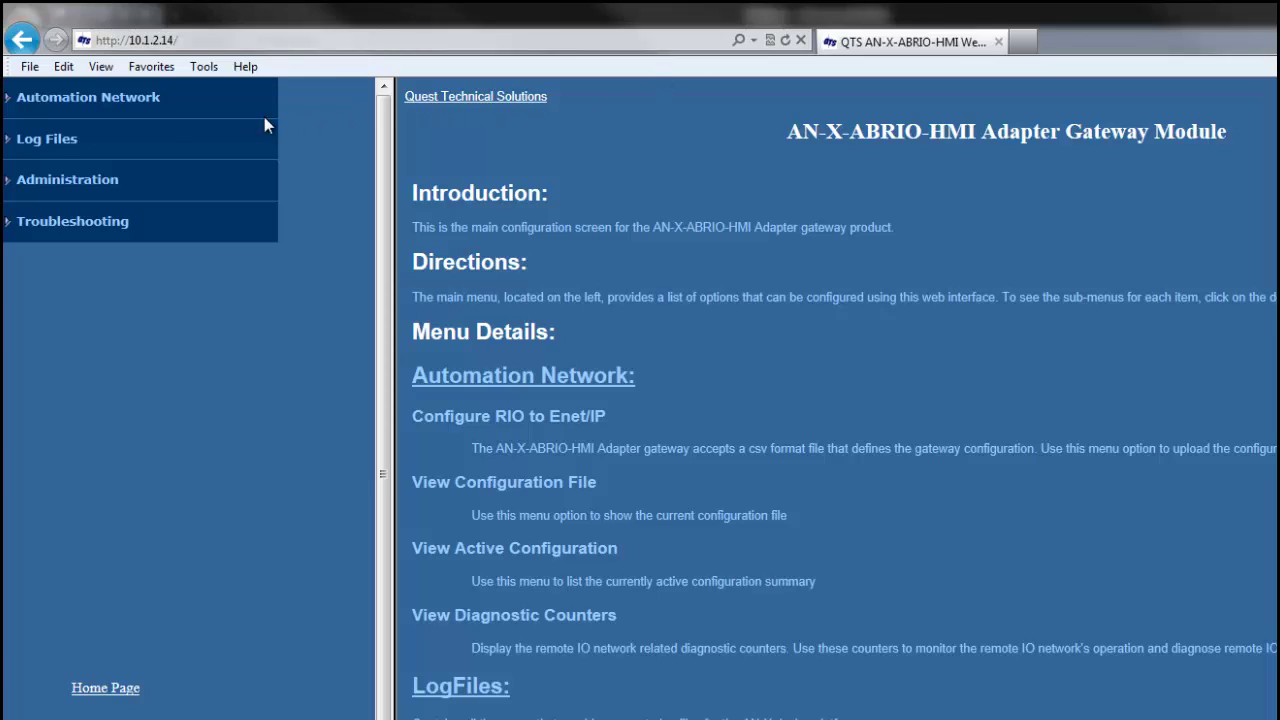
{"action": "left_click", "coordinate": [8, 100]}
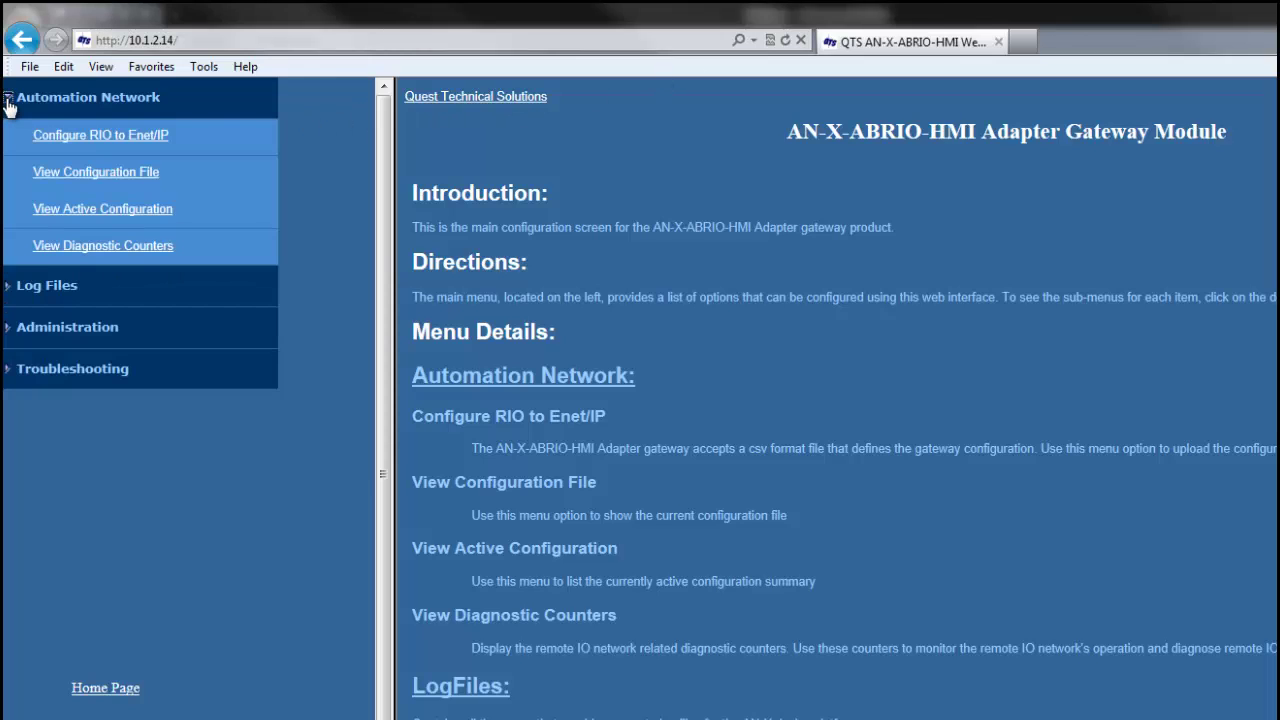
{"action": "left_click", "coordinate": [82, 176]}
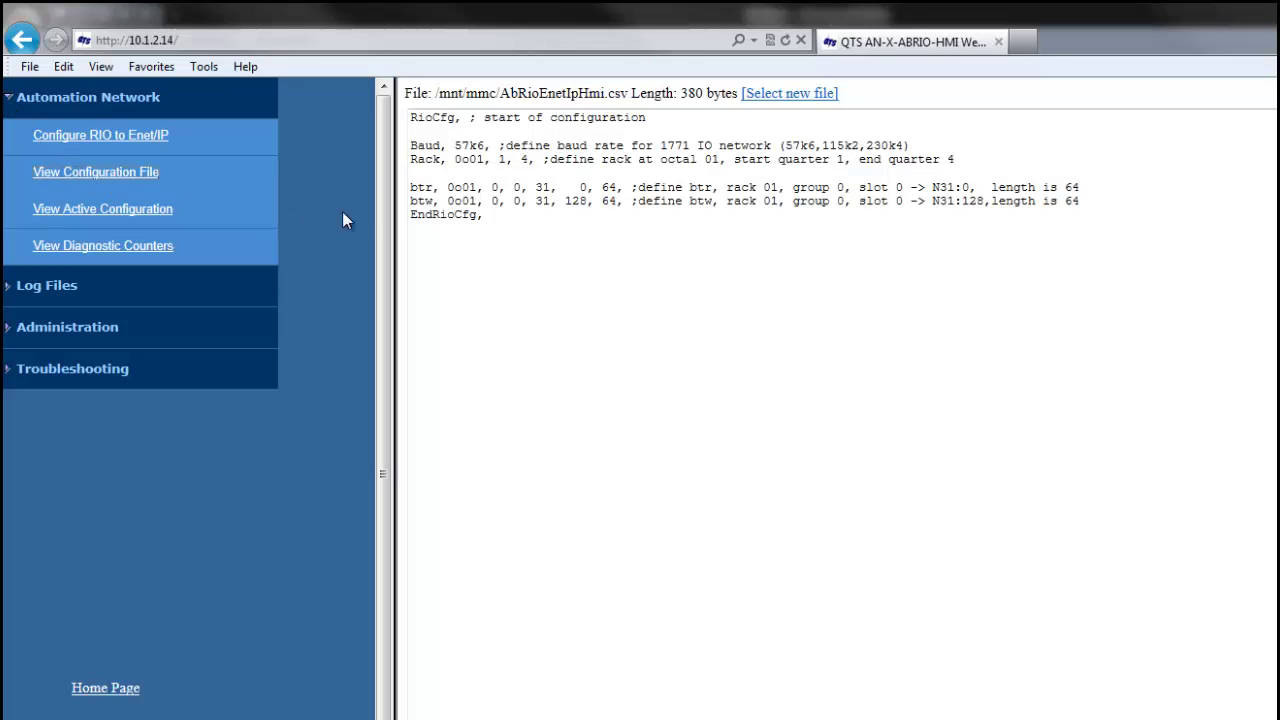
- Copy the entire configuration file text, from the RioCfg line through EndRioCfg
{"action": "left_click_drag", "start_coordinate": [517, 219], "coordinate": [413, 117]}
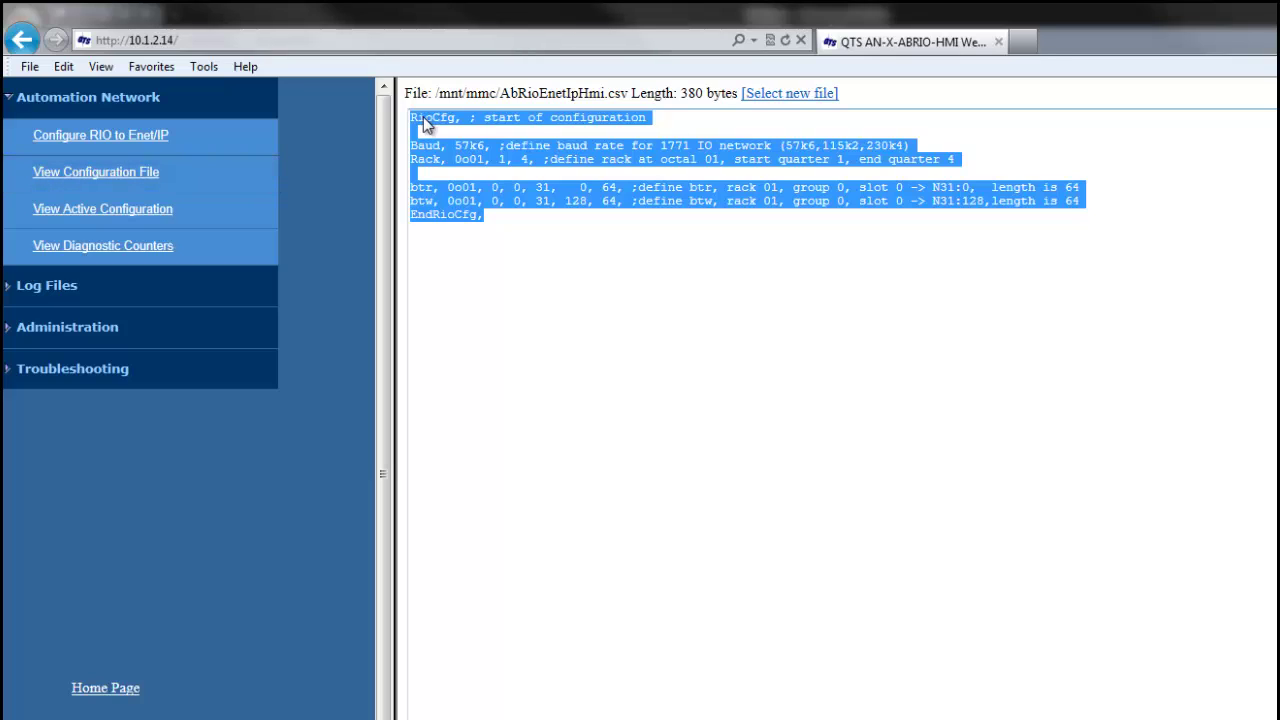
{"action": "right_click", "coordinate": [423, 120]}
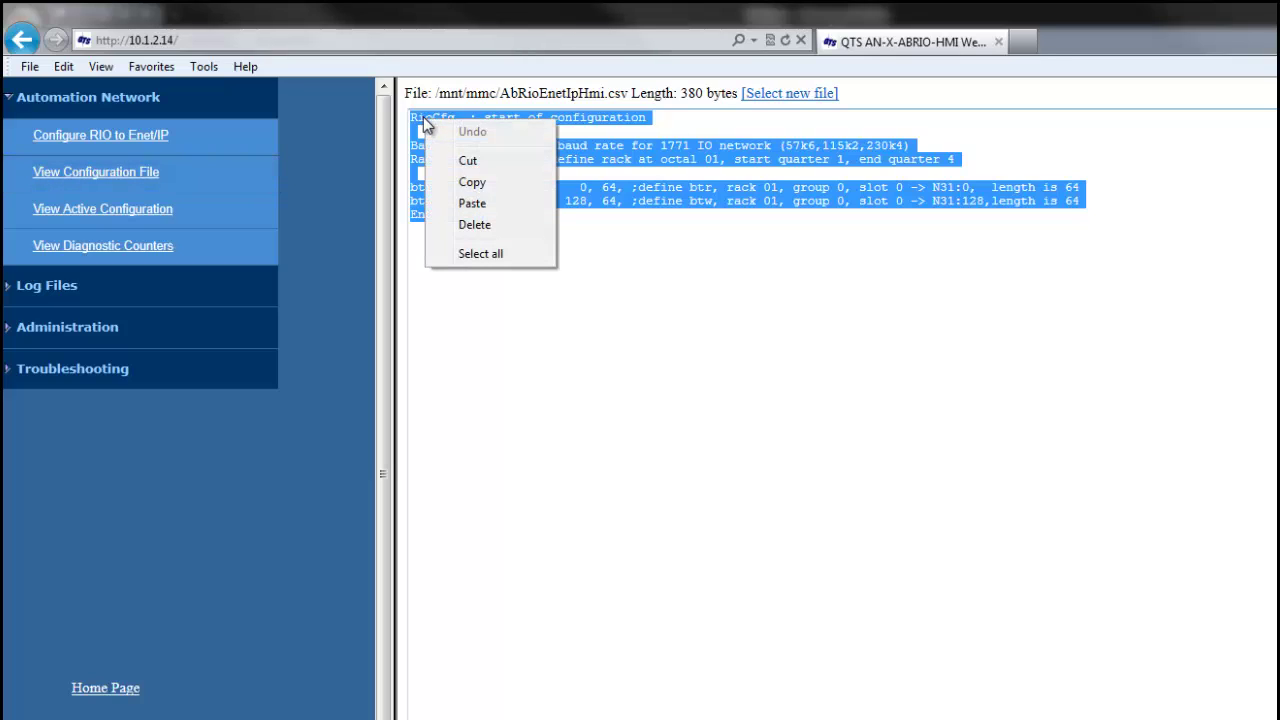
{"action": "left_click", "coordinate": [466, 184]}
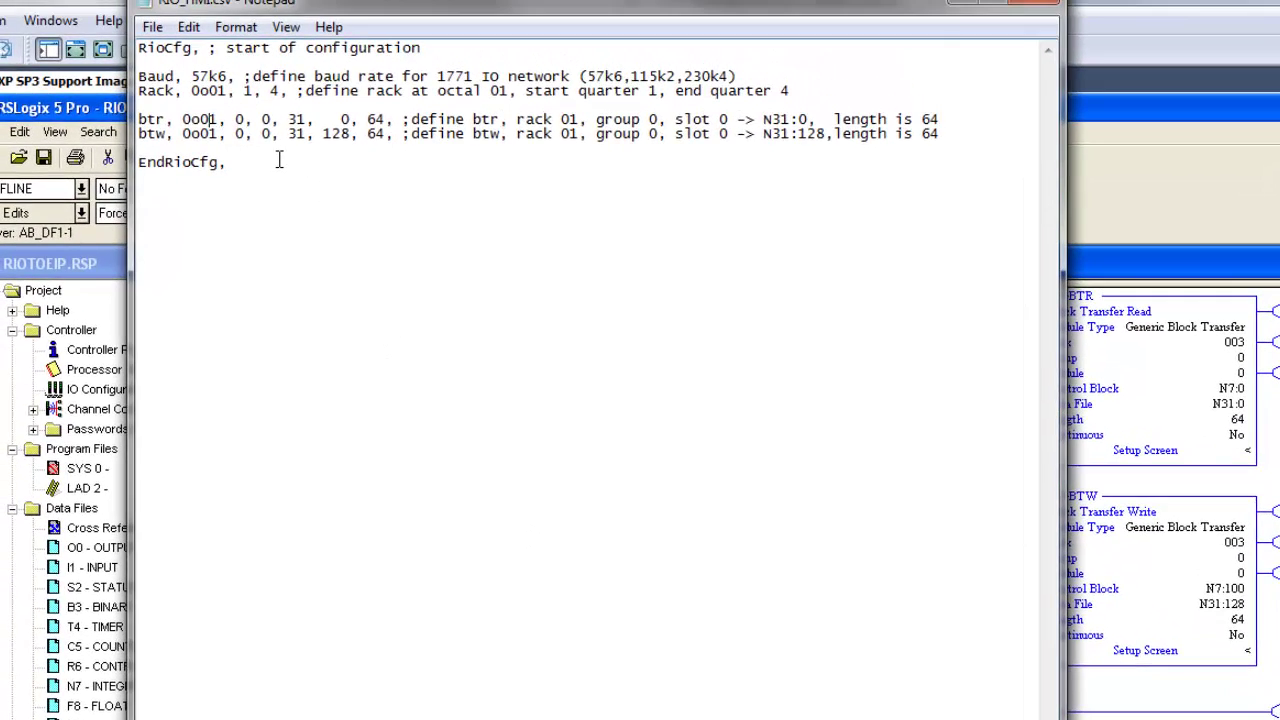
- Change the rack number to 03 in the btr line of RIO_HMI.csv, in both the entry and its comment
{"action": "key", "text": "BackSpace"}
{"action": "type", "text": "3"}
{"action": "left_click", "coordinate": [576, 119]}
{"action": "key", "text": "BackSpace"}
{"action": "type", "text": "3"}
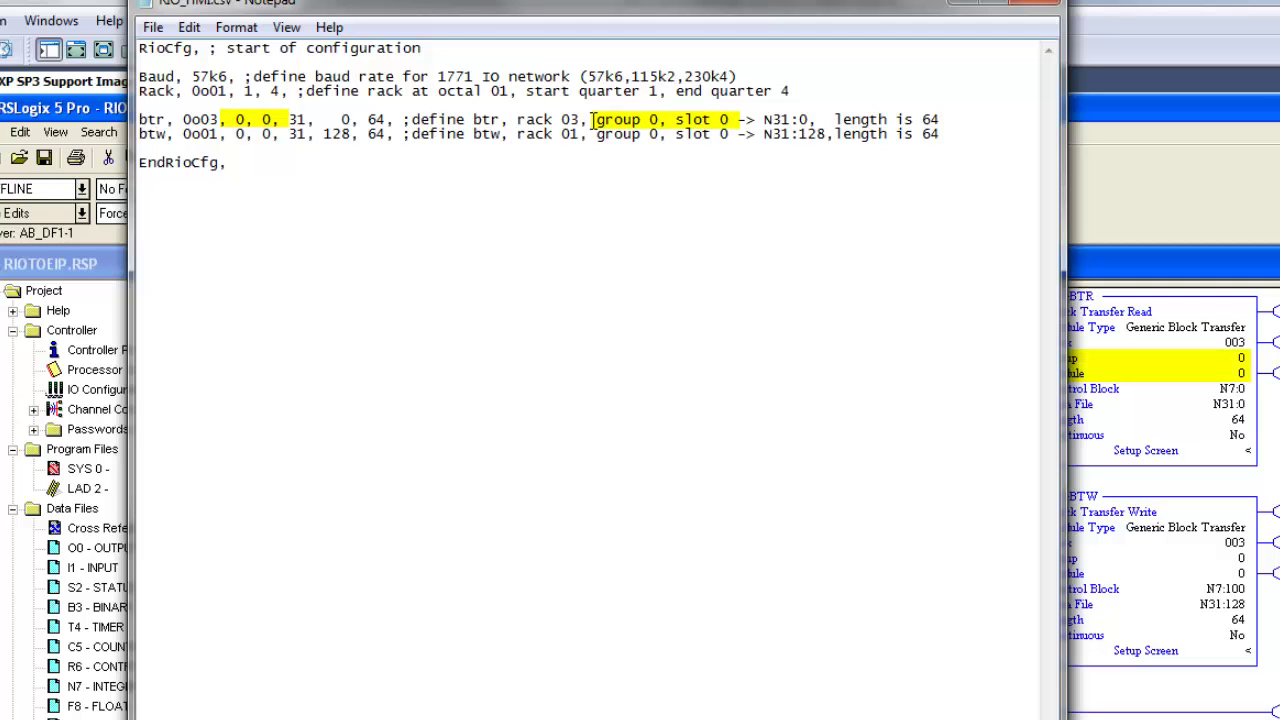
- Change the rack number to 03 in the btw line and its comment, and save the configuration file
{"action": "left_click", "coordinate": [210, 134]}
{"action": "key", "text": "Delete"}
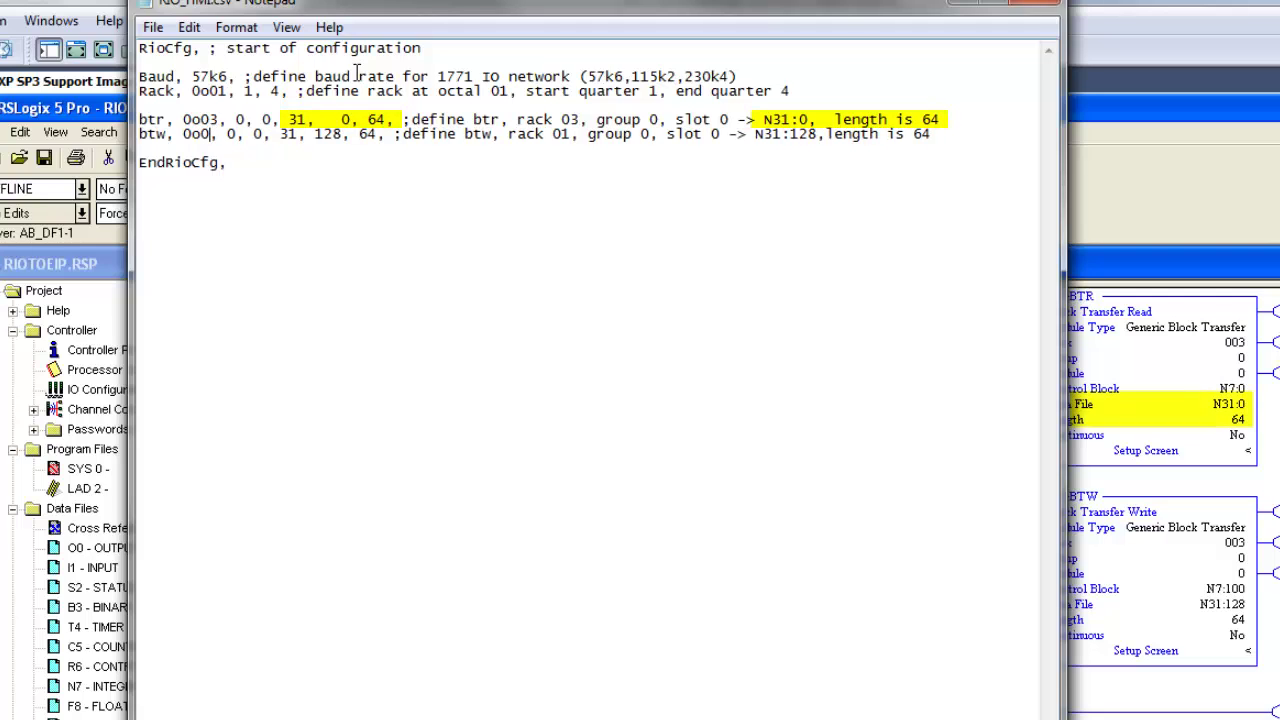
{"action": "type", "text": "3"}
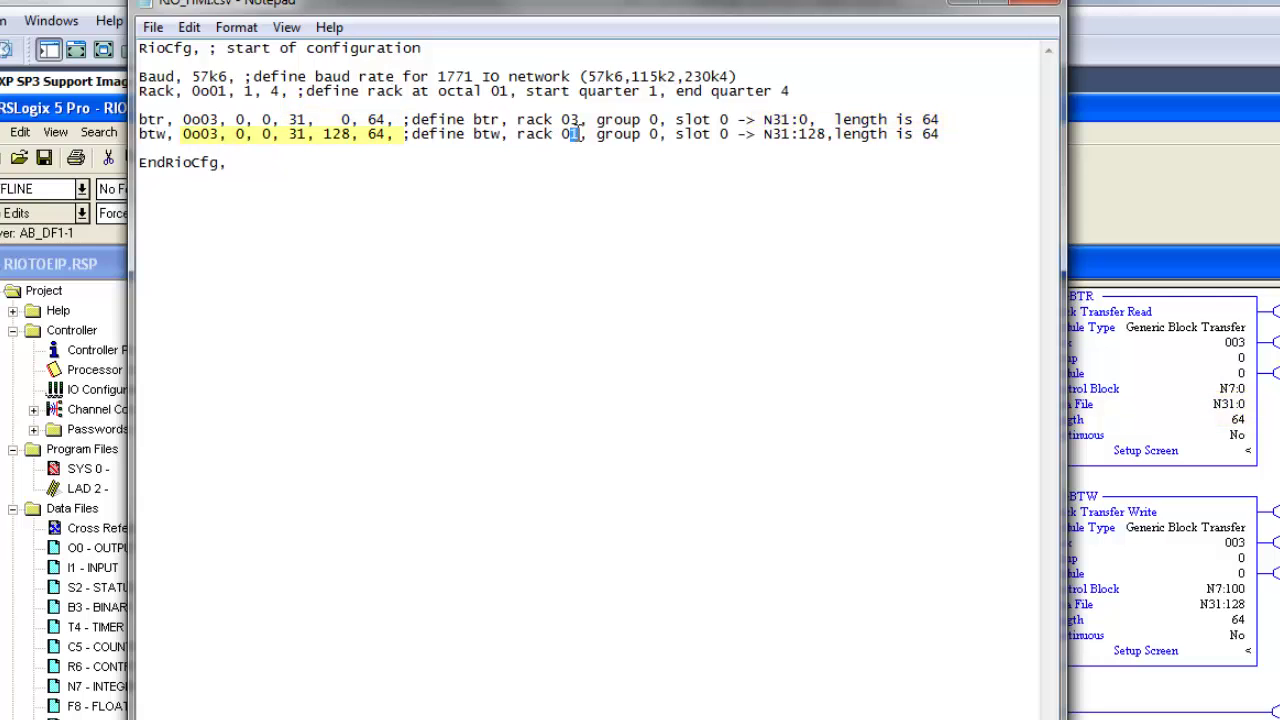
{"action": "type", "text": "3"}
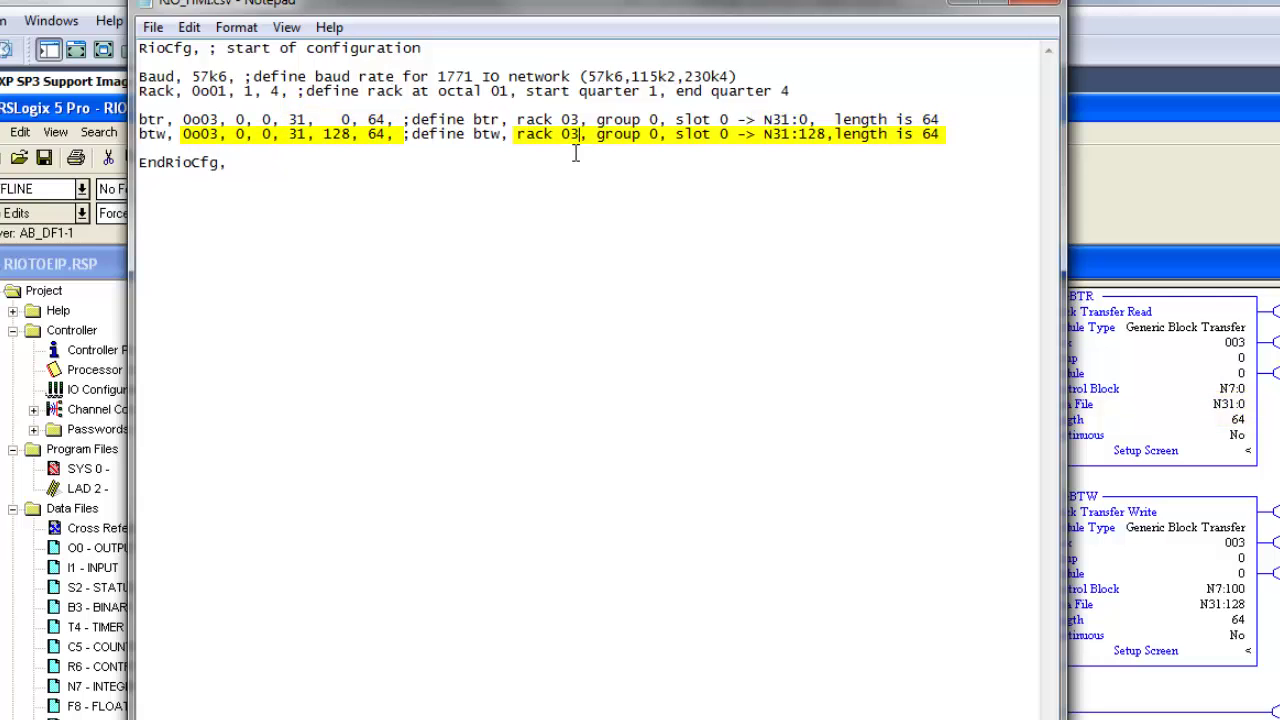
{"action": "left_click", "coordinate": [155, 28]}
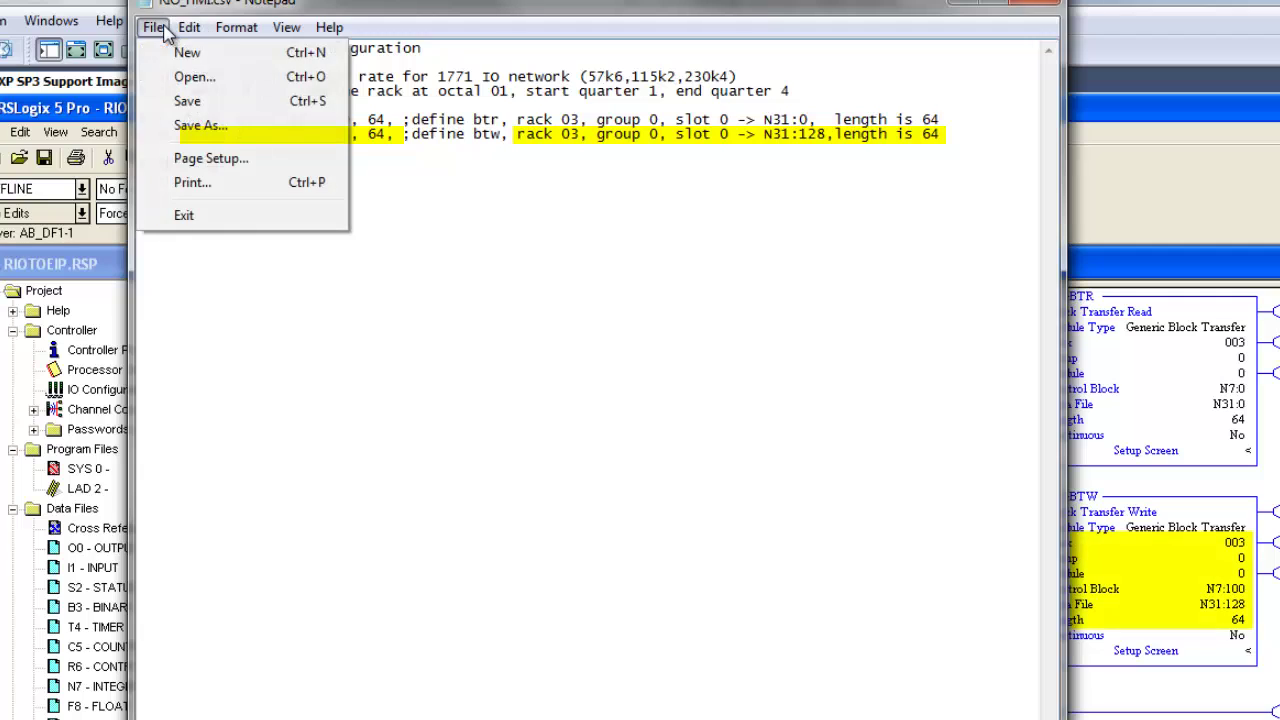
{"action": "left_click", "coordinate": [187, 102]}
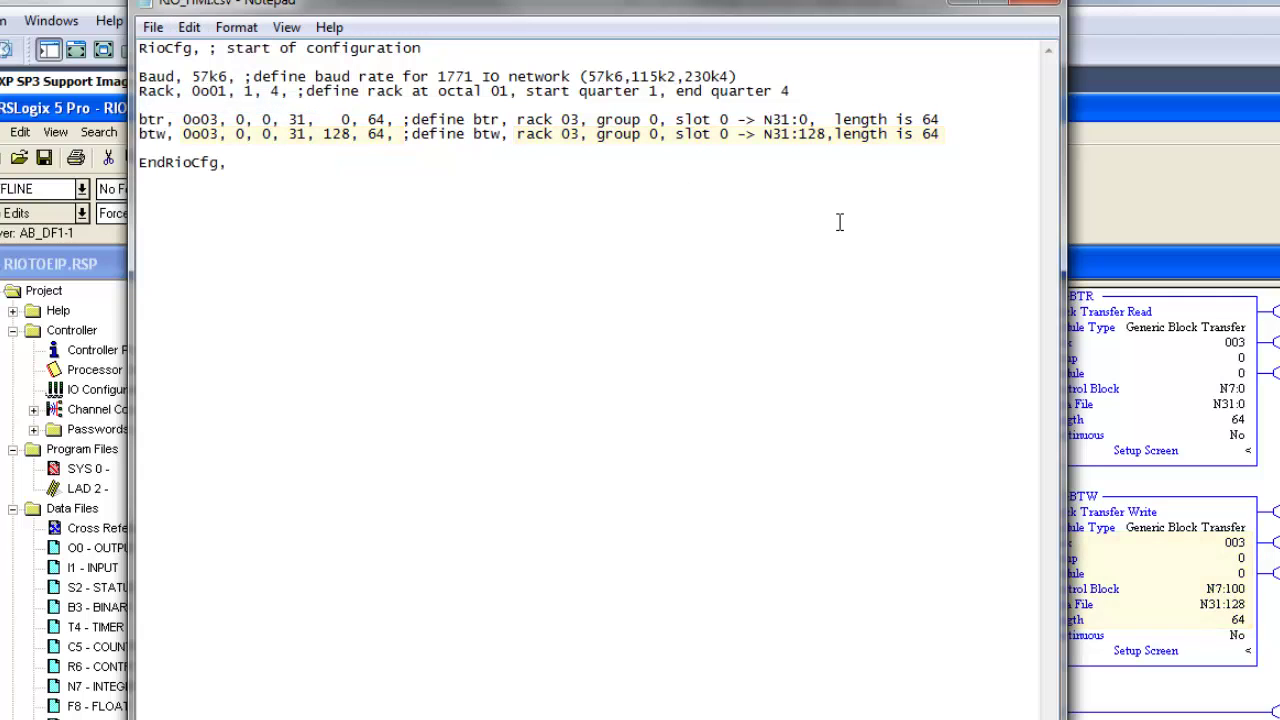
- In the module's web interface, open the RIO to Enet/IP configuration page and select RIO_HMI.csv as the file to send
{"action": "left_click", "coordinate": [1102, 236]}
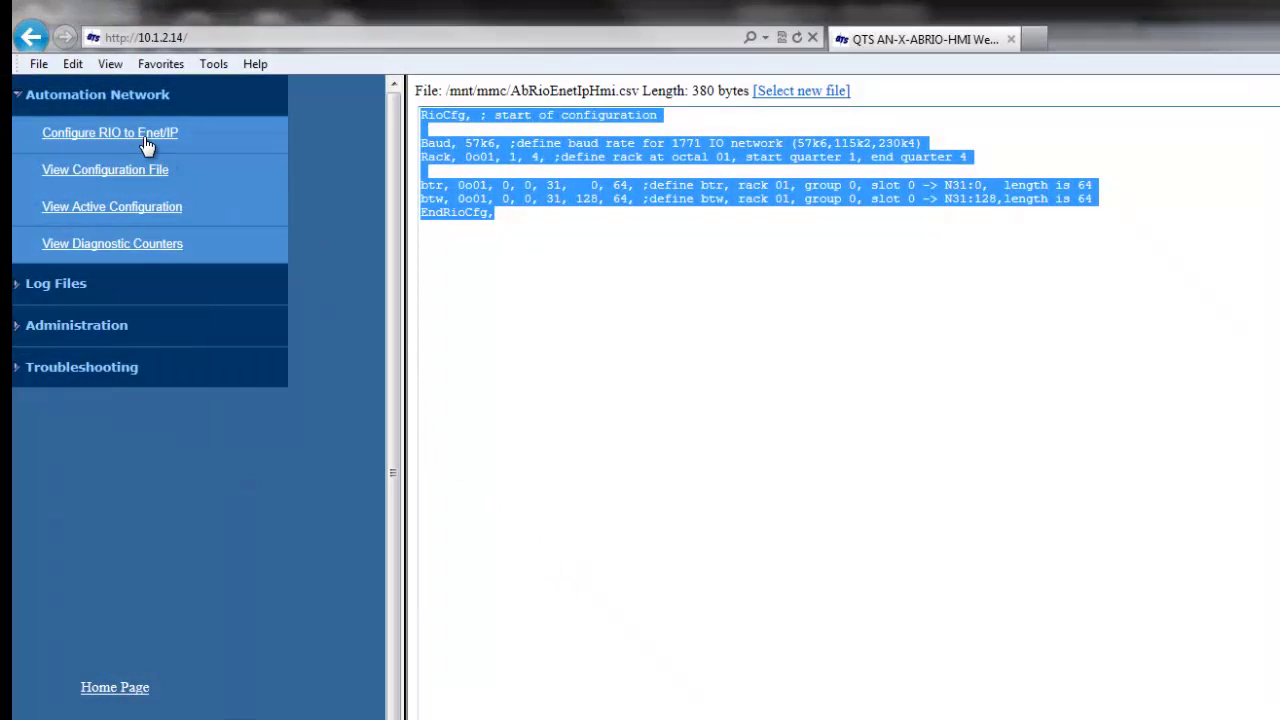
{"action": "left_click", "coordinate": [144, 141]}
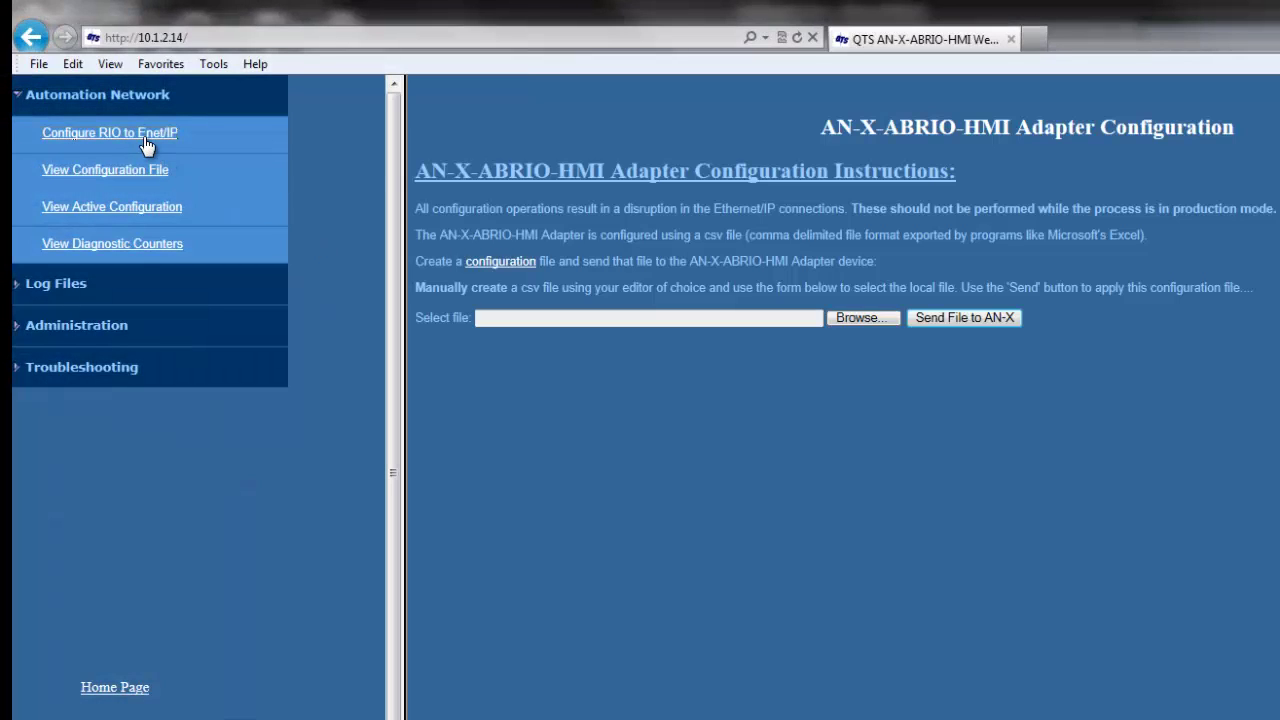
{"action": "left_click", "coordinate": [860, 318]}
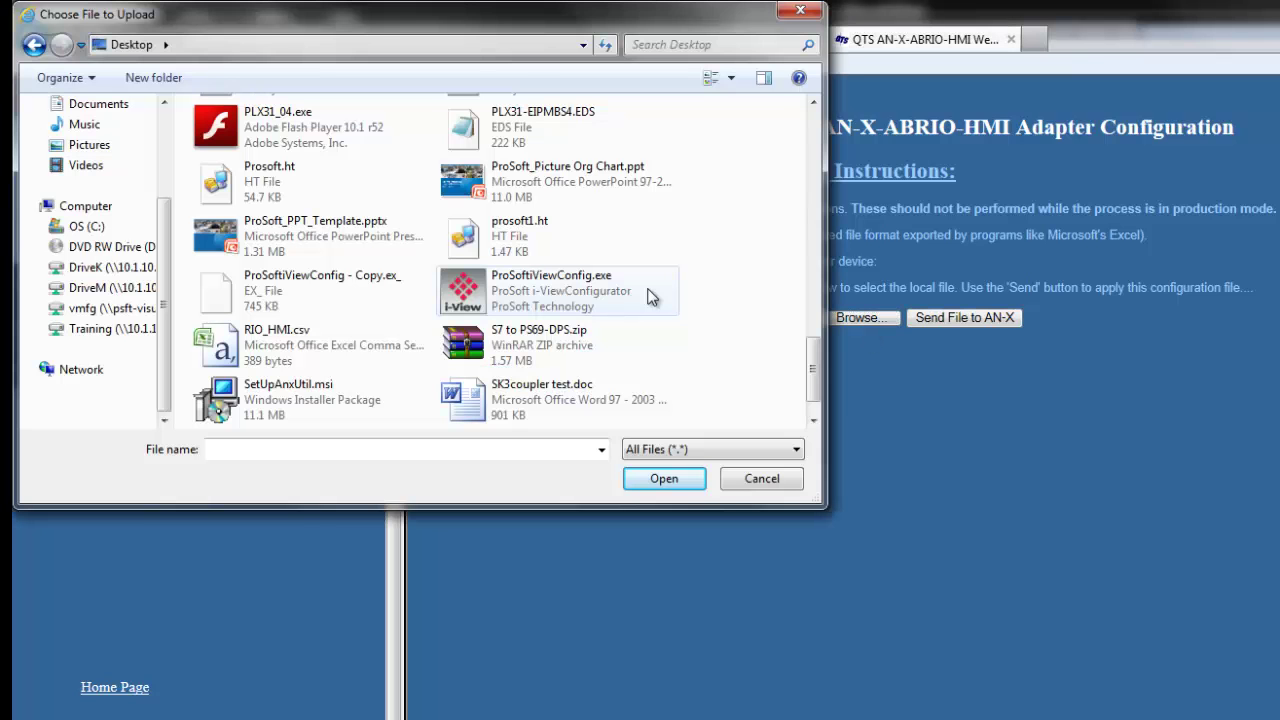
{"action": "left_click", "coordinate": [318, 352]}
{"action": "left_click", "coordinate": [665, 479]}
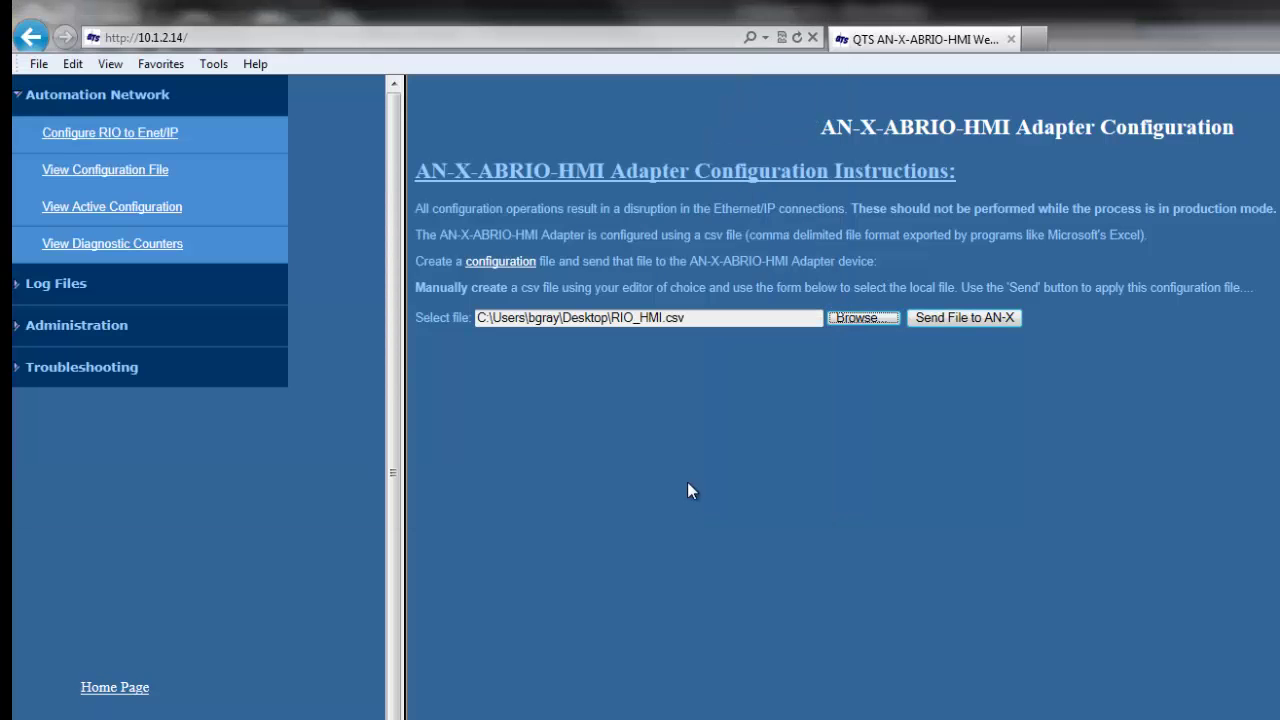
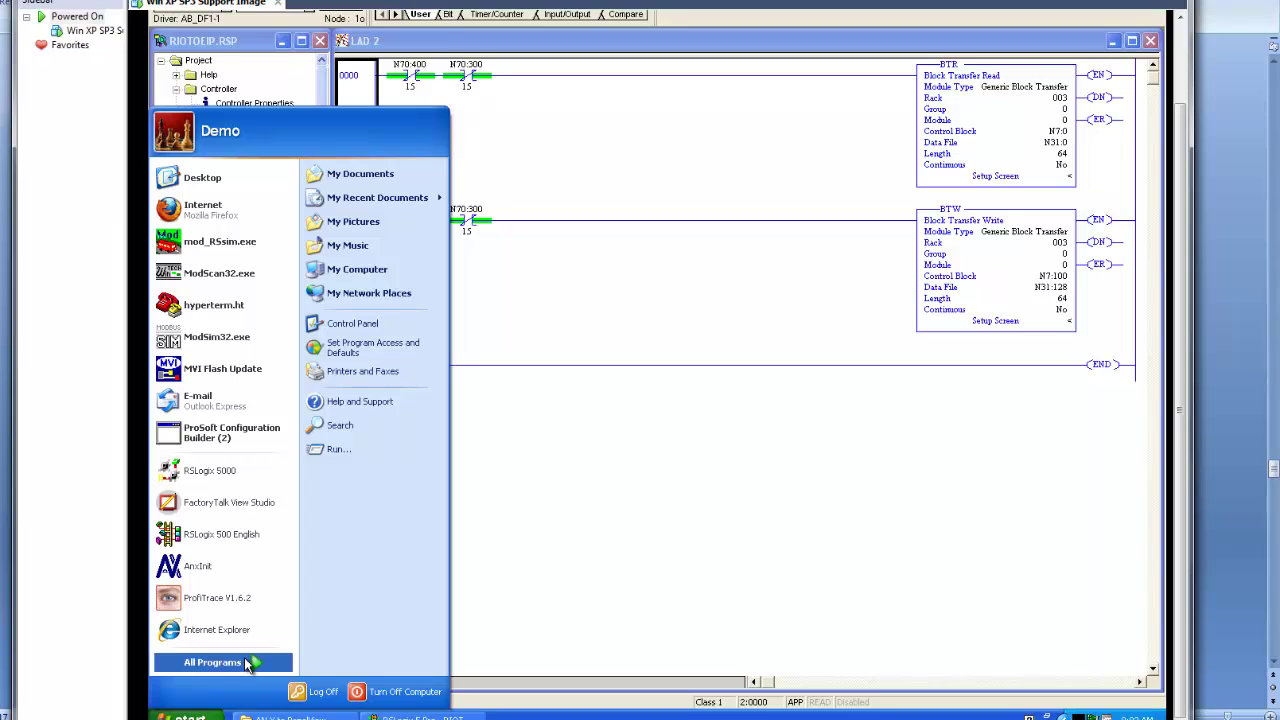
- Launch FactoryTalk View Studio in the virtual machine and bring its window into view
{"action": "mouse_move", "coordinate": [254, 662]}
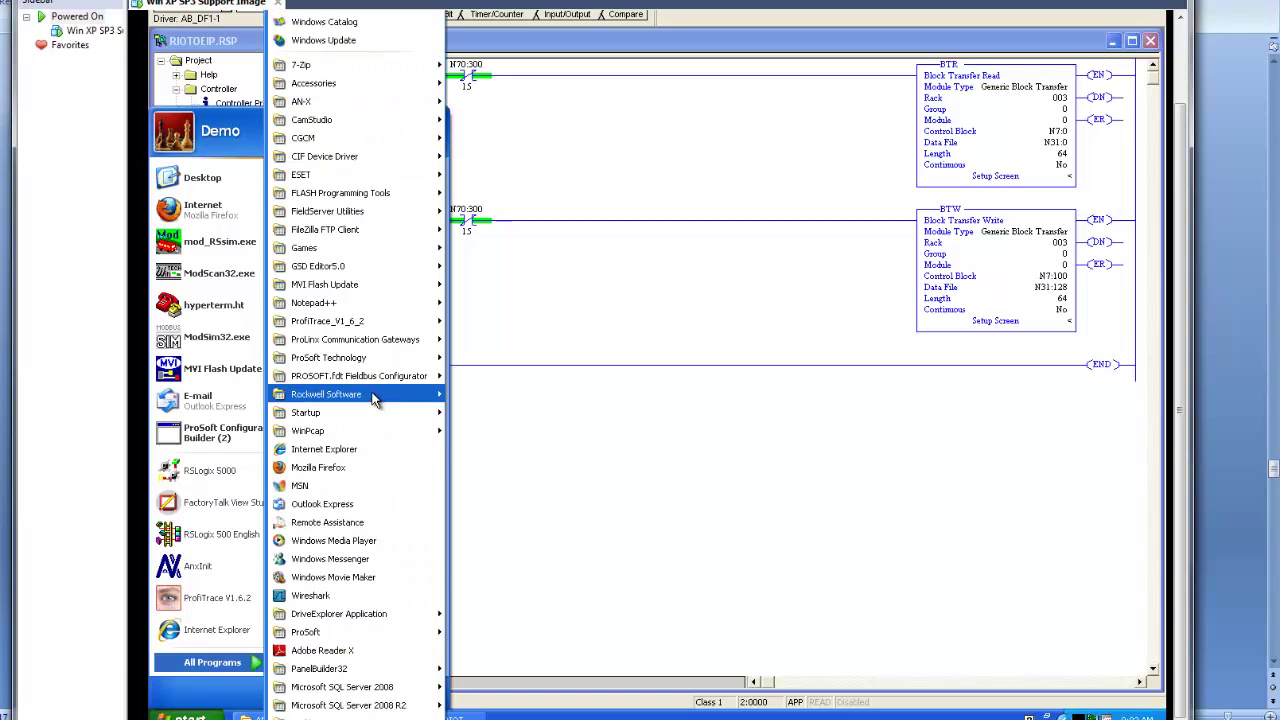
{"action": "mouse_move", "coordinate": [375, 396]}
{"action": "mouse_move", "coordinate": [512, 420]}
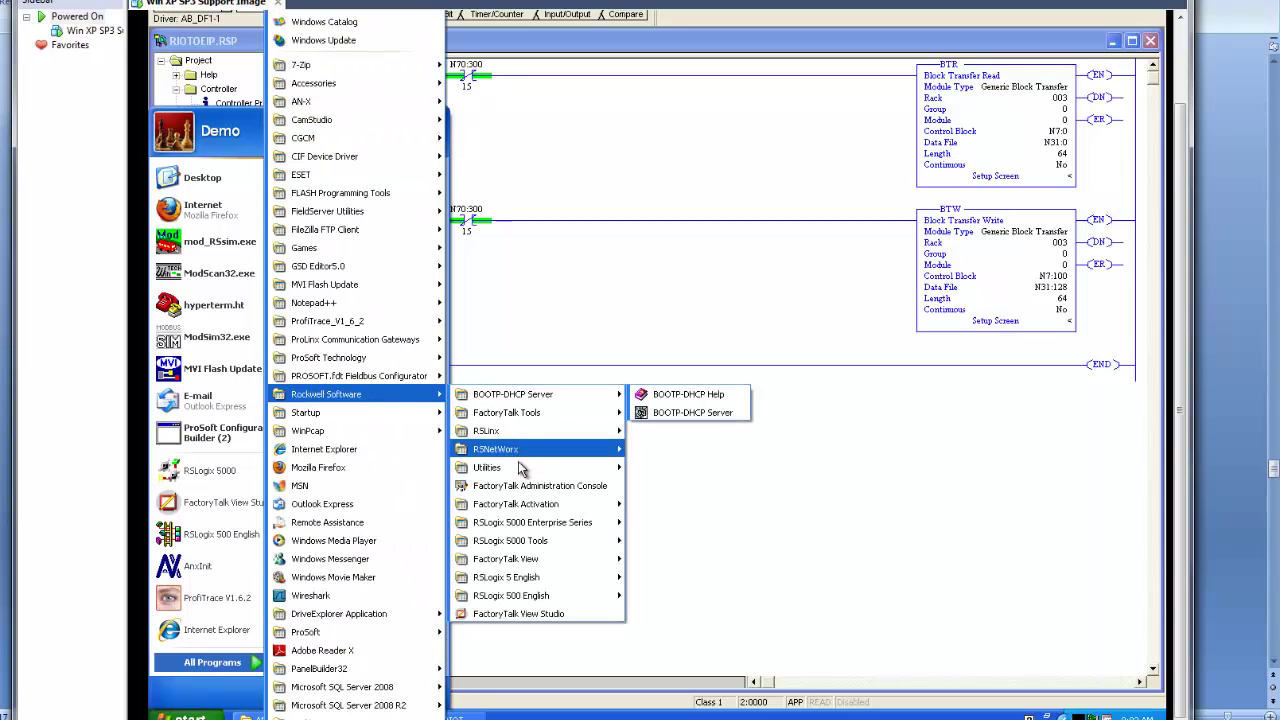
{"action": "left_click", "coordinate": [512, 617]}
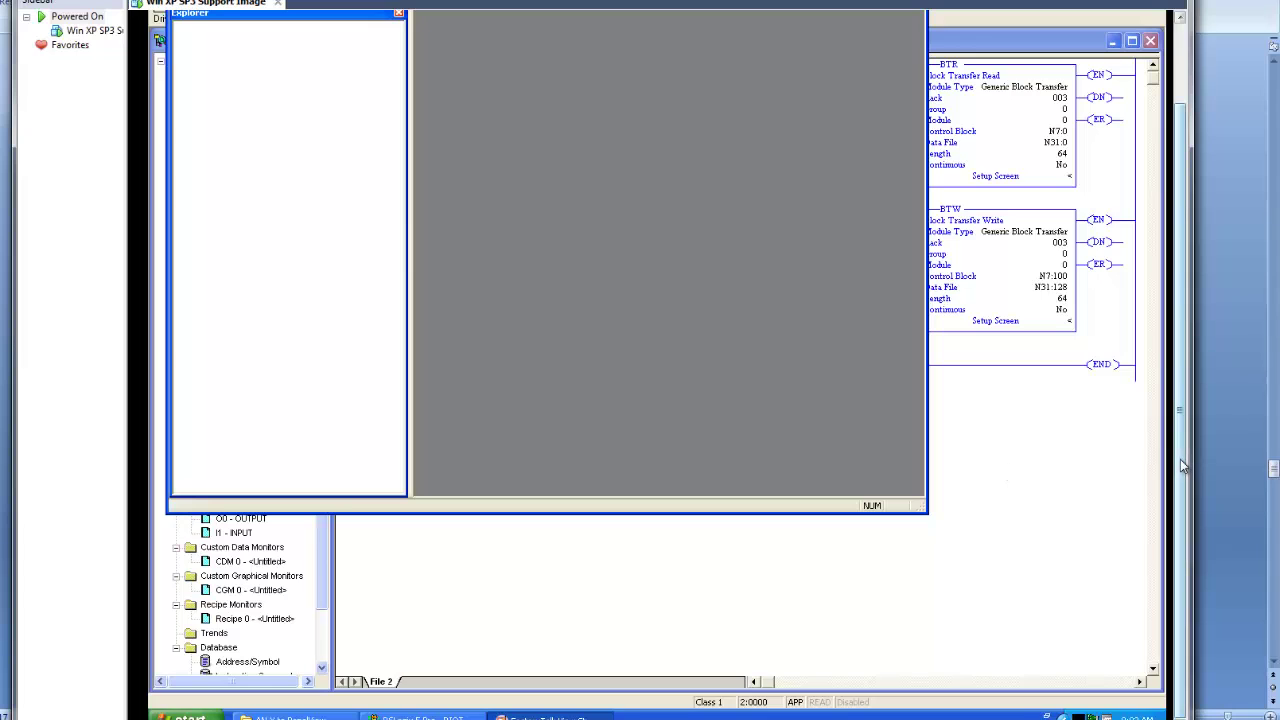
{"action": "left_click_drag", "start_coordinate": [1180, 458], "coordinate": [1206, 361]}
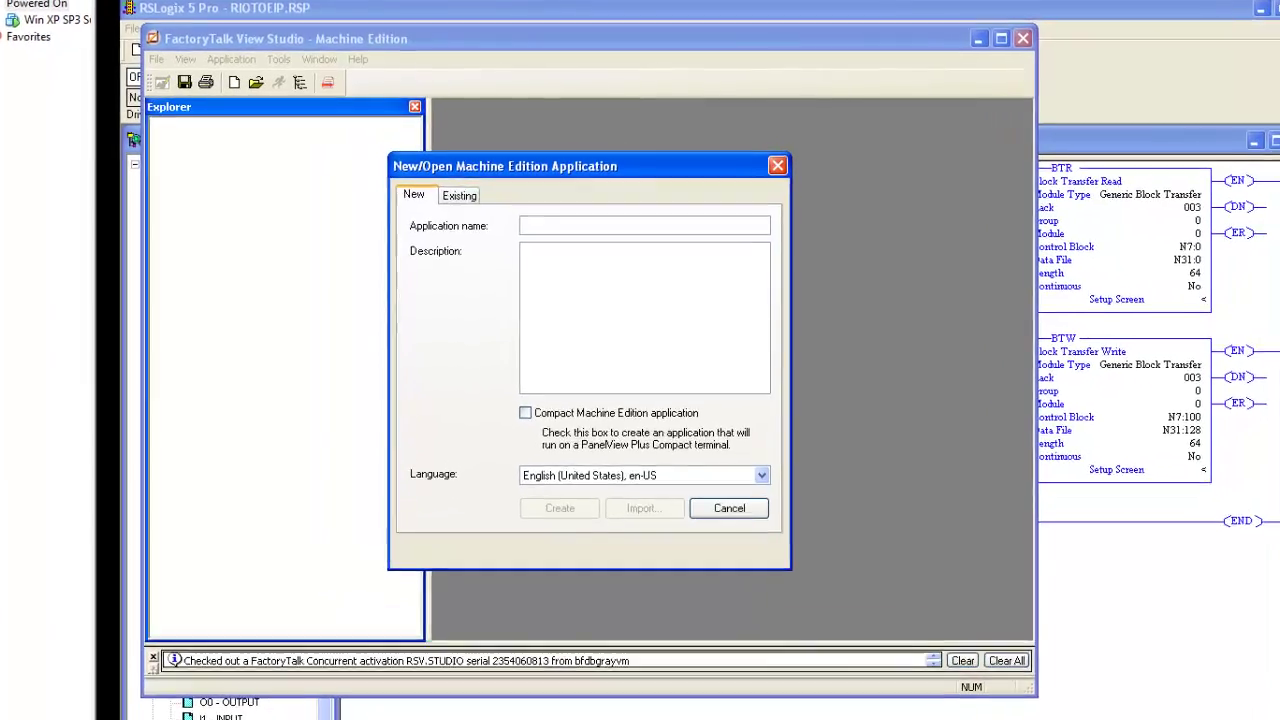
- Create a new Machine Edition application named New_panelView
{"action": "type", "text": "N"}
{"action": "type", "text": "e"}
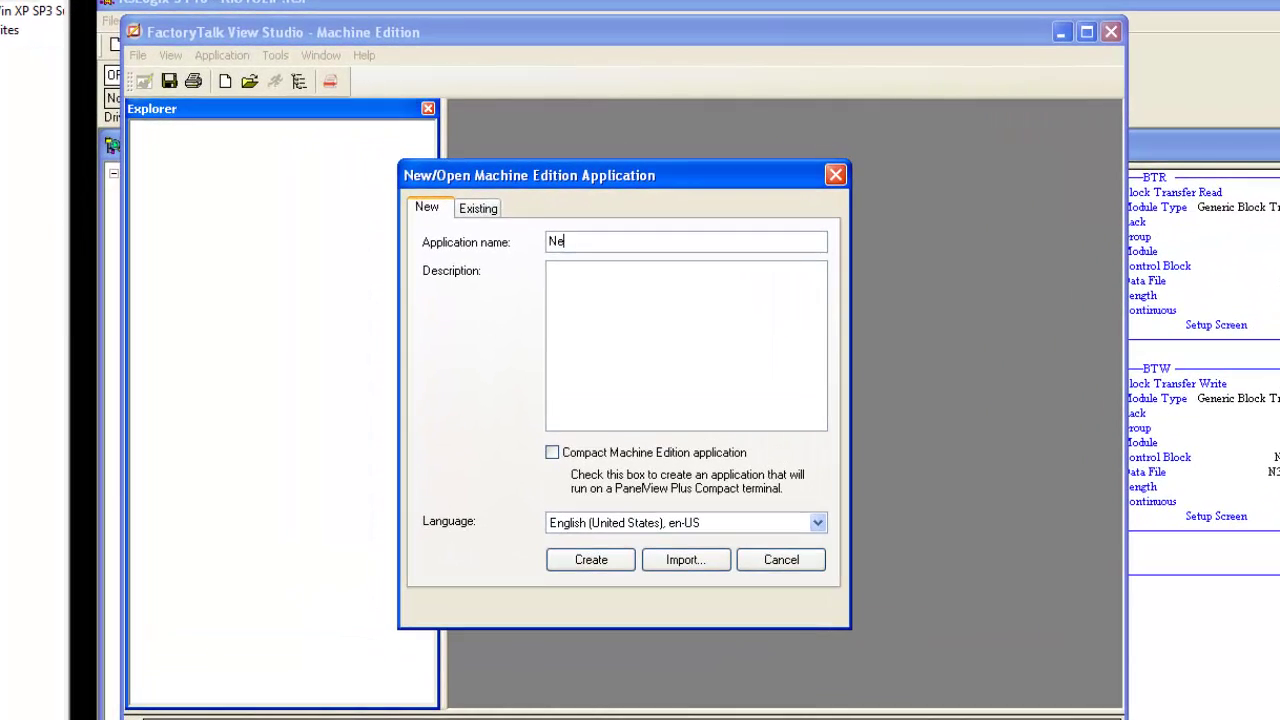
{"action": "type", "text": "w_pane"}
{"action": "type", "text": "M"}
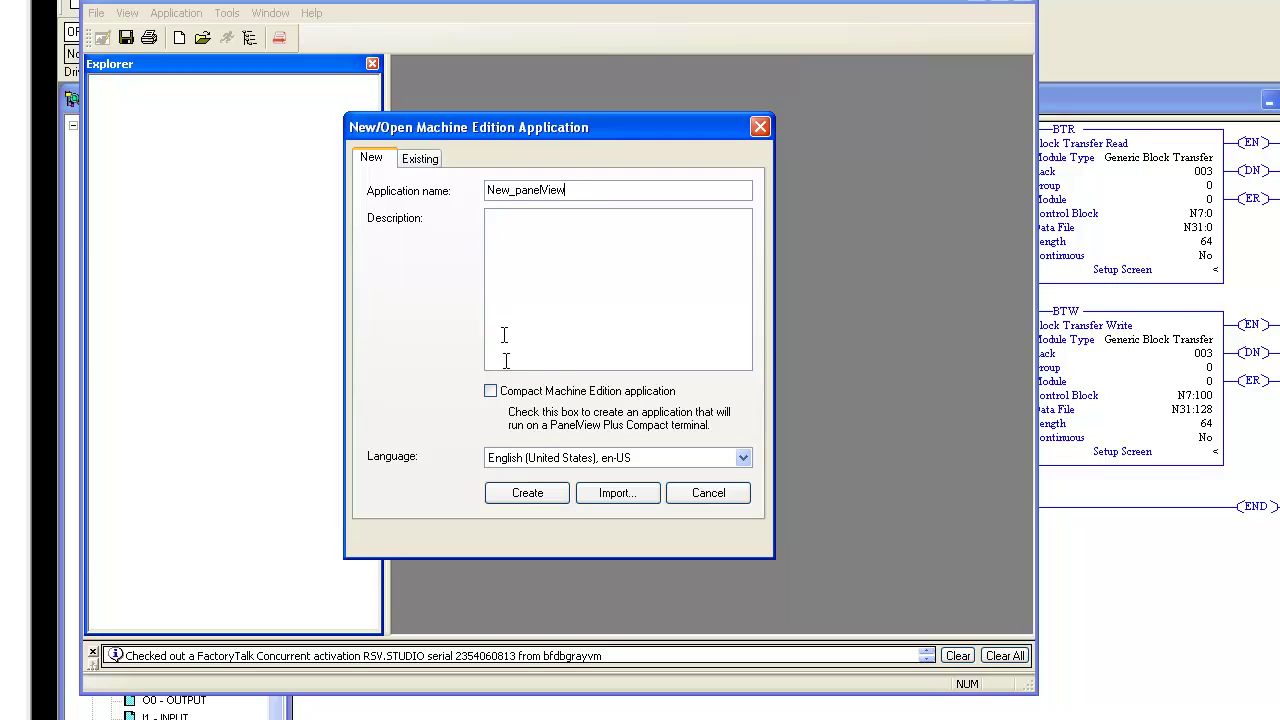
{"action": "left_click", "coordinate": [543, 492]}
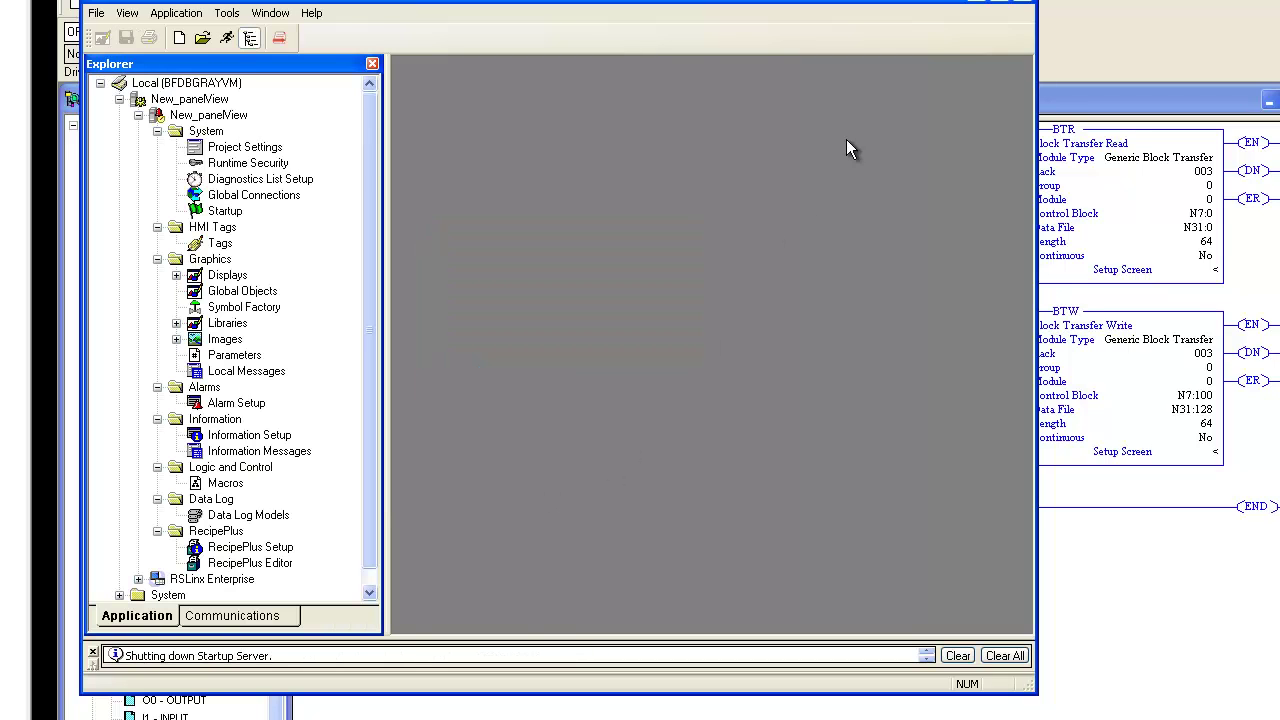
- Maximize the window, open the MAIN display, and draw a numeric display object in its centre-left area
{"action": "left_click", "coordinate": [1005, 5]}
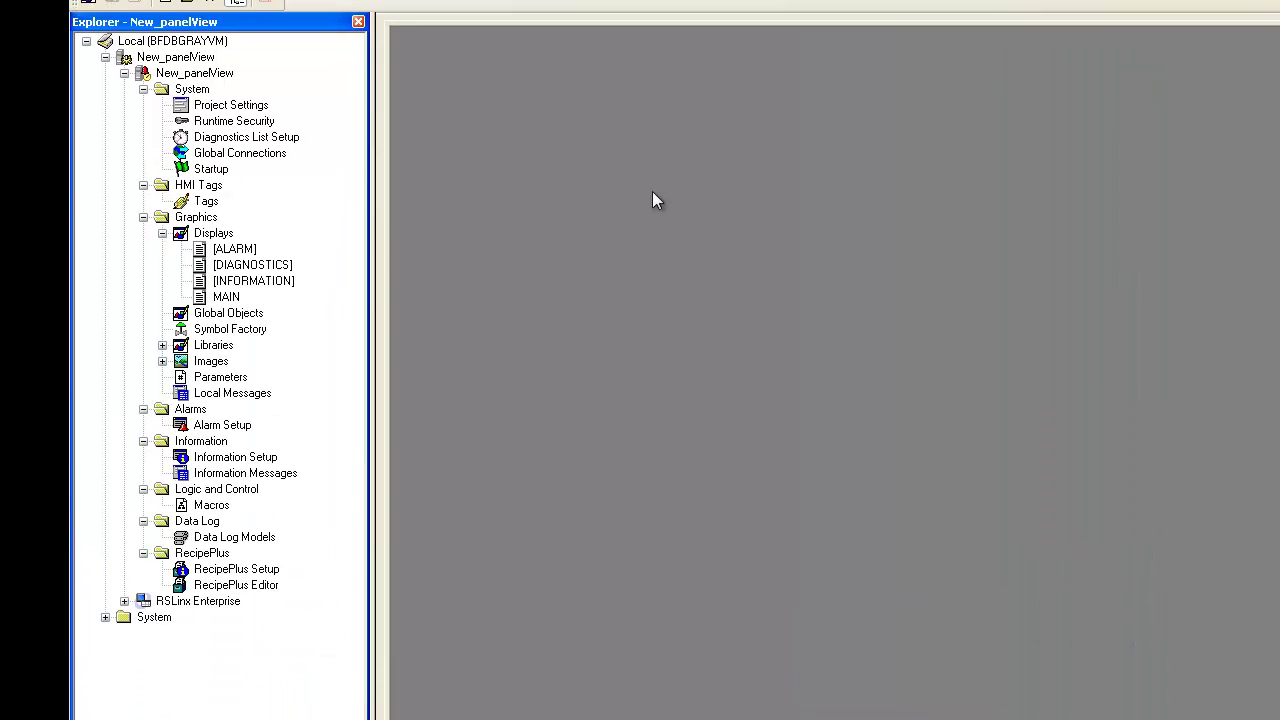
{"action": "left_click", "coordinate": [226, 300]}
{"action": "double_click", "coordinate": [226, 297]}
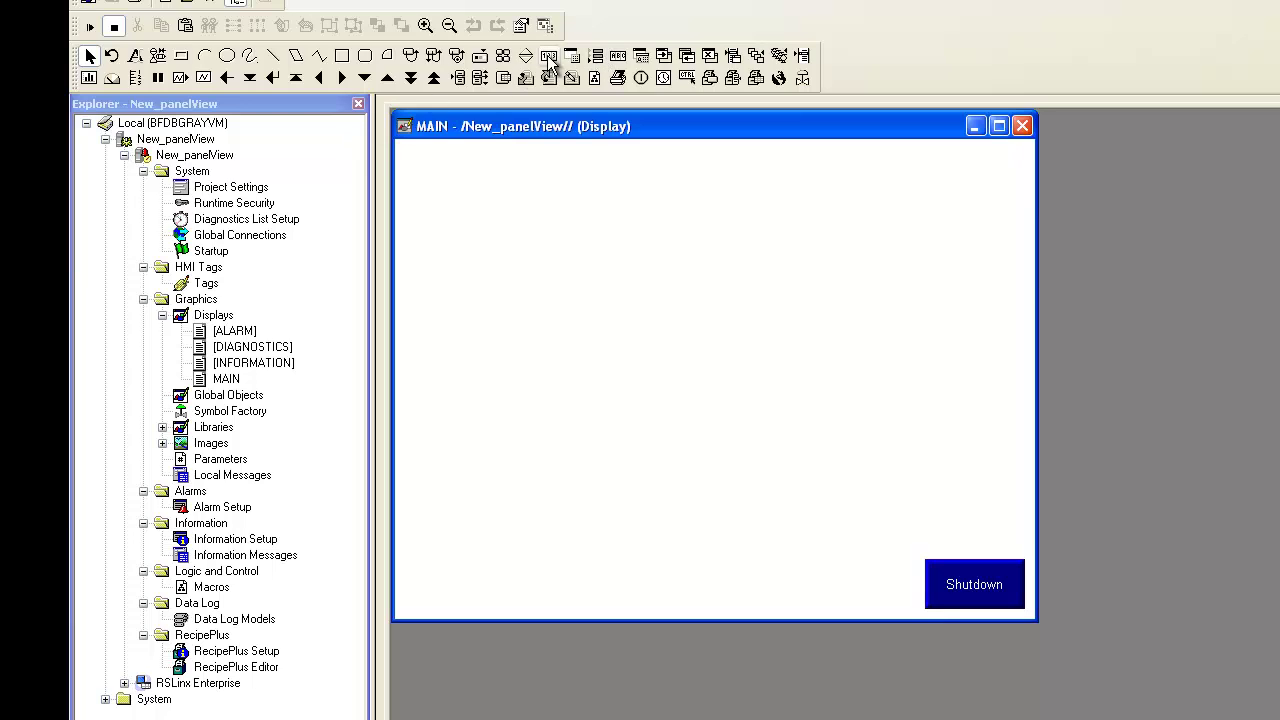
{"action": "left_click", "coordinate": [549, 57]}
{"action": "left_click_drag", "start_coordinate": [479, 272], "coordinate": [656, 375]}
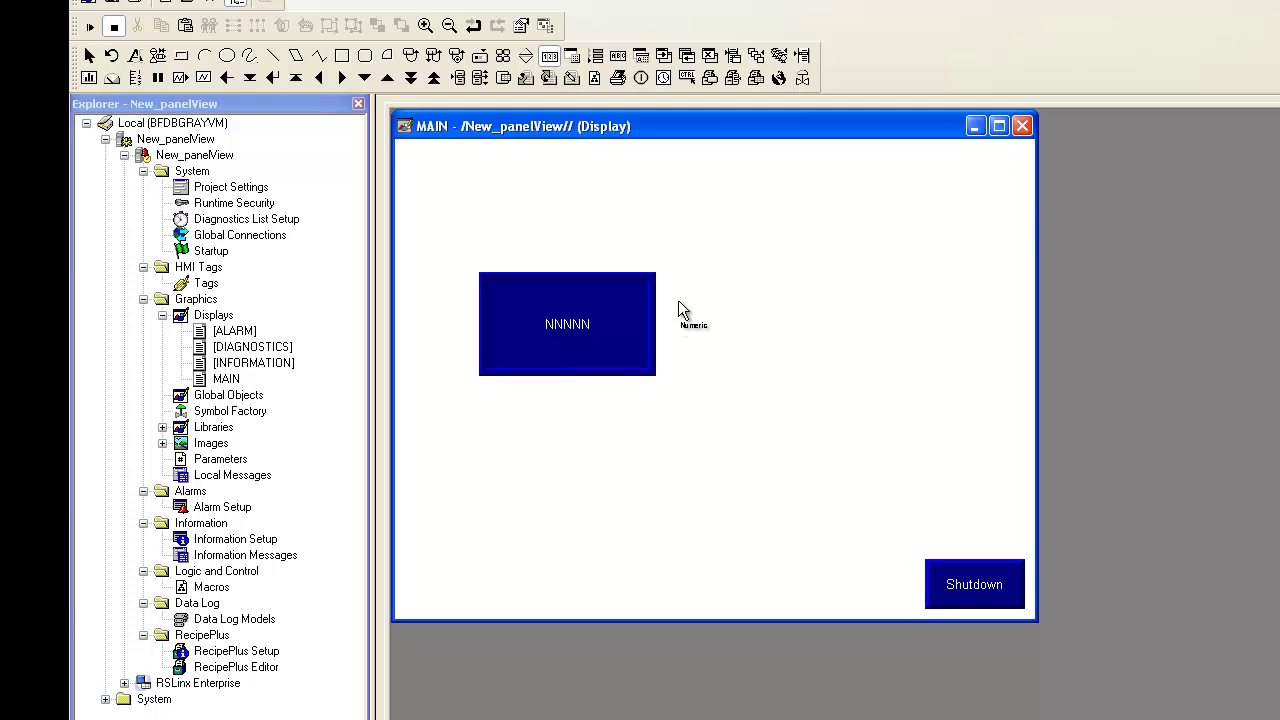
{"action": "left_click", "coordinate": [89, 55]}
- Copy the numeric display and place the duplicate beside the original, to its right at the same height
{"action": "right_click", "coordinate": [567, 324]}
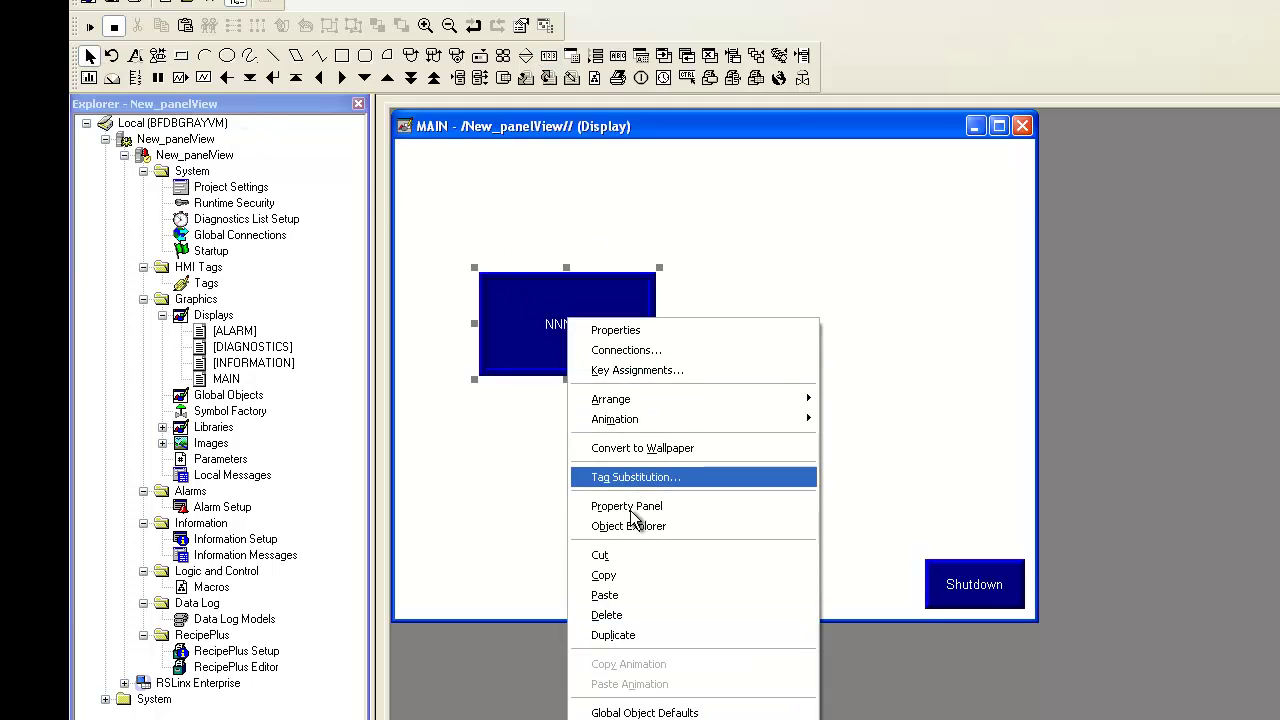
{"action": "left_click", "coordinate": [634, 576]}
{"action": "right_click", "coordinate": [713, 295]}
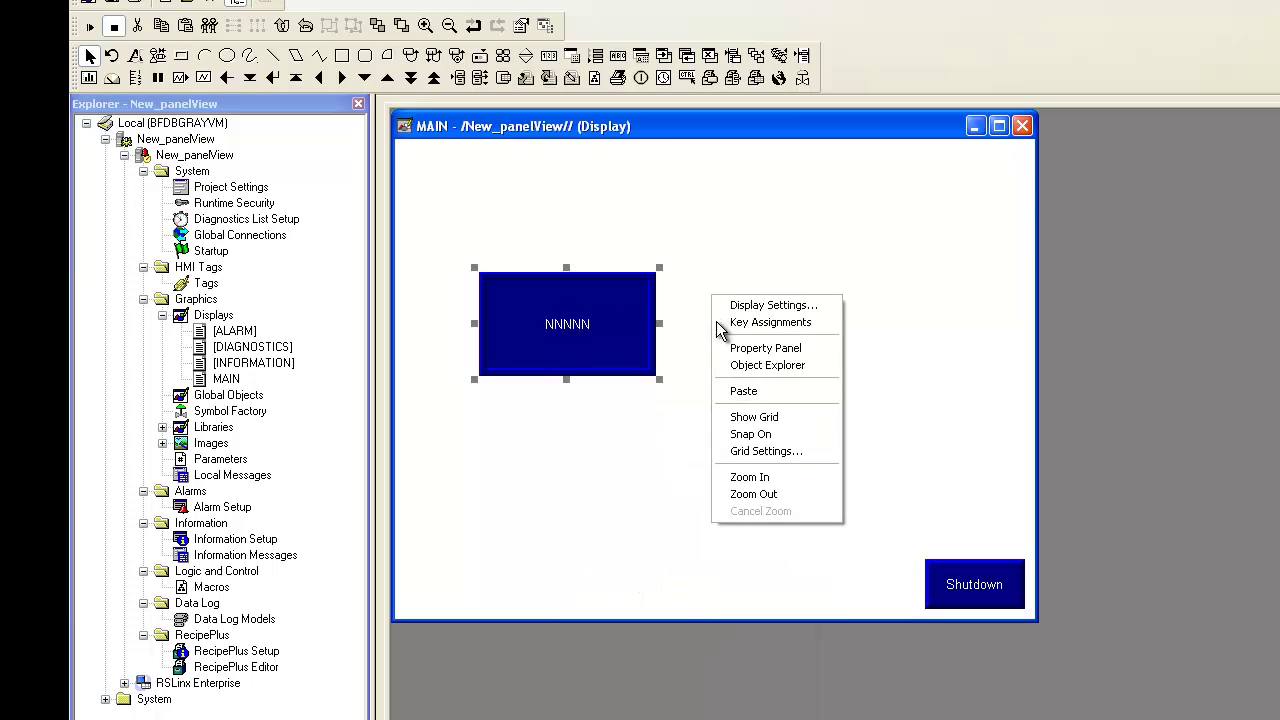
{"action": "left_click", "coordinate": [746, 391]}
{"action": "left_click_drag", "start_coordinate": [557, 314], "coordinate": [737, 293]}
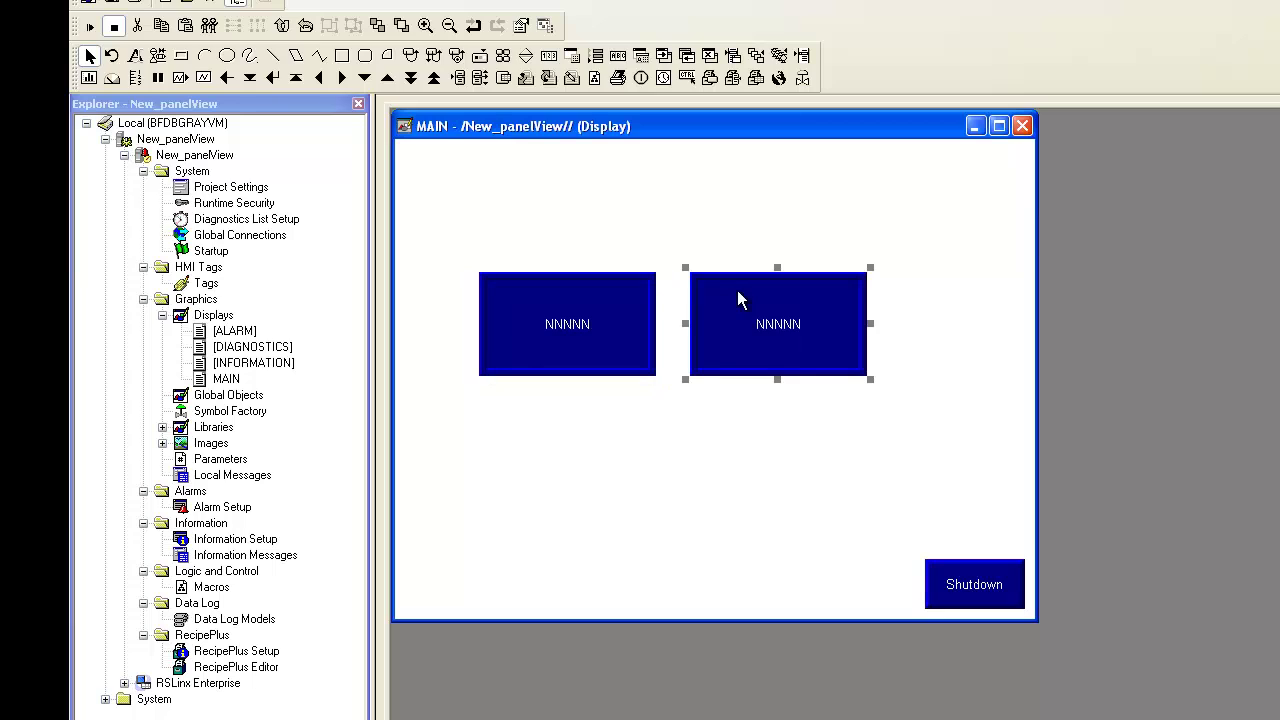
{"action": "left_click", "coordinate": [699, 261]}
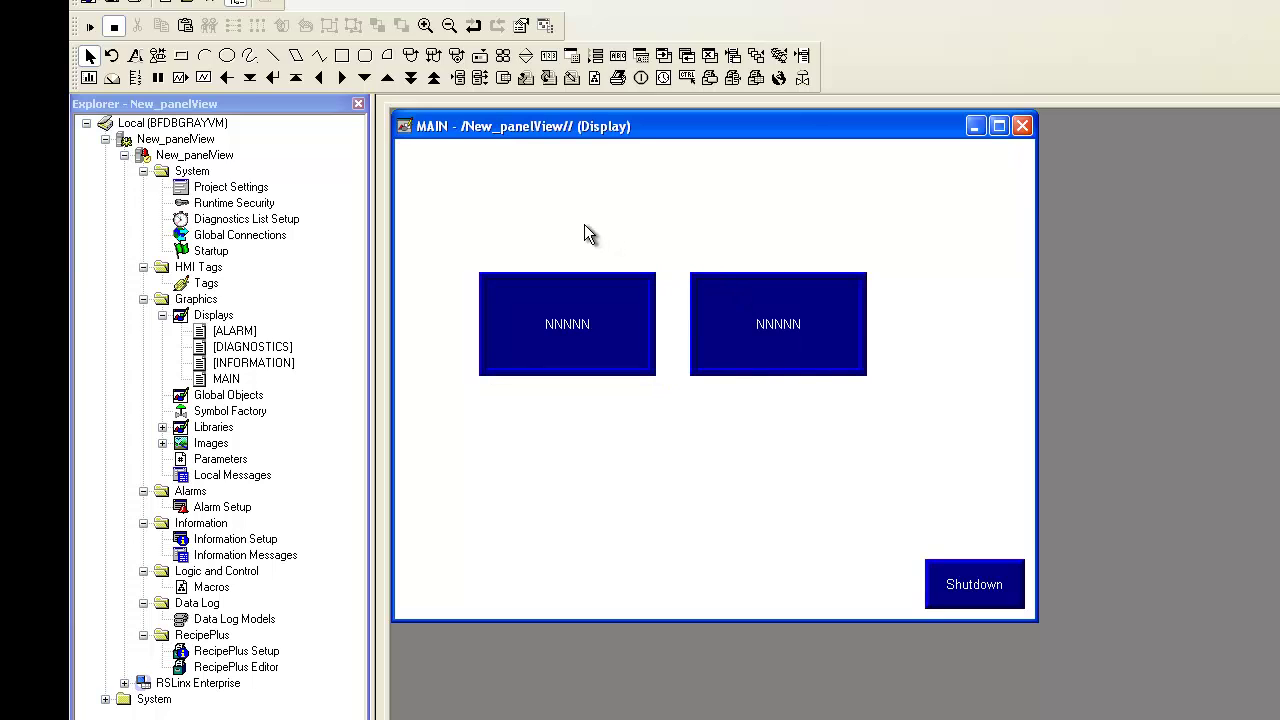
- Open the RSLinx Enterprise Communication Setup and add a device shortcut named Training
{"action": "double_click", "coordinate": [142, 684]}
{"action": "double_click", "coordinate": [182, 698]}
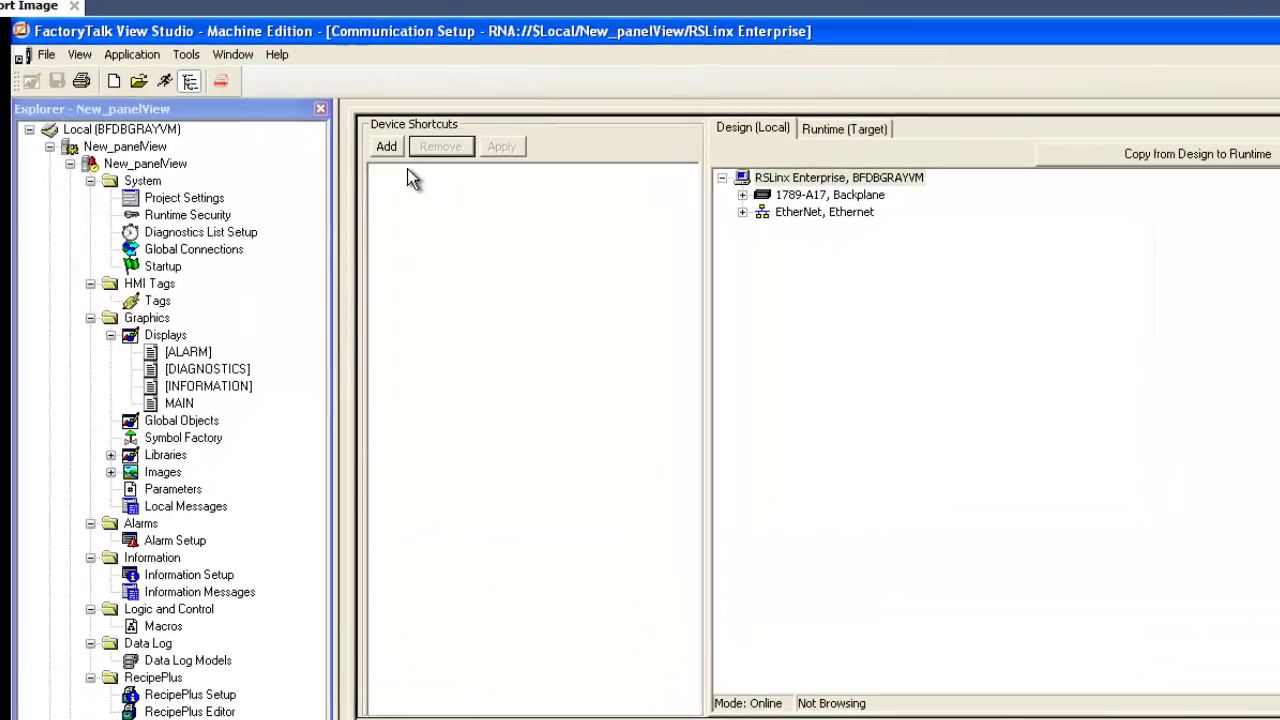
{"action": "left_click", "coordinate": [388, 147]}
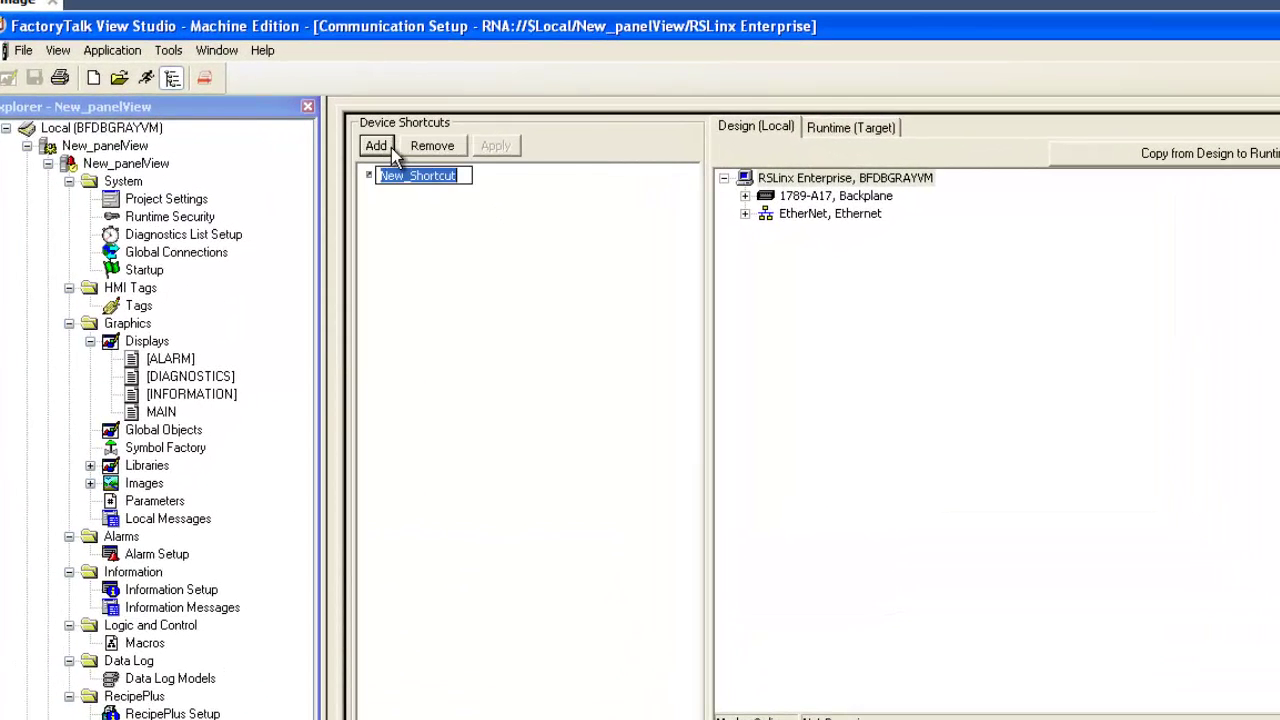
{"action": "type", "text": "Training"}
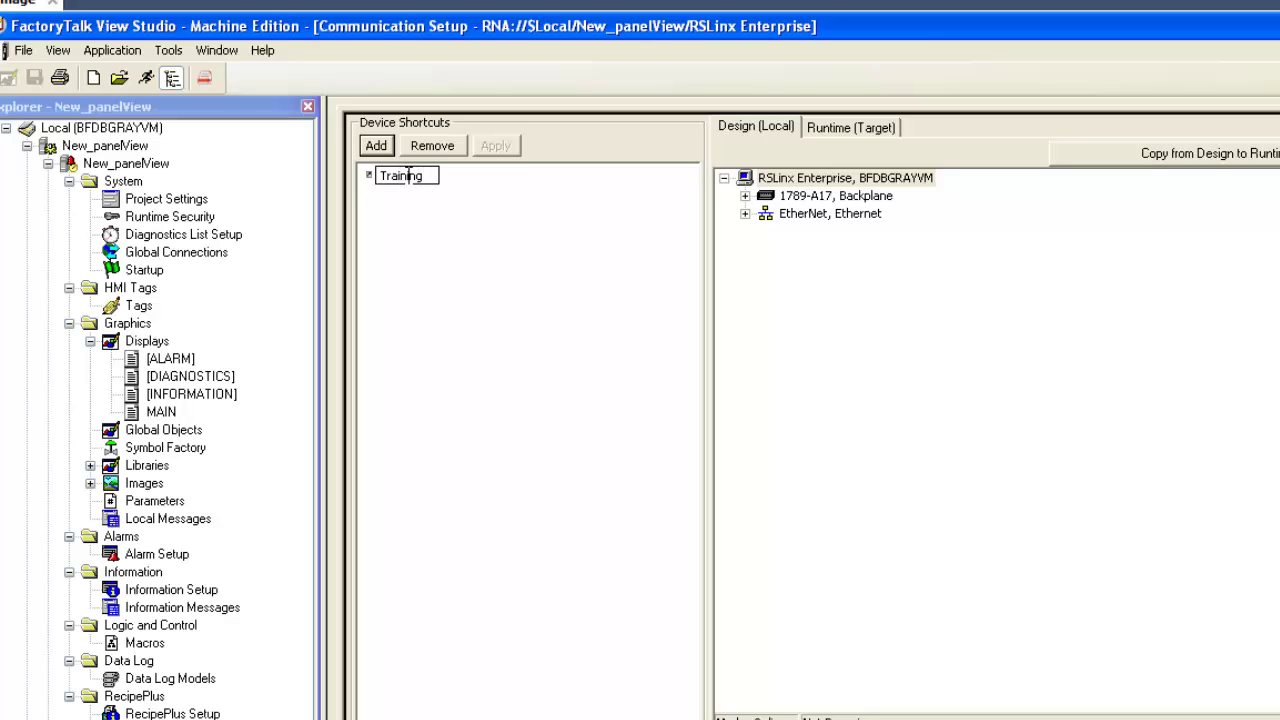
{"action": "left_click", "coordinate": [578, 197]}
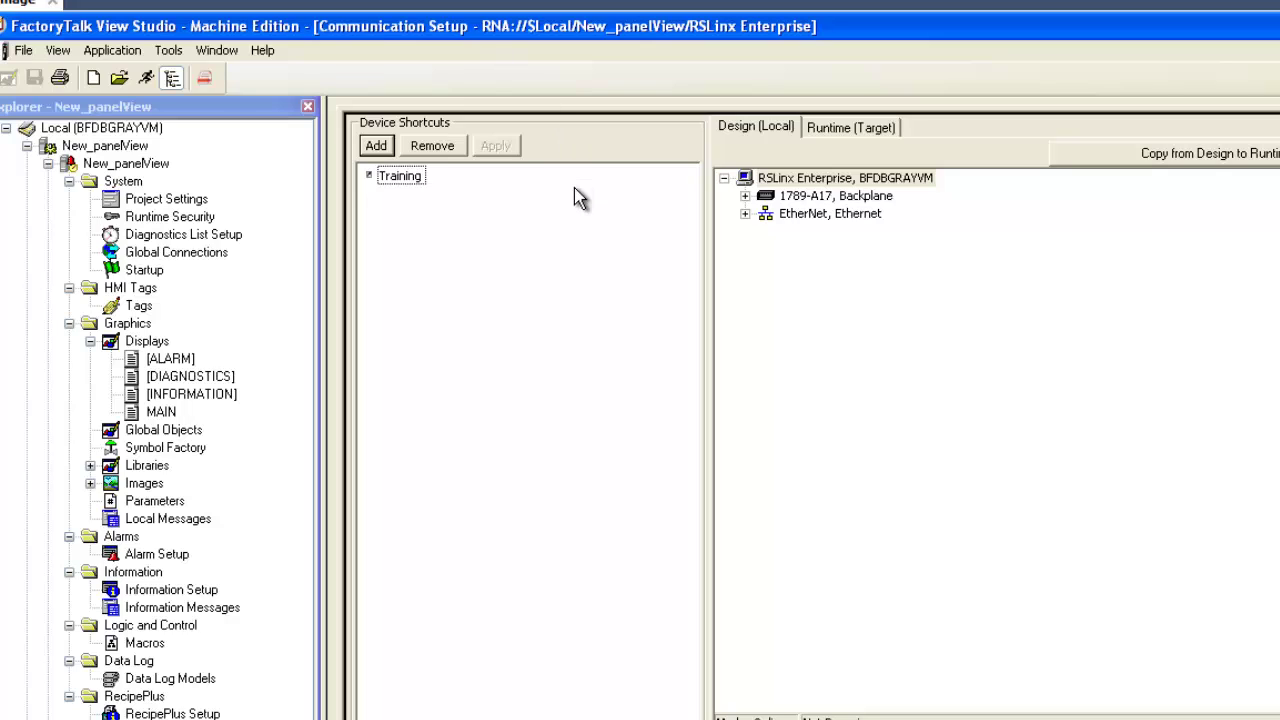
- Add the NetENI-connected 1785-L40C, PLC-5/40C processor to the Ethernet network at address 10.1.2.14 and start browsing it
{"action": "right_click", "coordinate": [804, 214]}
{"action": "left_click", "coordinate": [845, 222]}
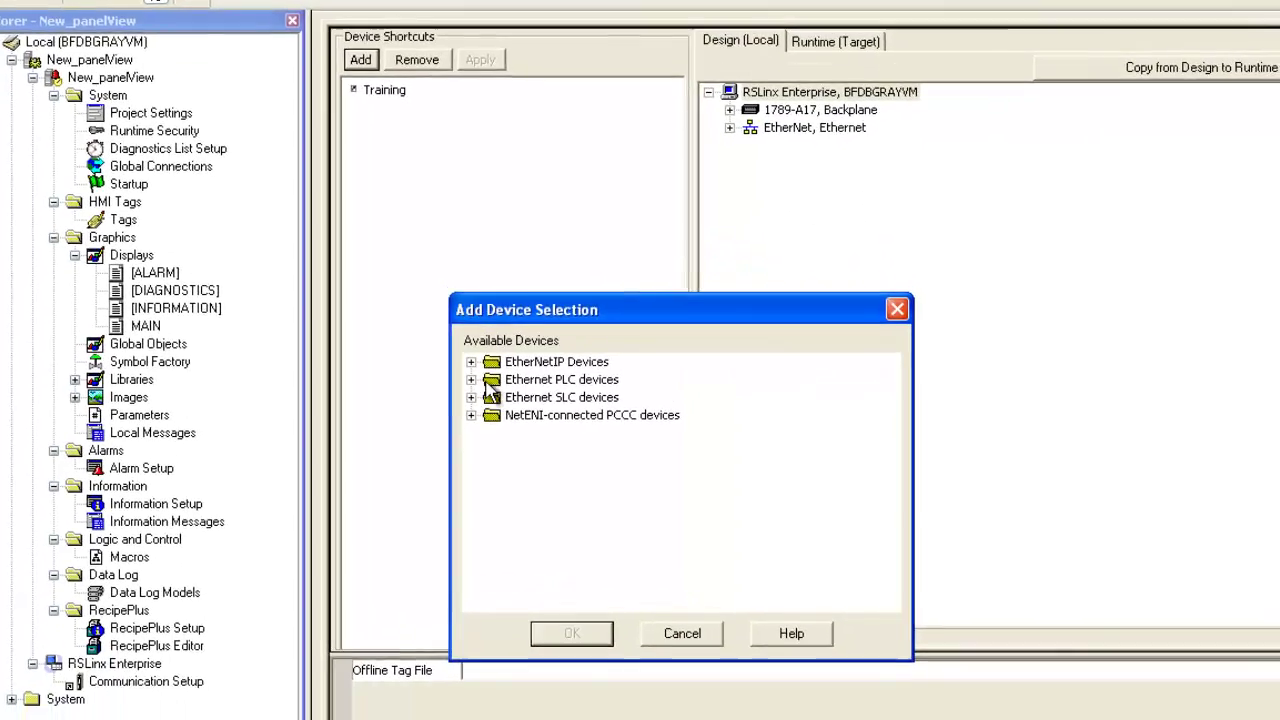
{"action": "left_click", "coordinate": [471, 415]}
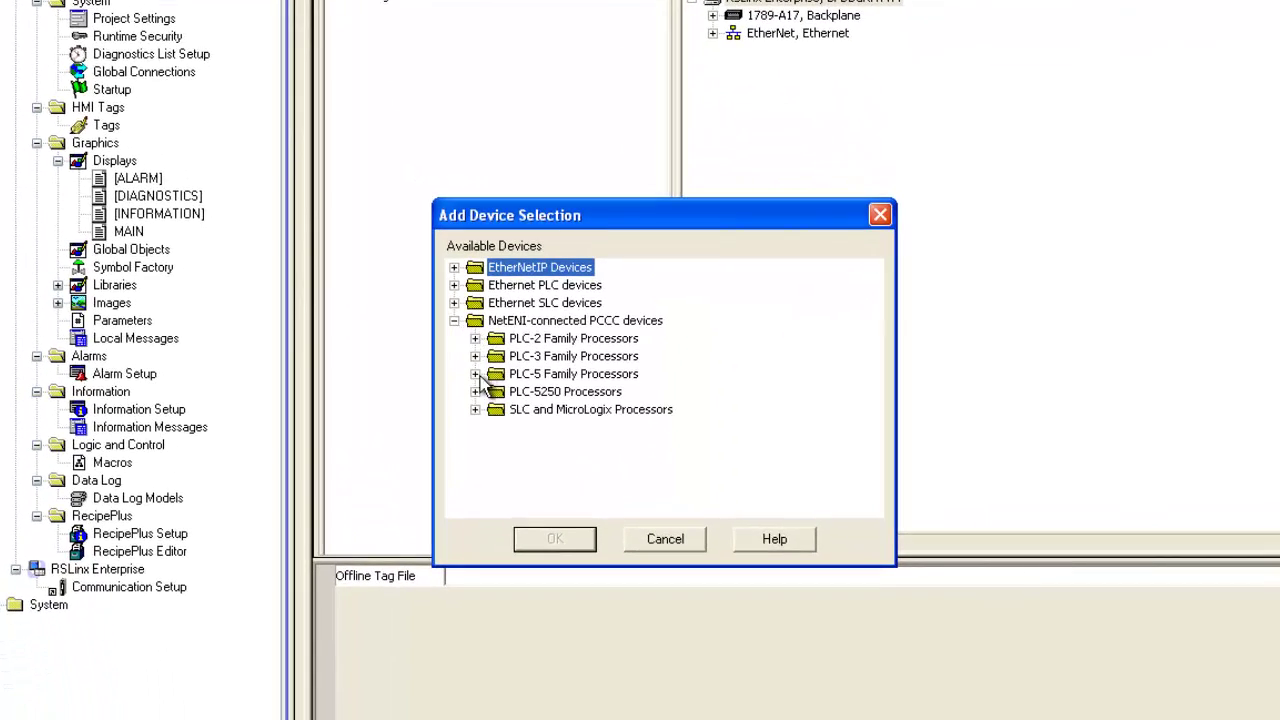
{"action": "left_click", "coordinate": [494, 482]}
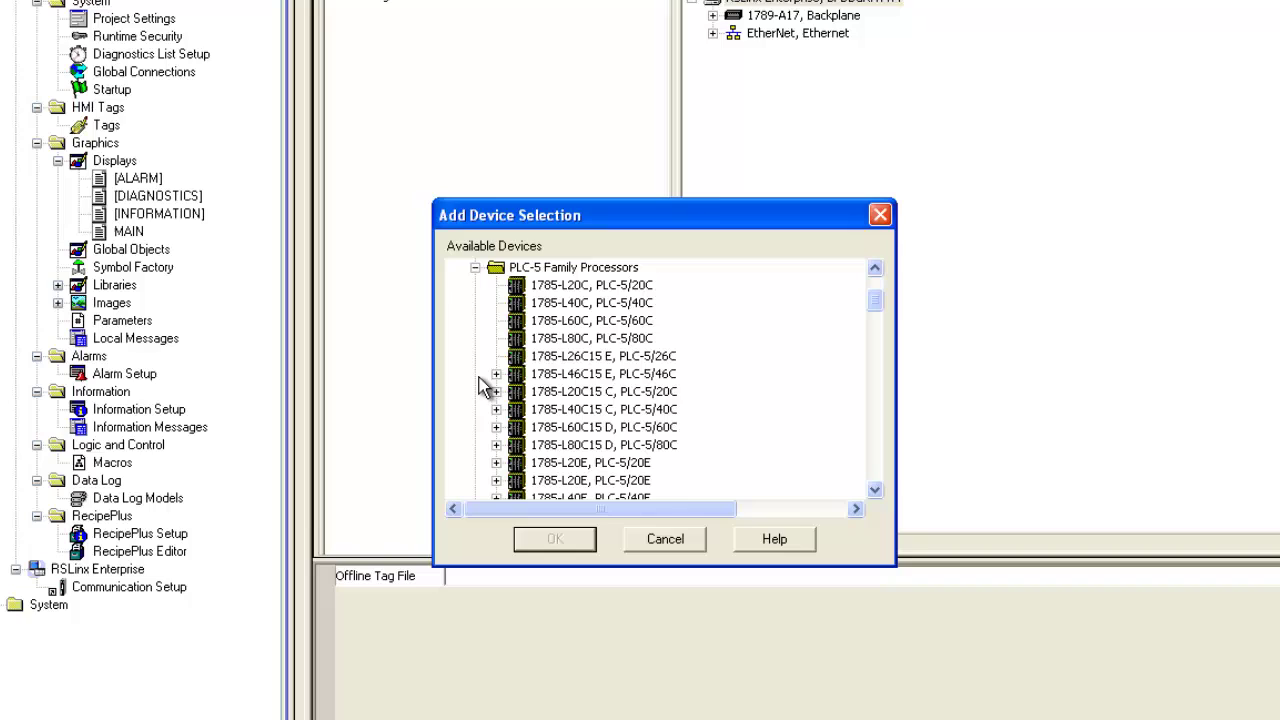
{"action": "left_click", "coordinate": [622, 304]}
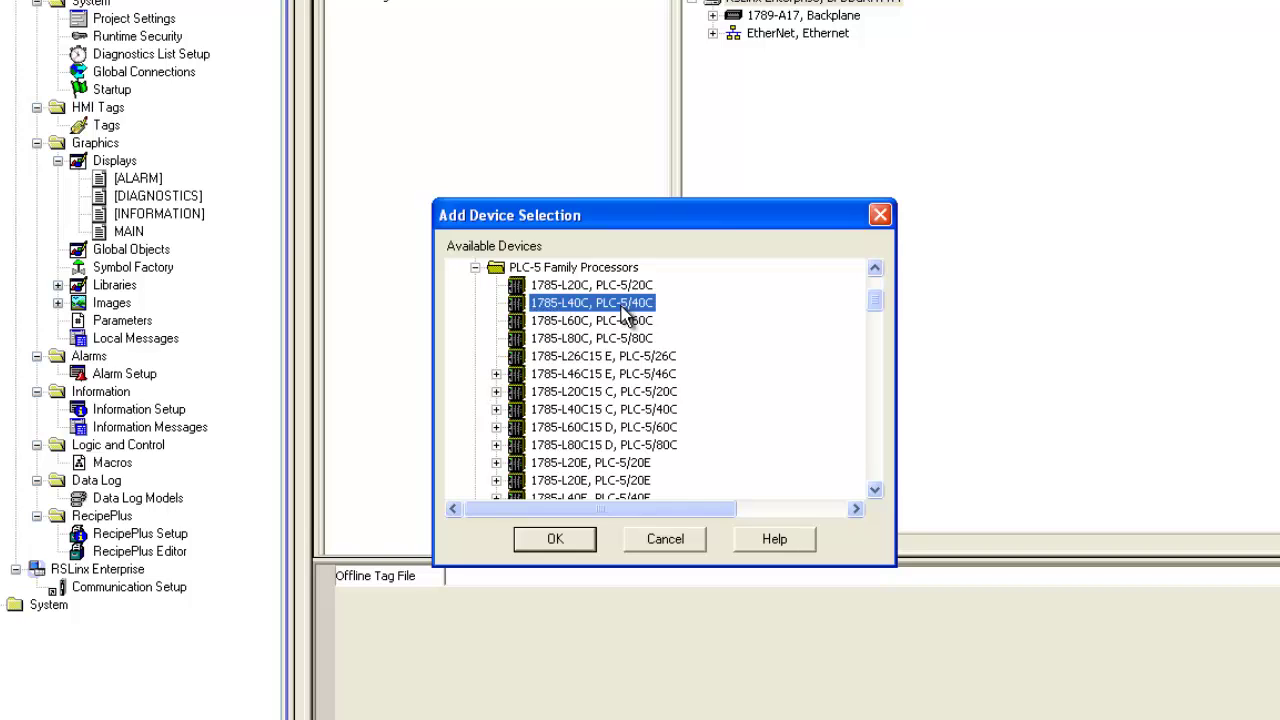
{"action": "left_click", "coordinate": [575, 543]}
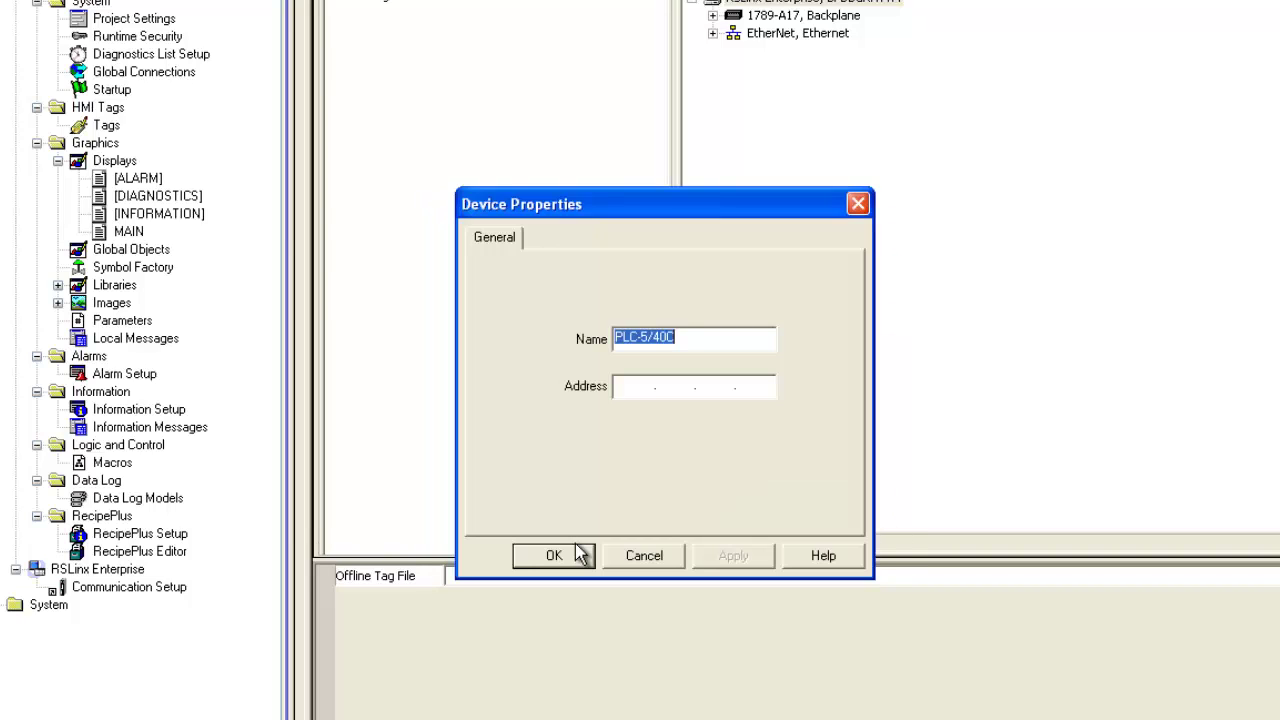
{"action": "left_click", "coordinate": [626, 390]}
{"action": "type", "text": "10.1.2.14"}
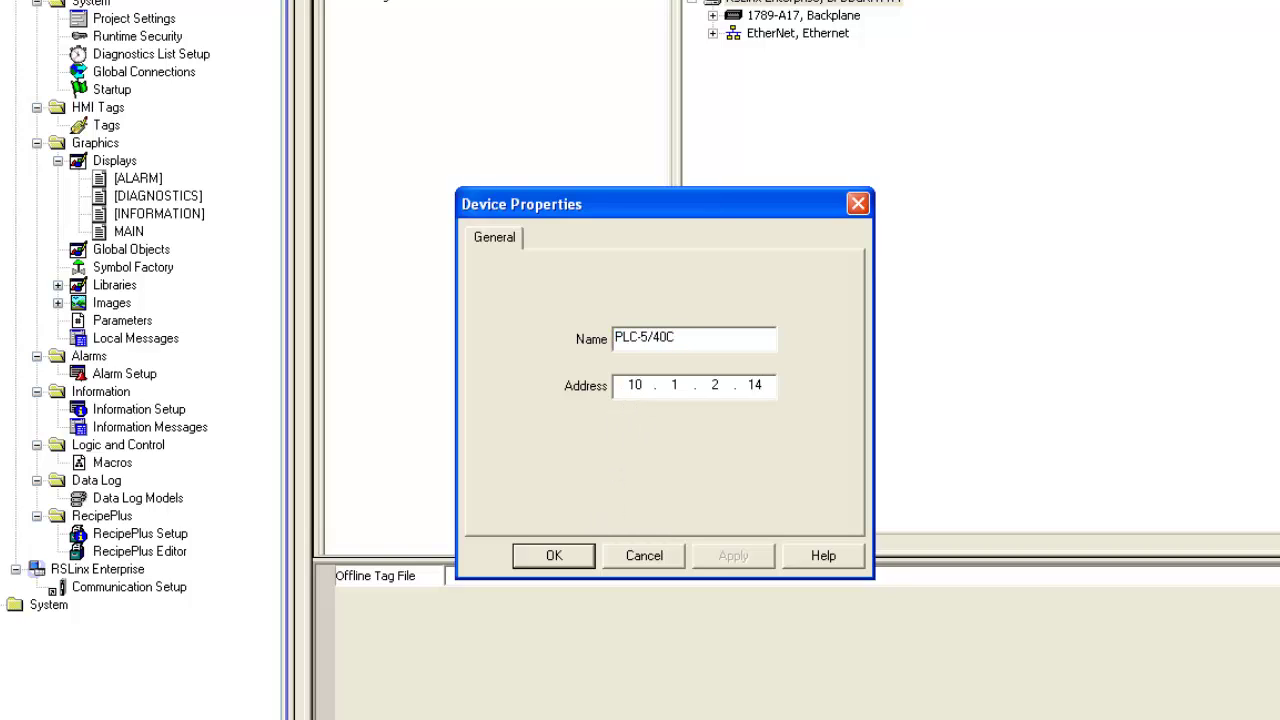
{"action": "left_click", "coordinate": [583, 549]}
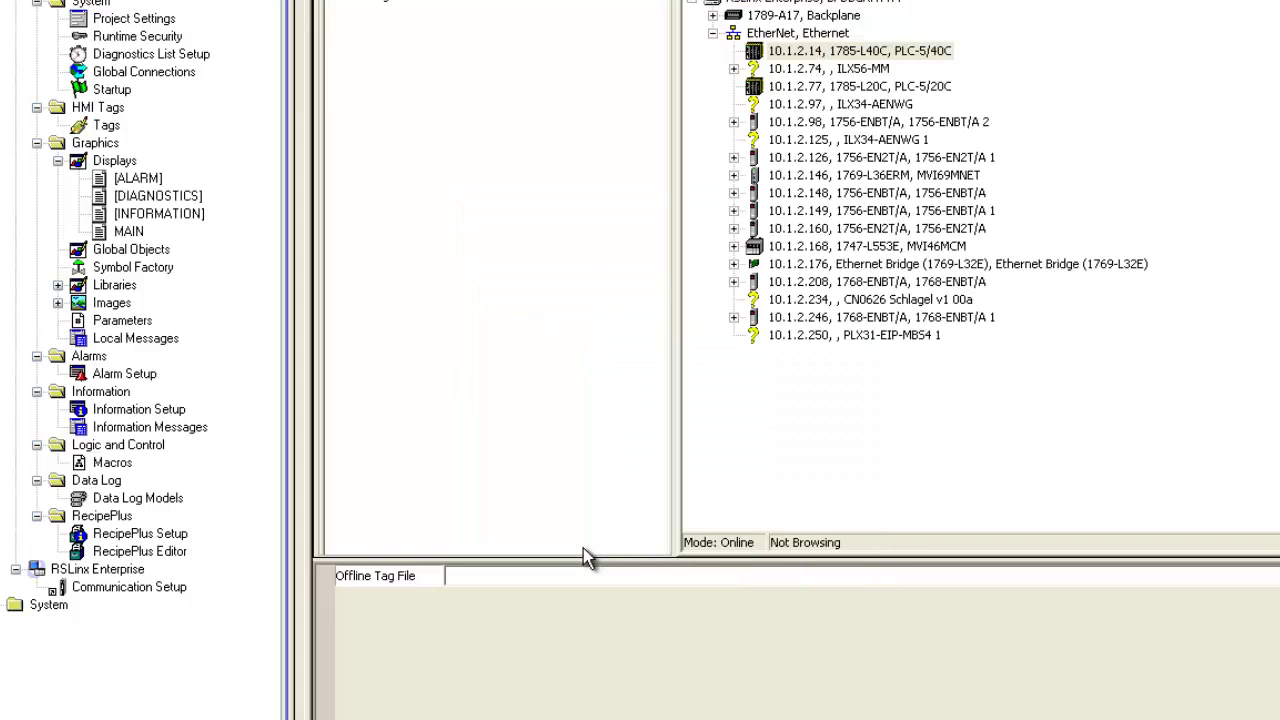
{"action": "right_click", "coordinate": [876, 54]}
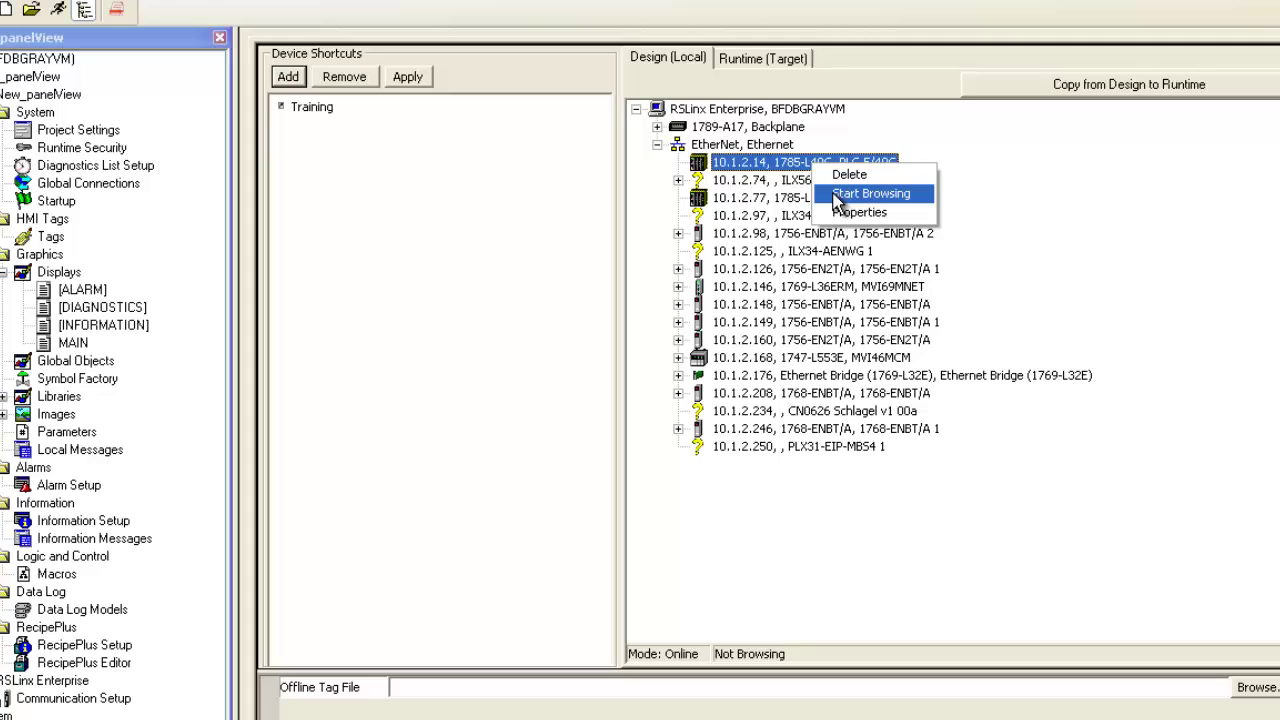
{"action": "left_click", "coordinate": [834, 195]}
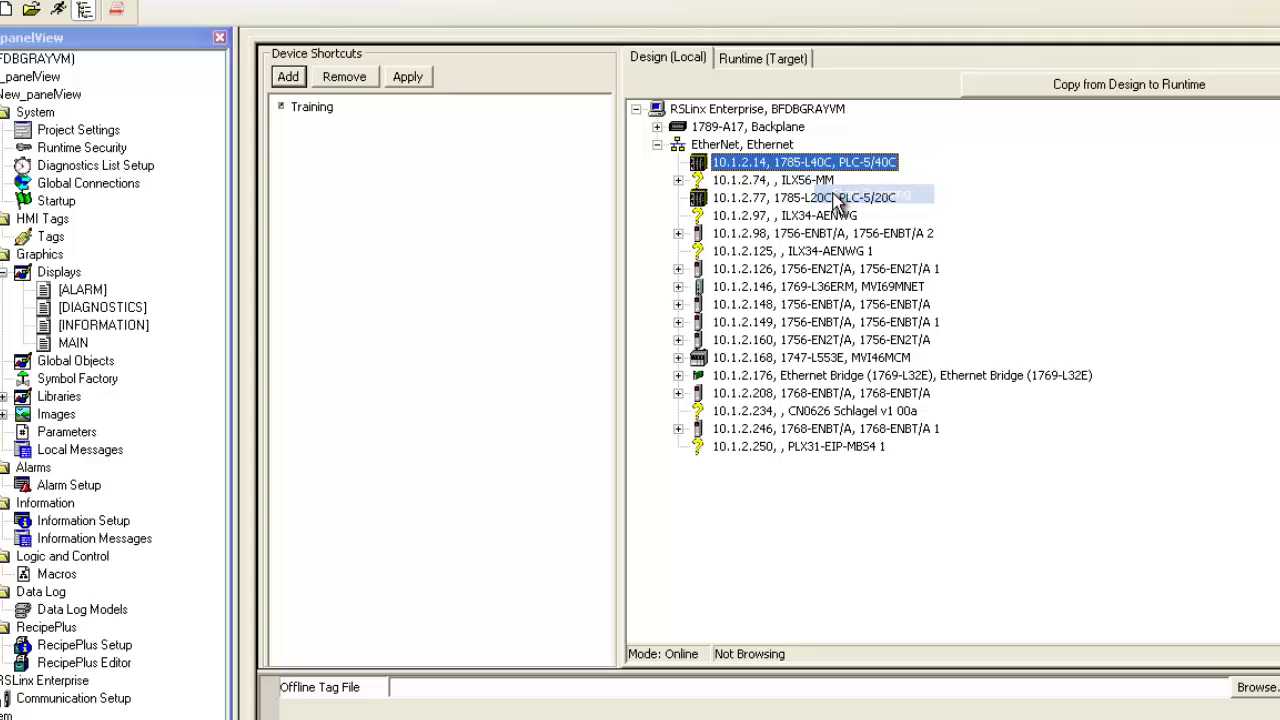
- Copy the design configuration to the runtime target and close the communication setup, applying the path change to the Training shortcut
{"action": "left_click", "coordinate": [1033, 81]}
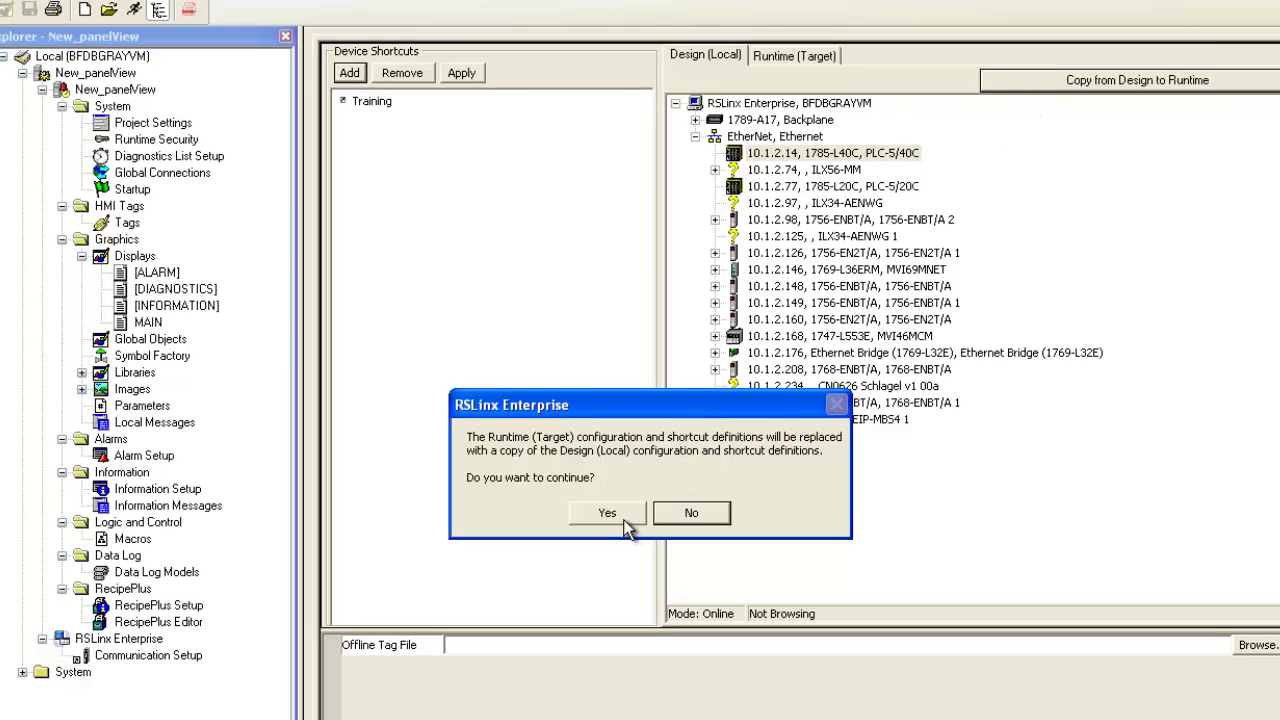
{"action": "left_click", "coordinate": [607, 513]}
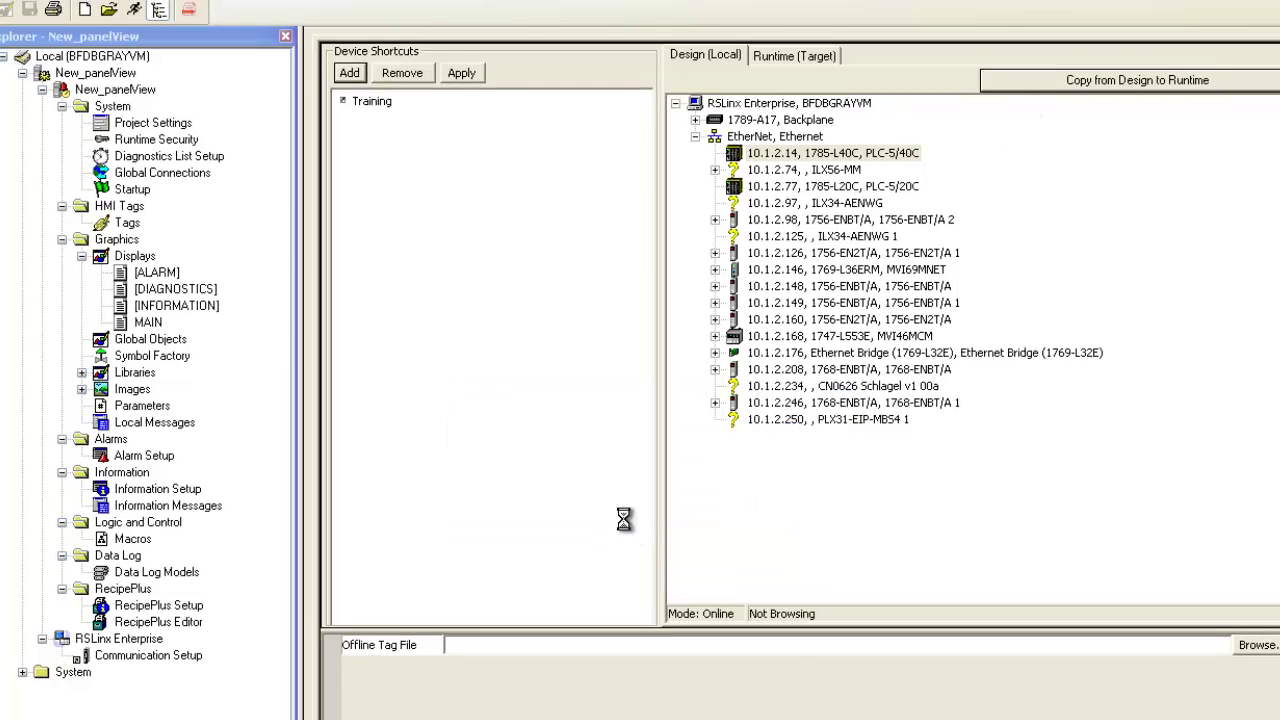
{"action": "left_click", "coordinate": [789, 60]}
{"action": "left_click", "coordinate": [695, 137]}
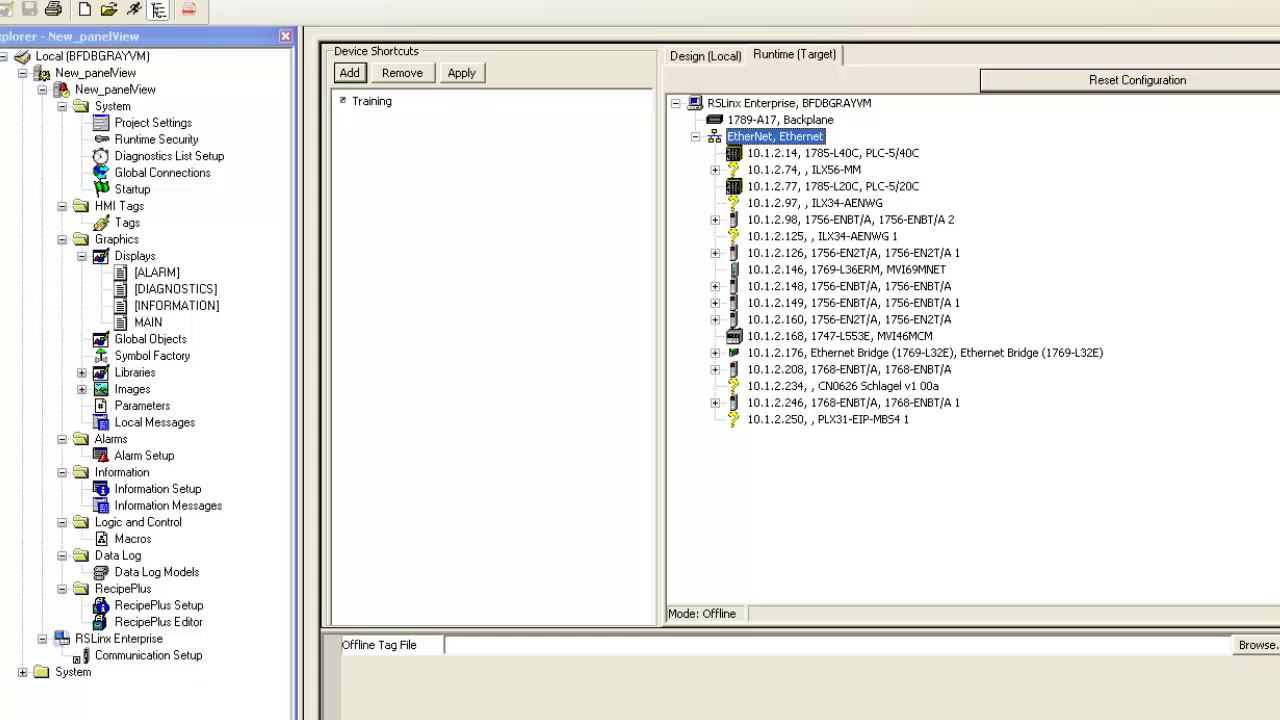
{"action": "key", "text": "Return"}
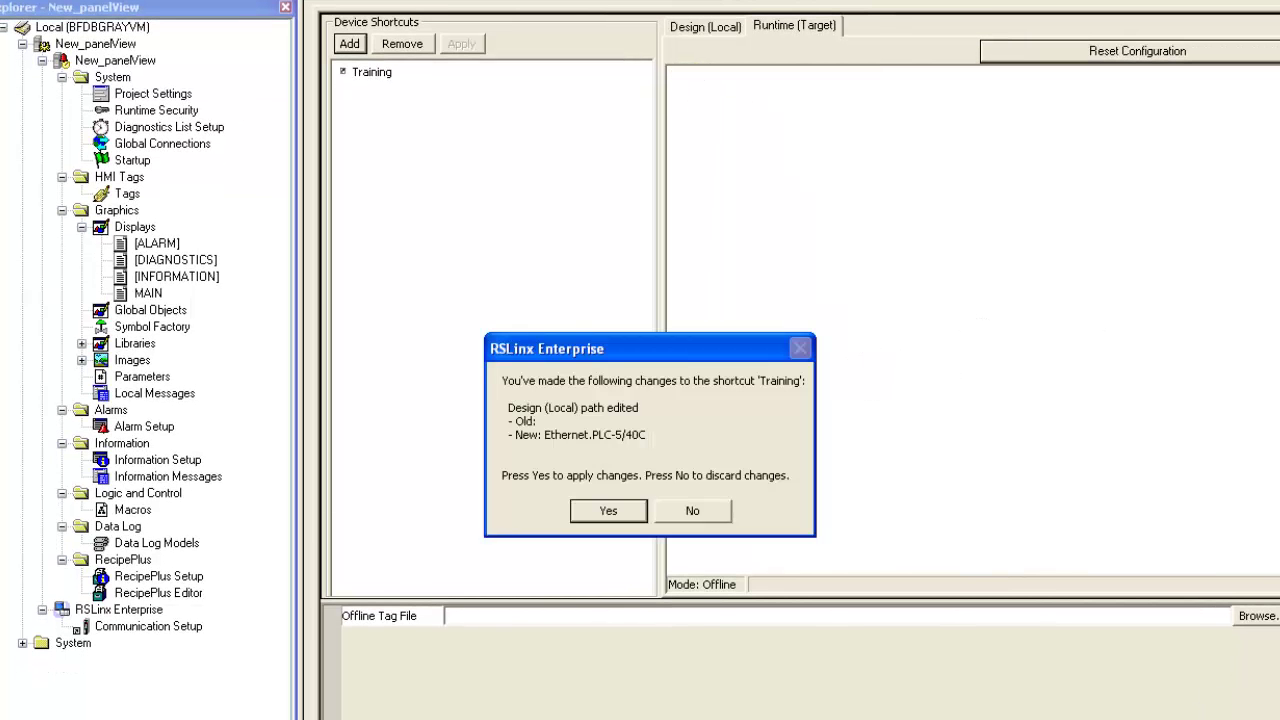
{"action": "left_click", "coordinate": [621, 510]}
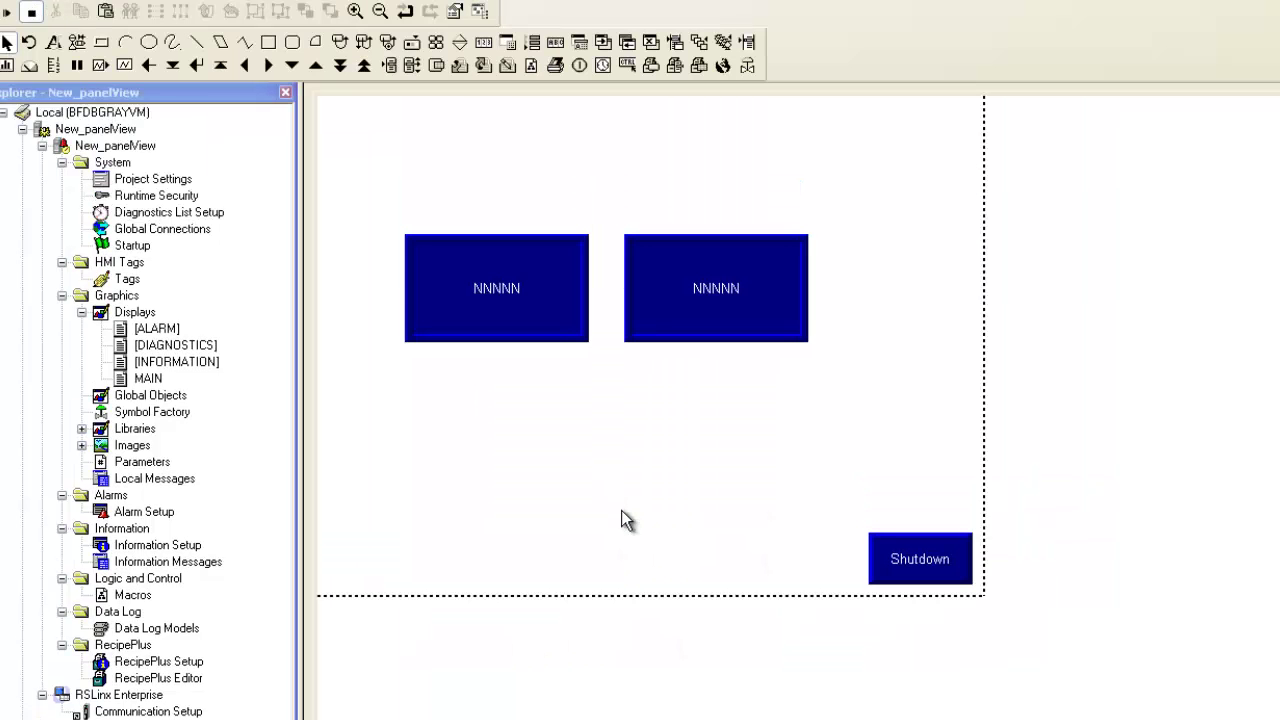
- Browse for a tag for the left numeric display's Value connection and refresh all tag folders
{"action": "right_click", "coordinate": [501, 286]}
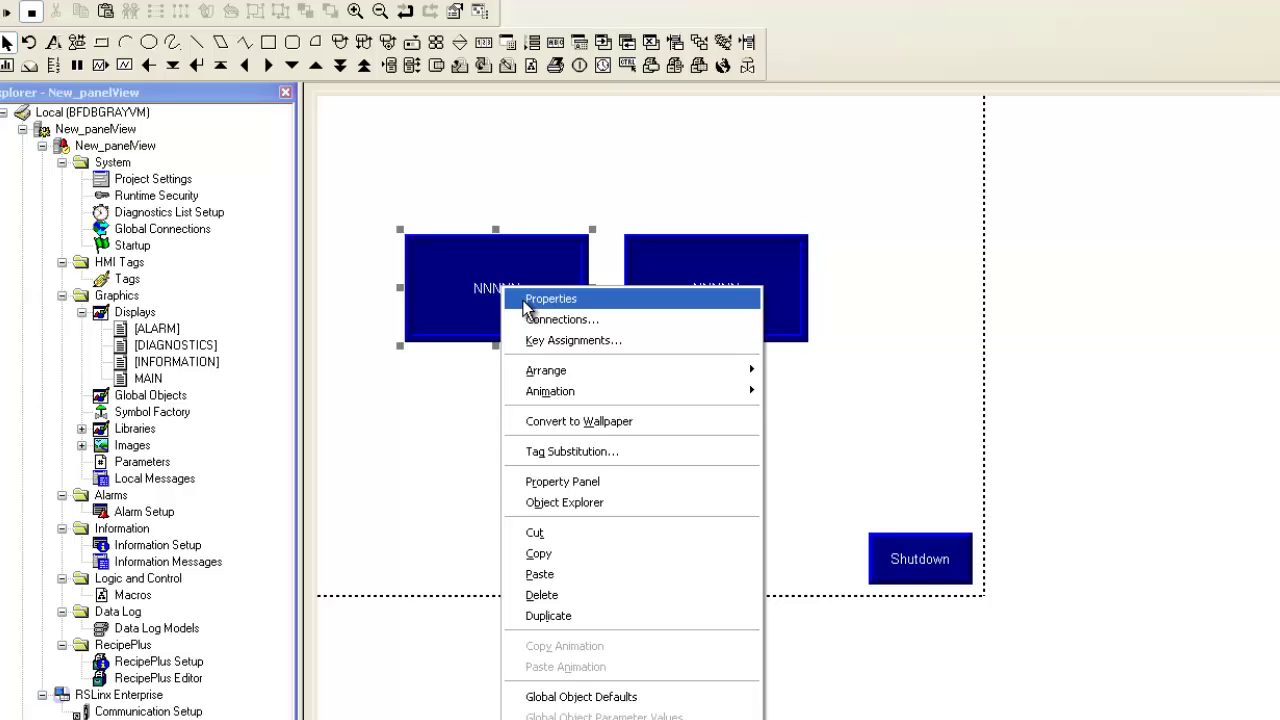
{"action": "left_click", "coordinate": [524, 300]}
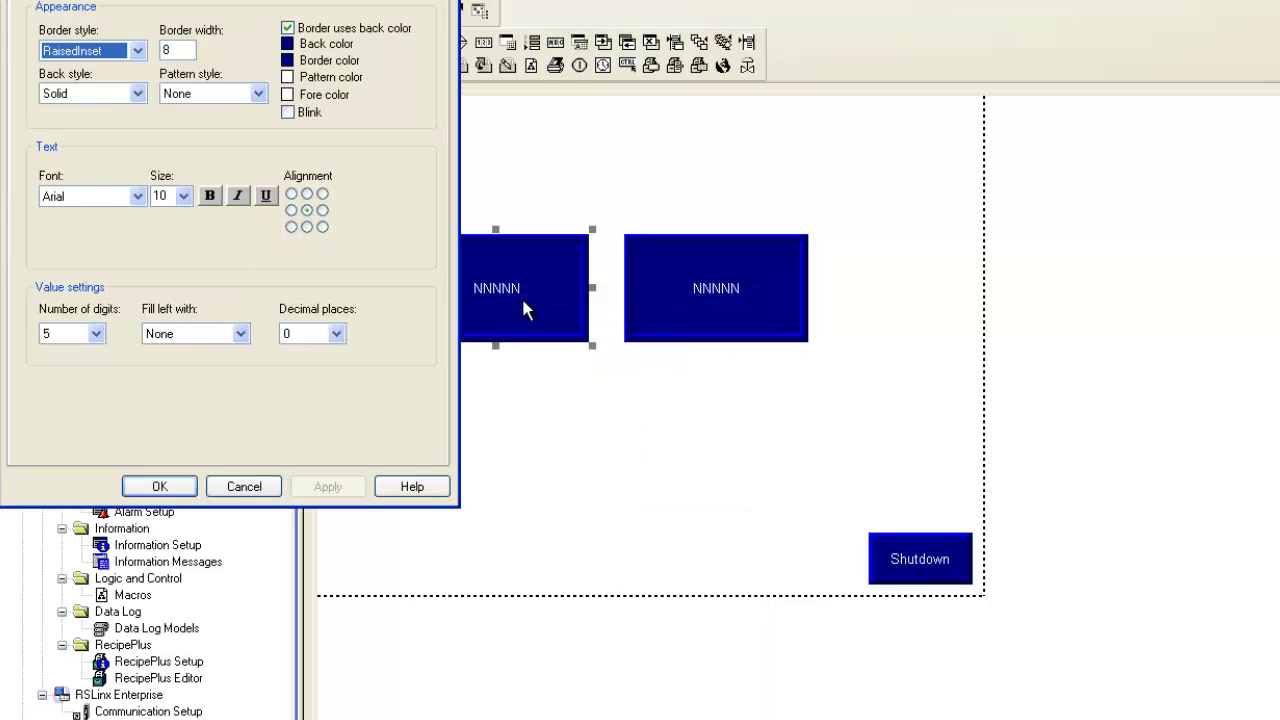
{"action": "left_click", "coordinate": [247, 78]}
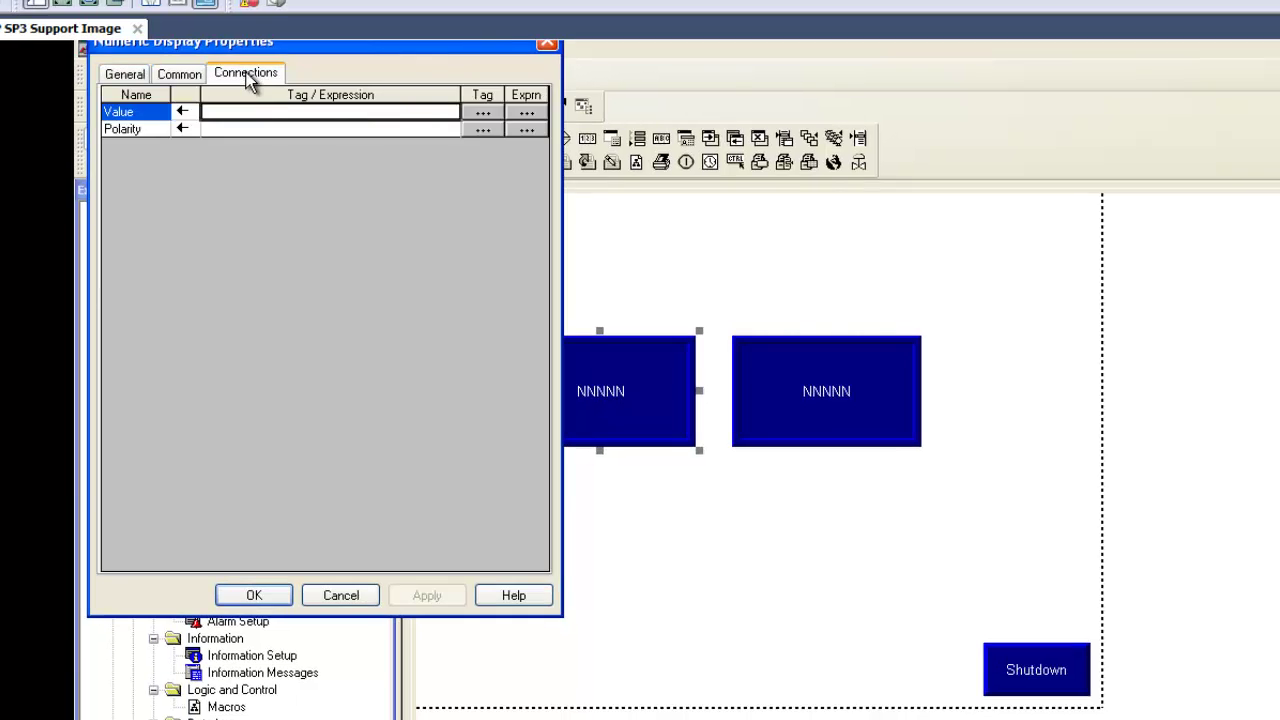
{"action": "left_click", "coordinate": [482, 113]}
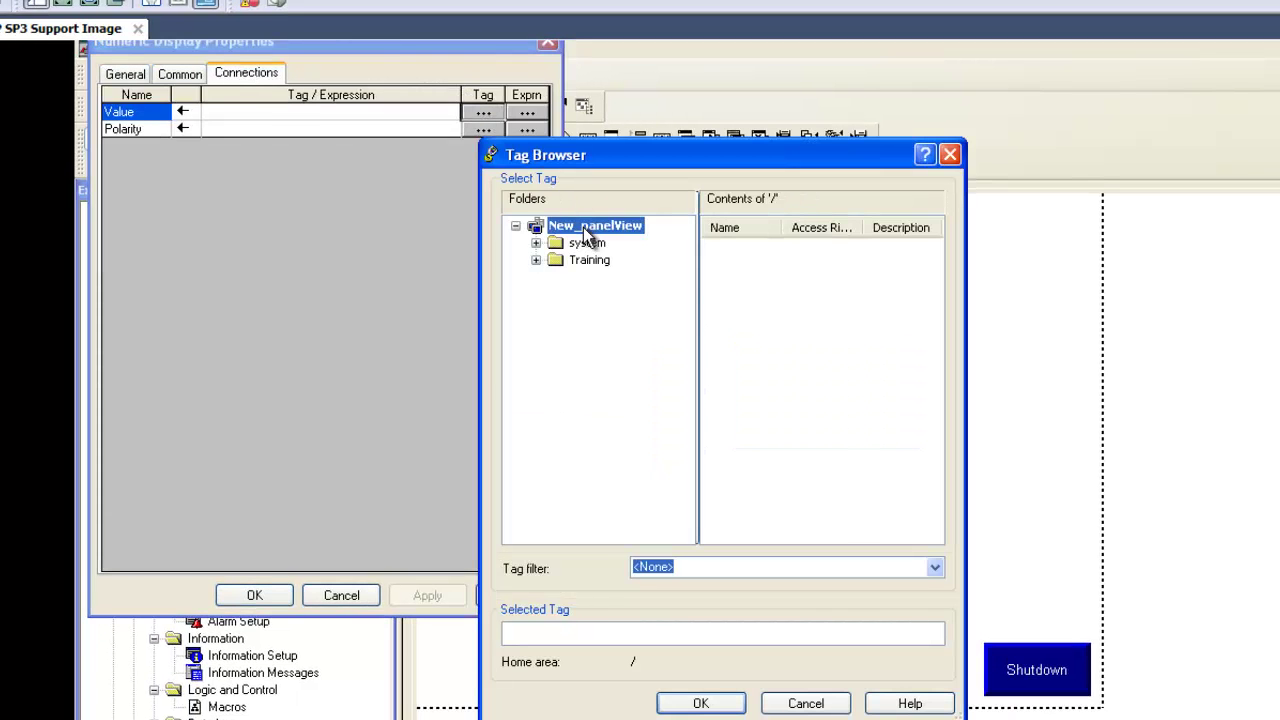
{"action": "right_click", "coordinate": [586, 224]}
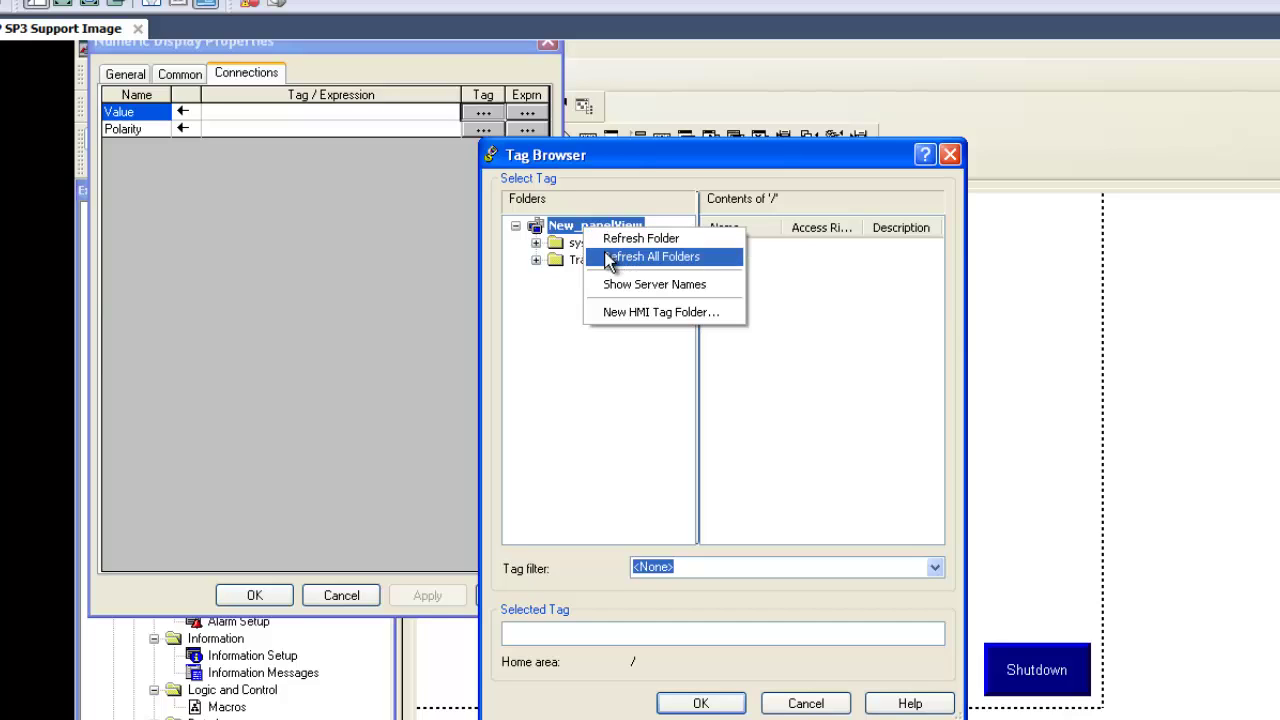
{"action": "left_click", "coordinate": [609, 259]}
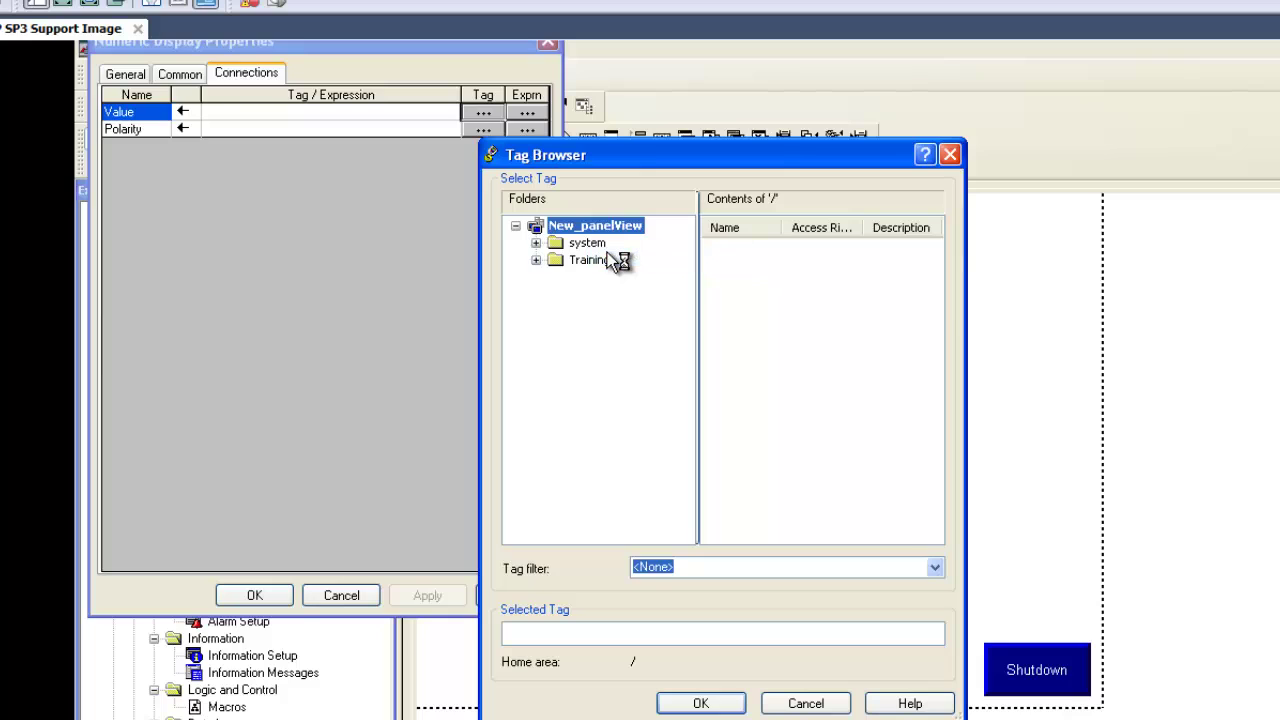
- Connect the left numeric display's value to tag N31:0 from the Training shortcut's Online N31 folder
{"action": "left_click", "coordinate": [536, 260]}
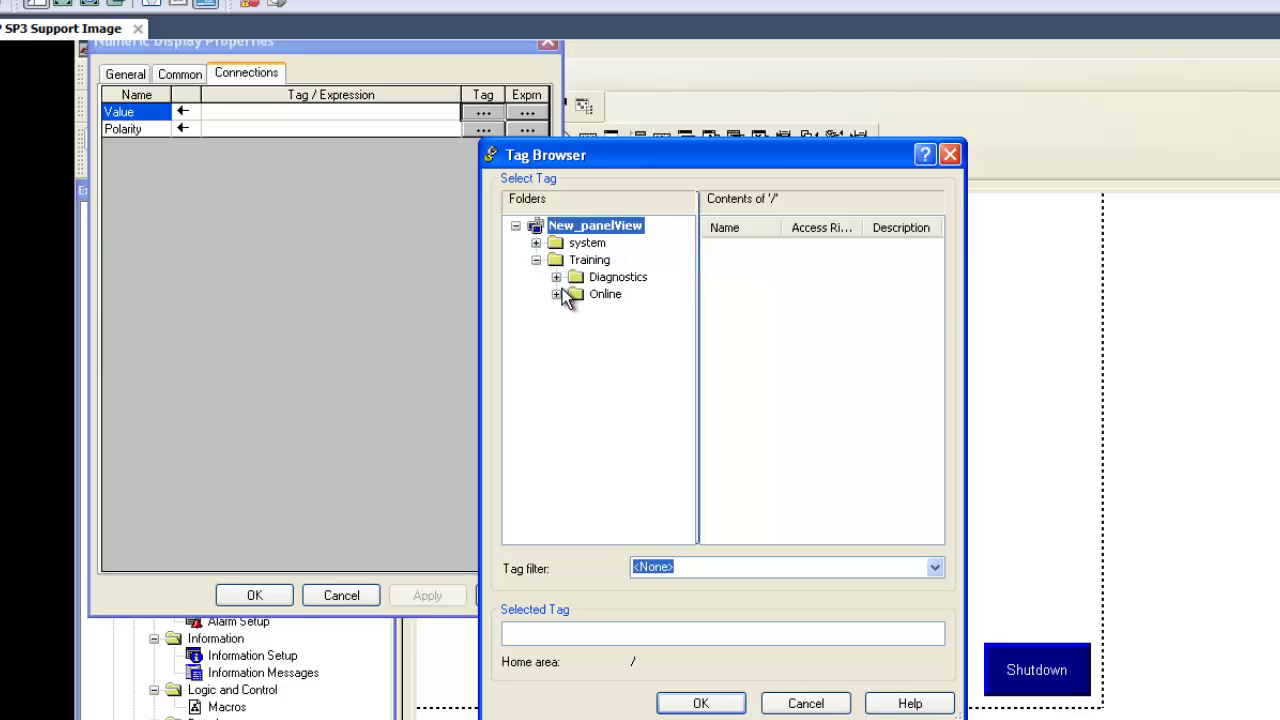
{"action": "left_click", "coordinate": [557, 294]}
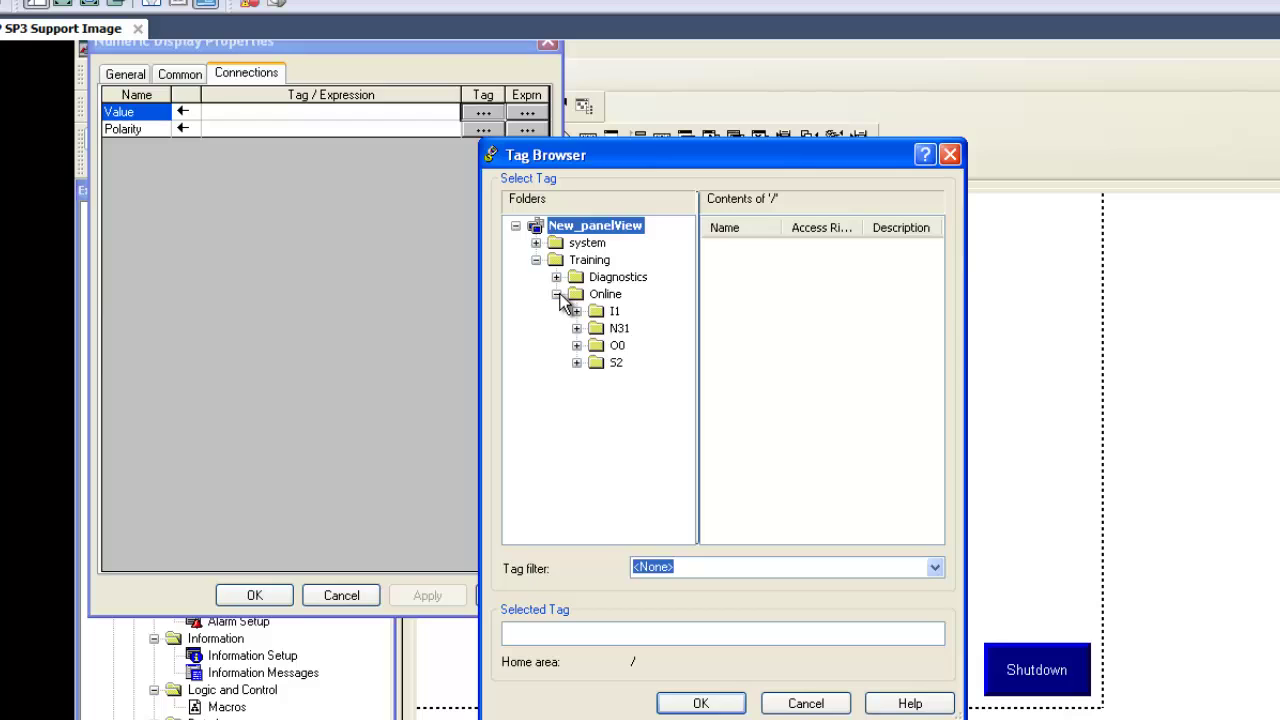
{"action": "left_click", "coordinate": [605, 330]}
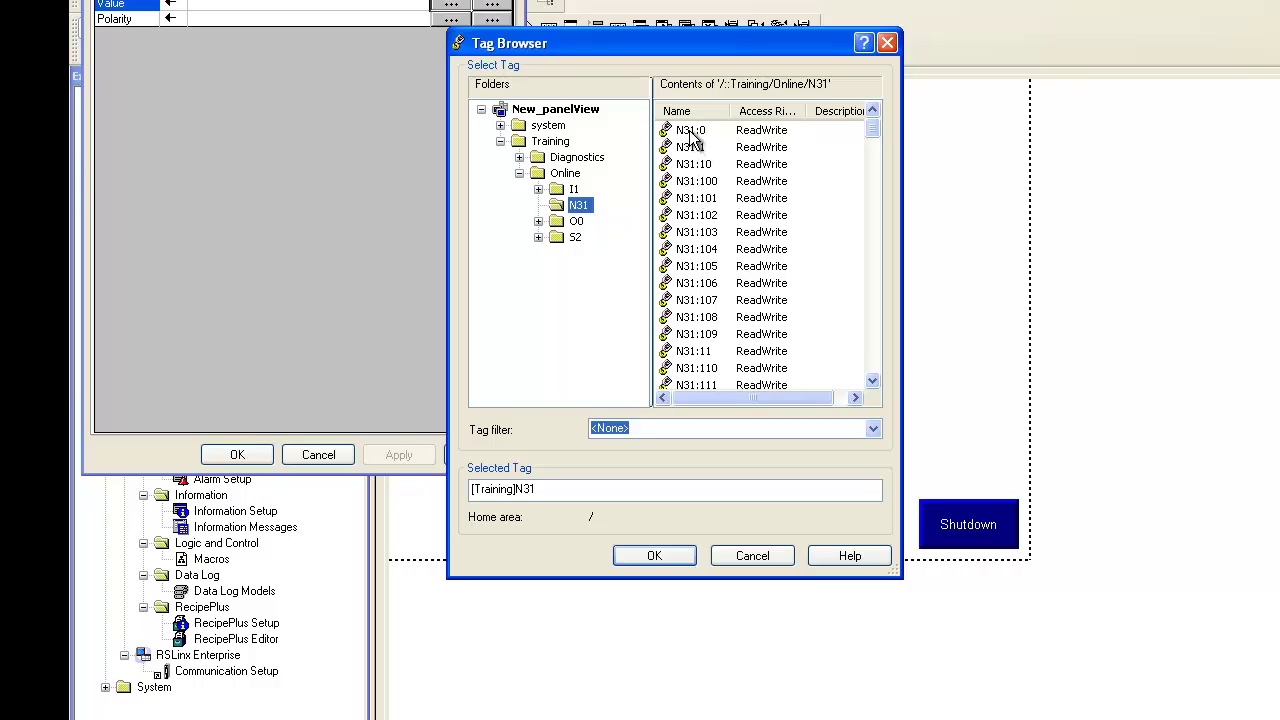
{"action": "left_click", "coordinate": [690, 132]}
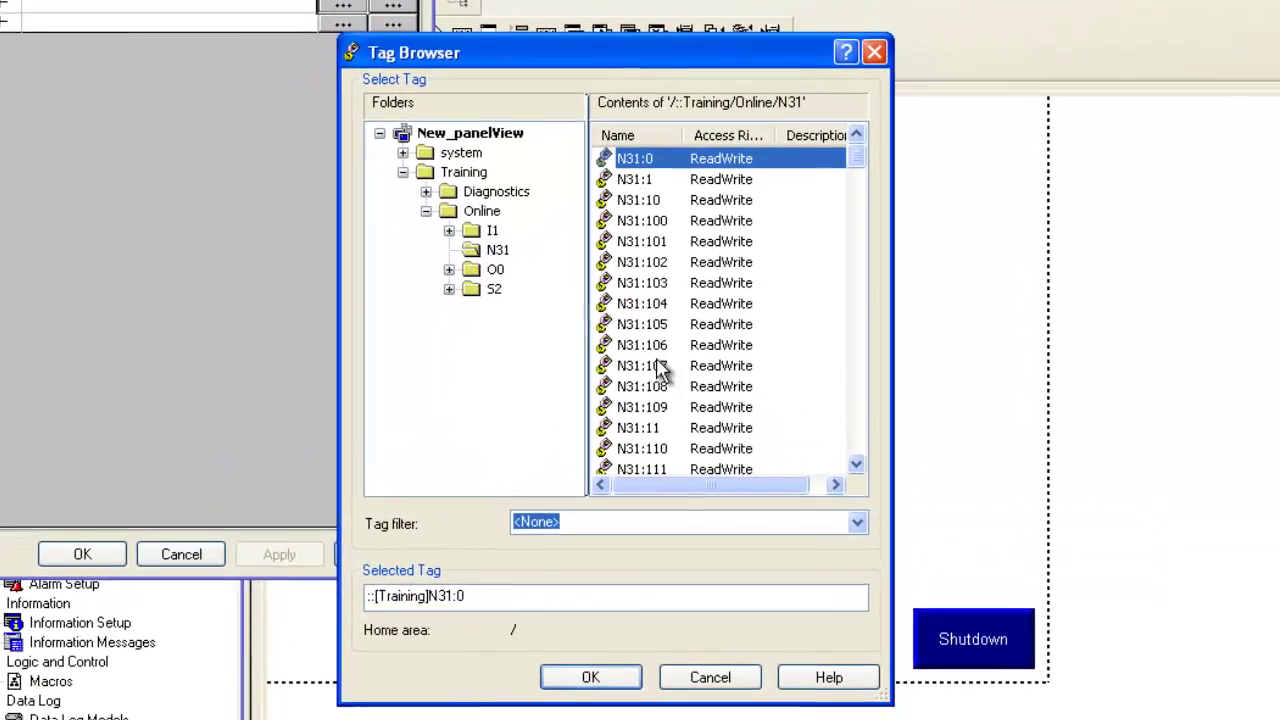
{"action": "left_click", "coordinate": [624, 618]}
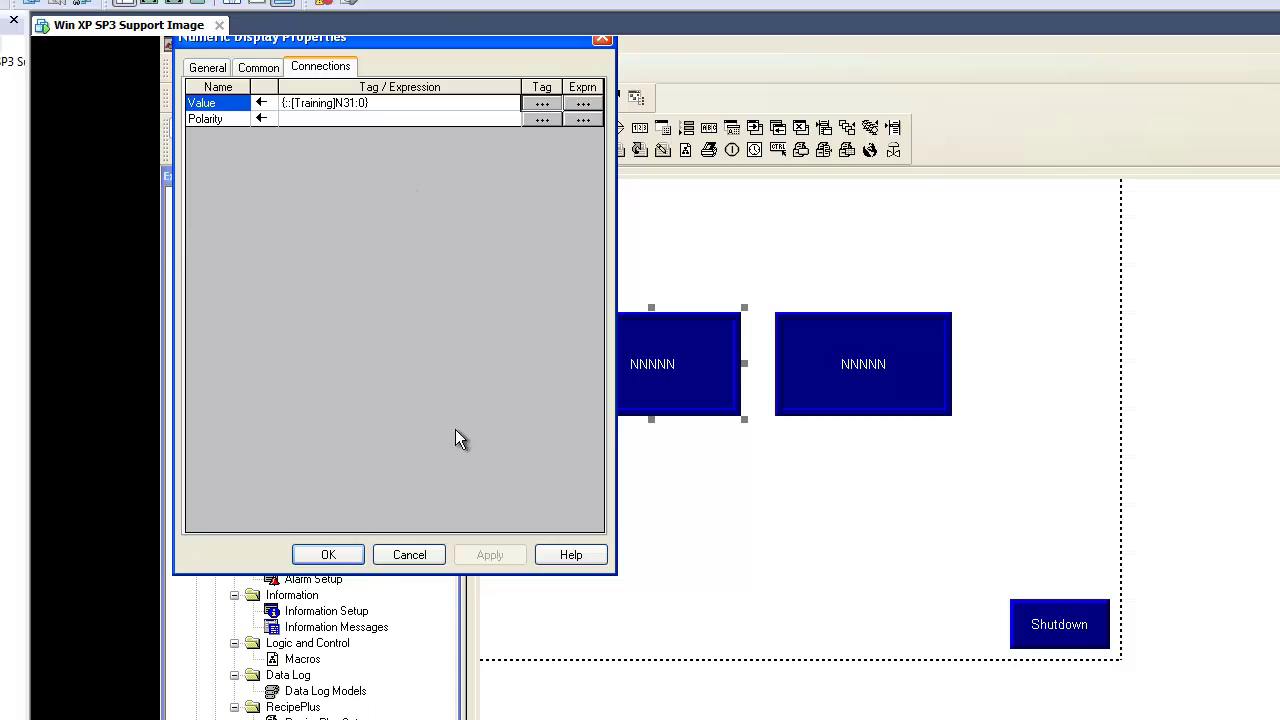
{"action": "left_click", "coordinate": [329, 555]}
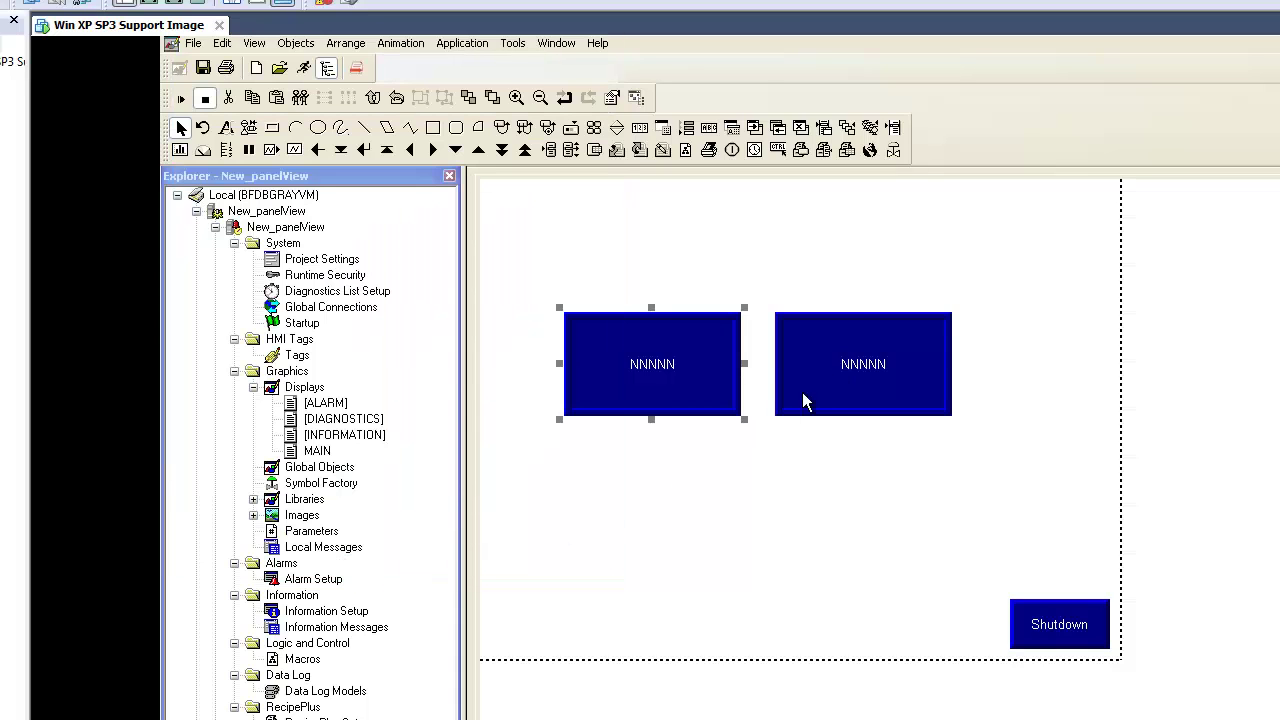
- Connect the right numeric display's value to the Training shortcut's online tag N31:128 and test-run the MAIN display
{"action": "right_click", "coordinate": [866, 354]}
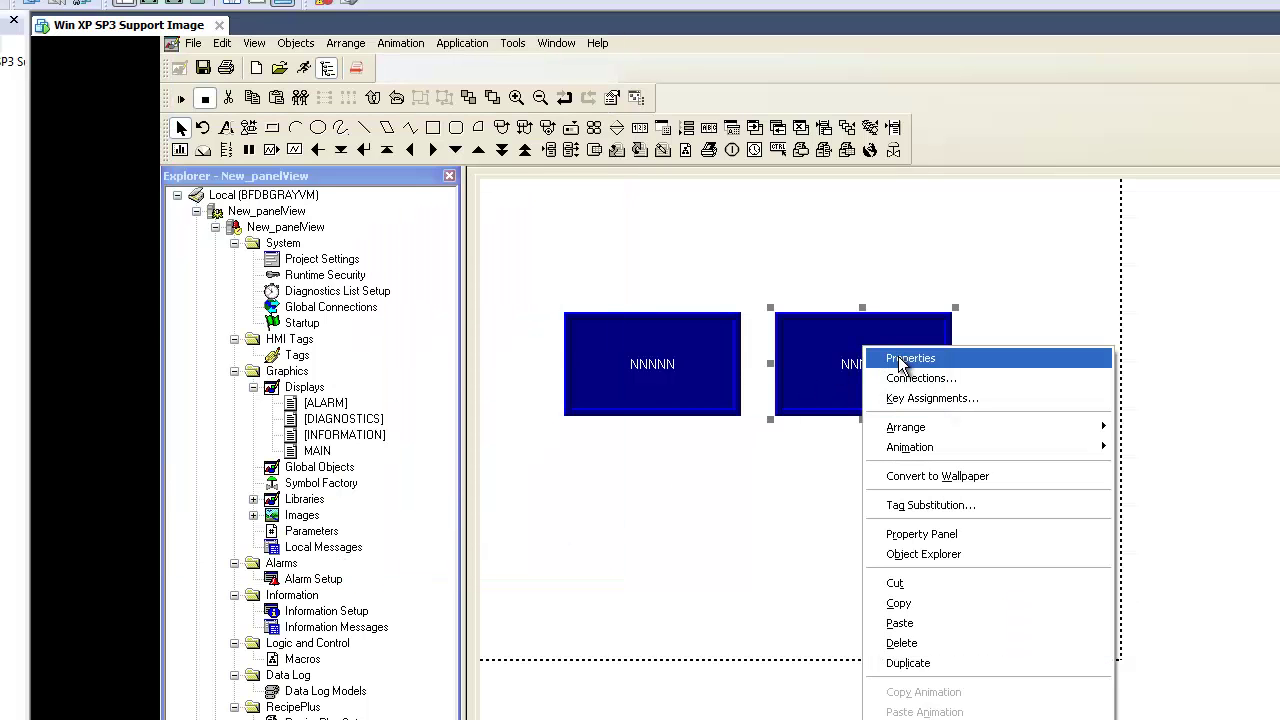
{"action": "left_click", "coordinate": [900, 363]}
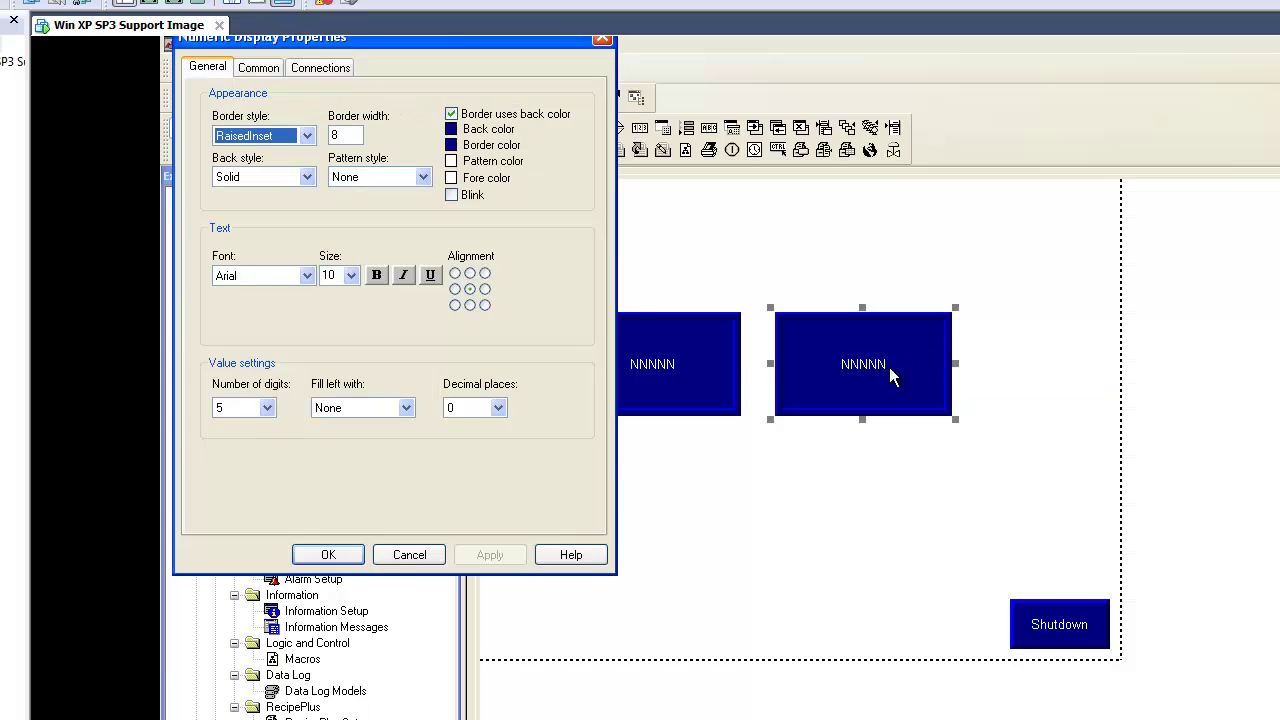
{"action": "left_click", "coordinate": [340, 70]}
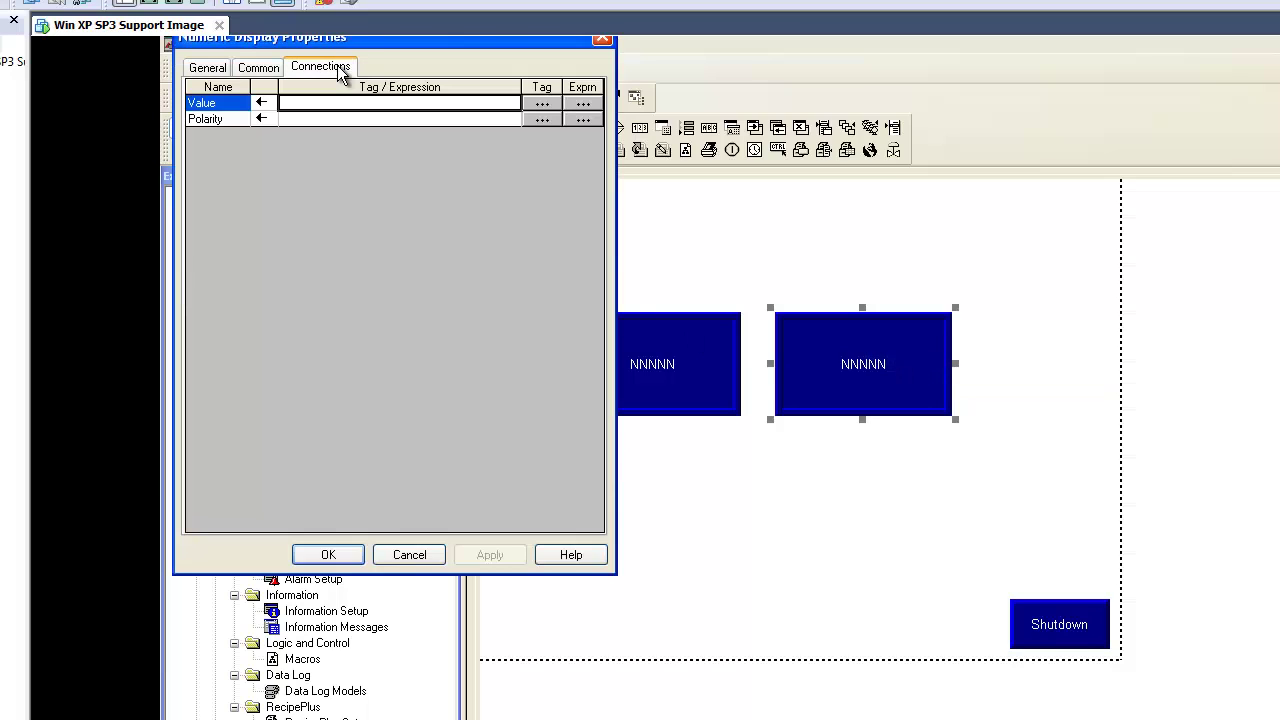
{"action": "left_click", "coordinate": [542, 104]}
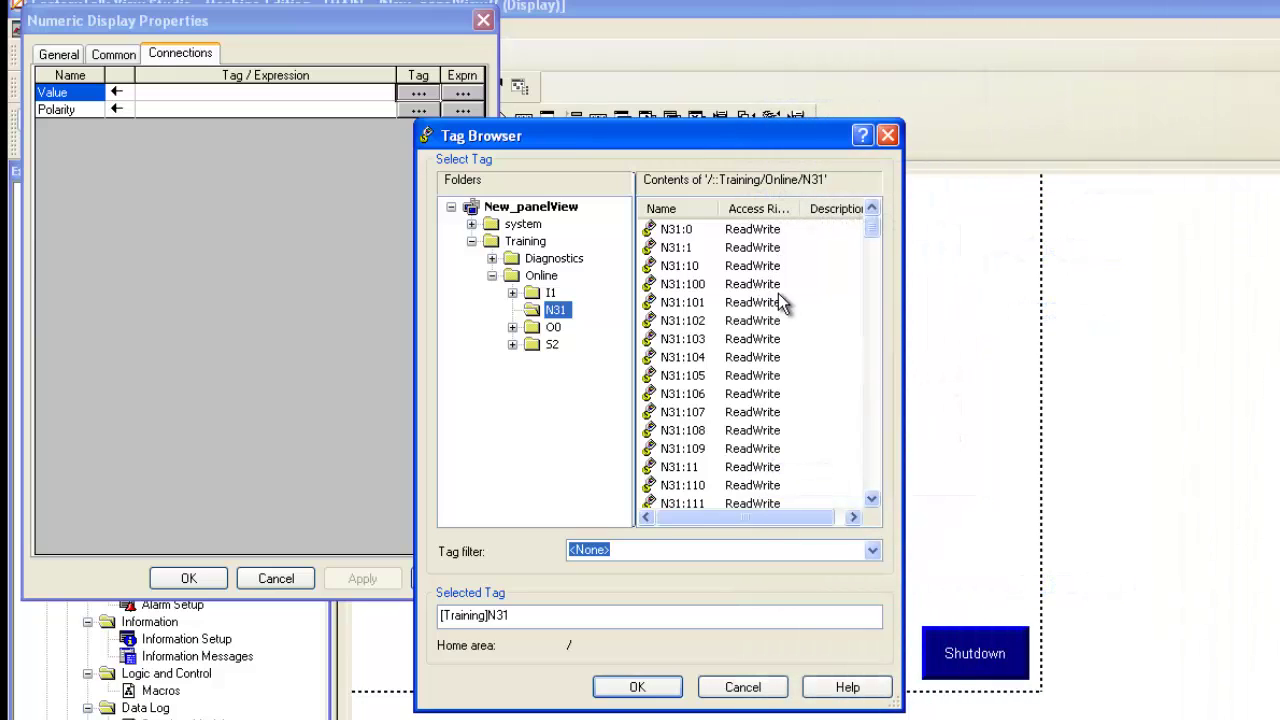
{"action": "left_click_drag", "start_coordinate": [877, 237], "coordinate": [876, 273]}
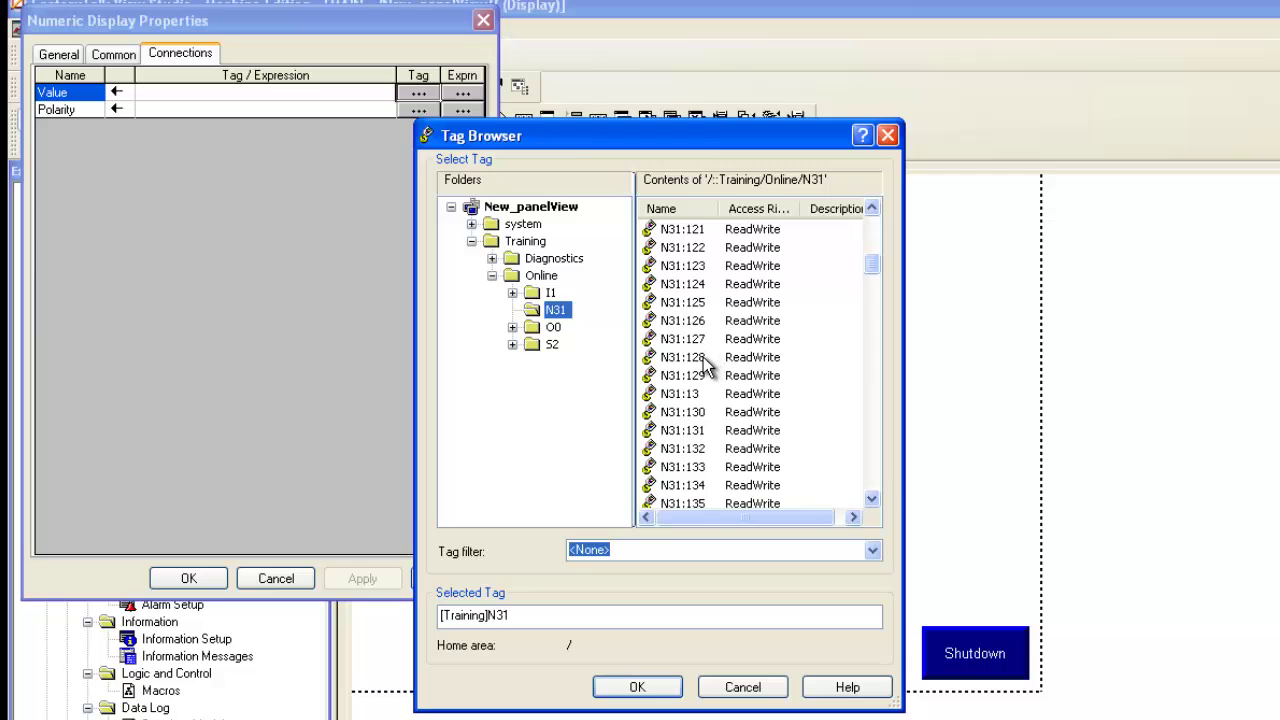
{"action": "left_click", "coordinate": [705, 363]}
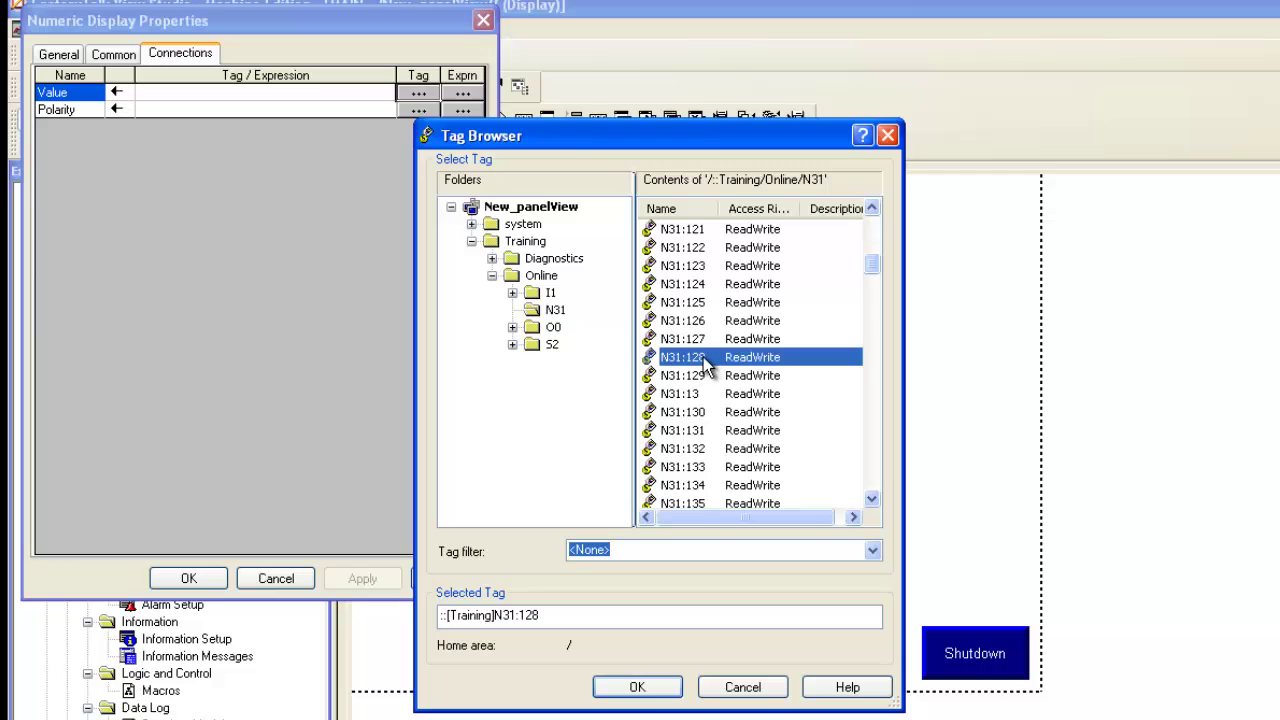
{"action": "left_click", "coordinate": [645, 688]}
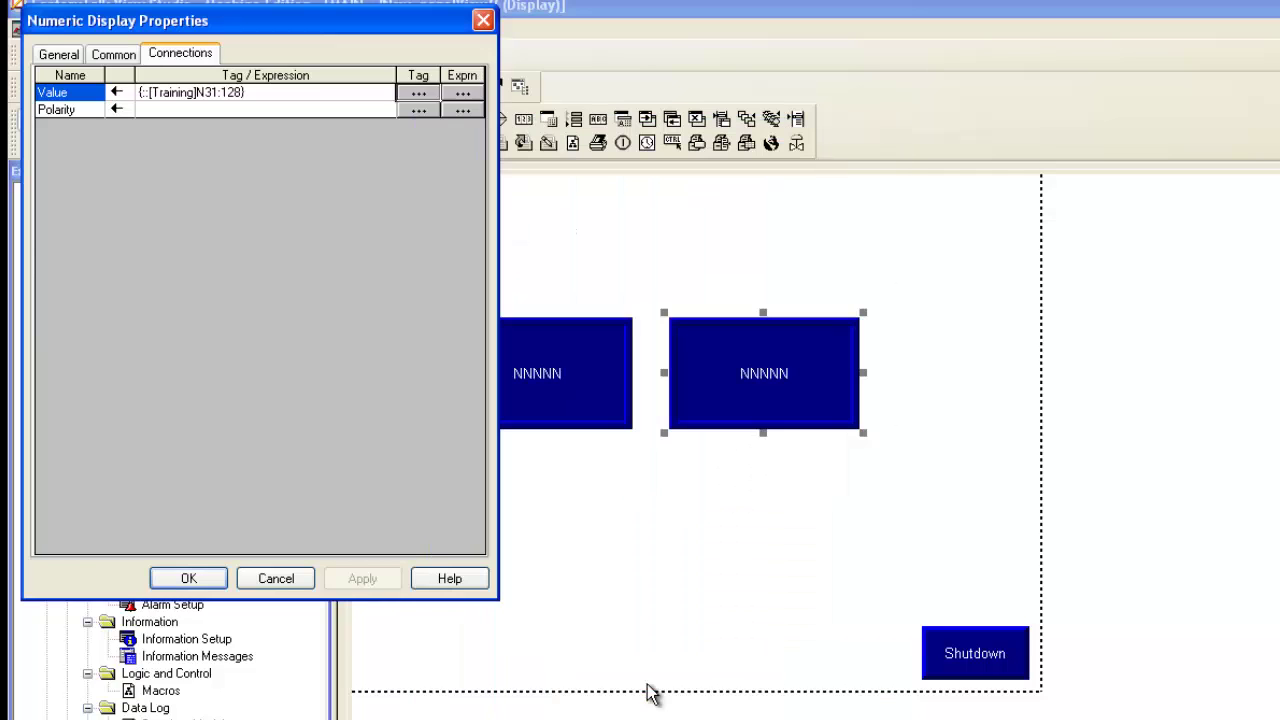
{"action": "left_click", "coordinate": [214, 580]}
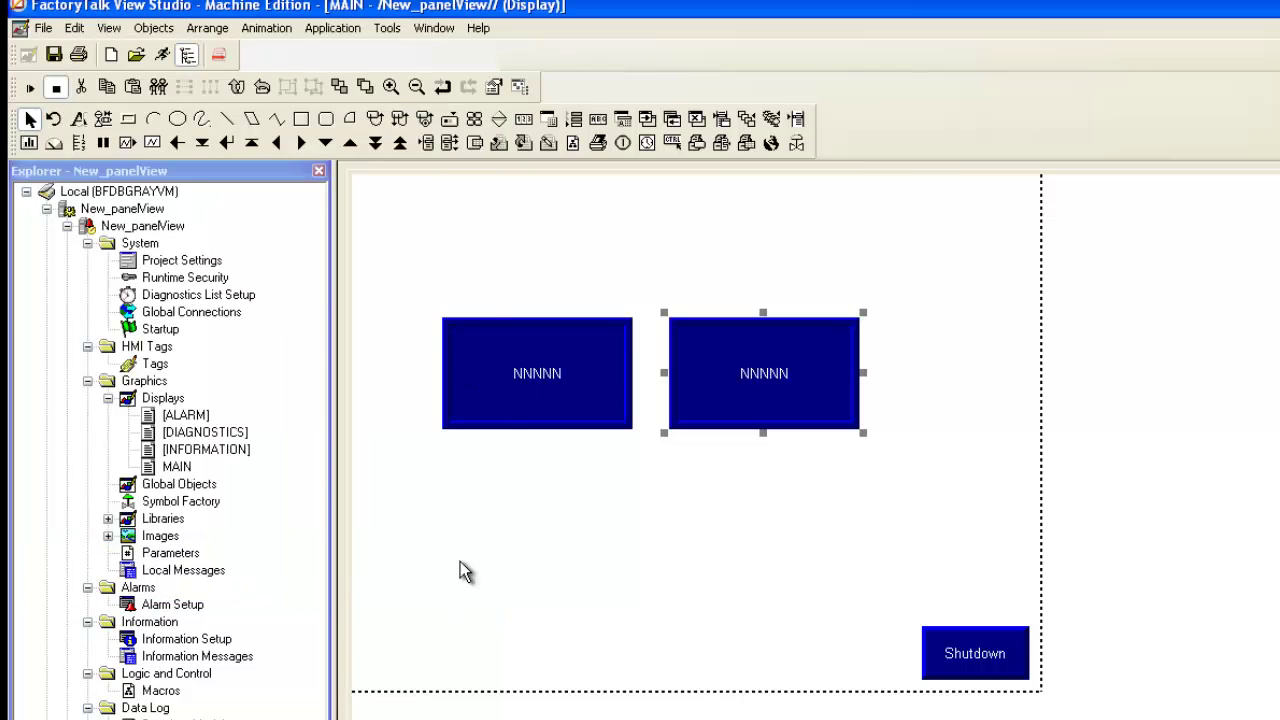
{"action": "left_click", "coordinate": [30, 88]}
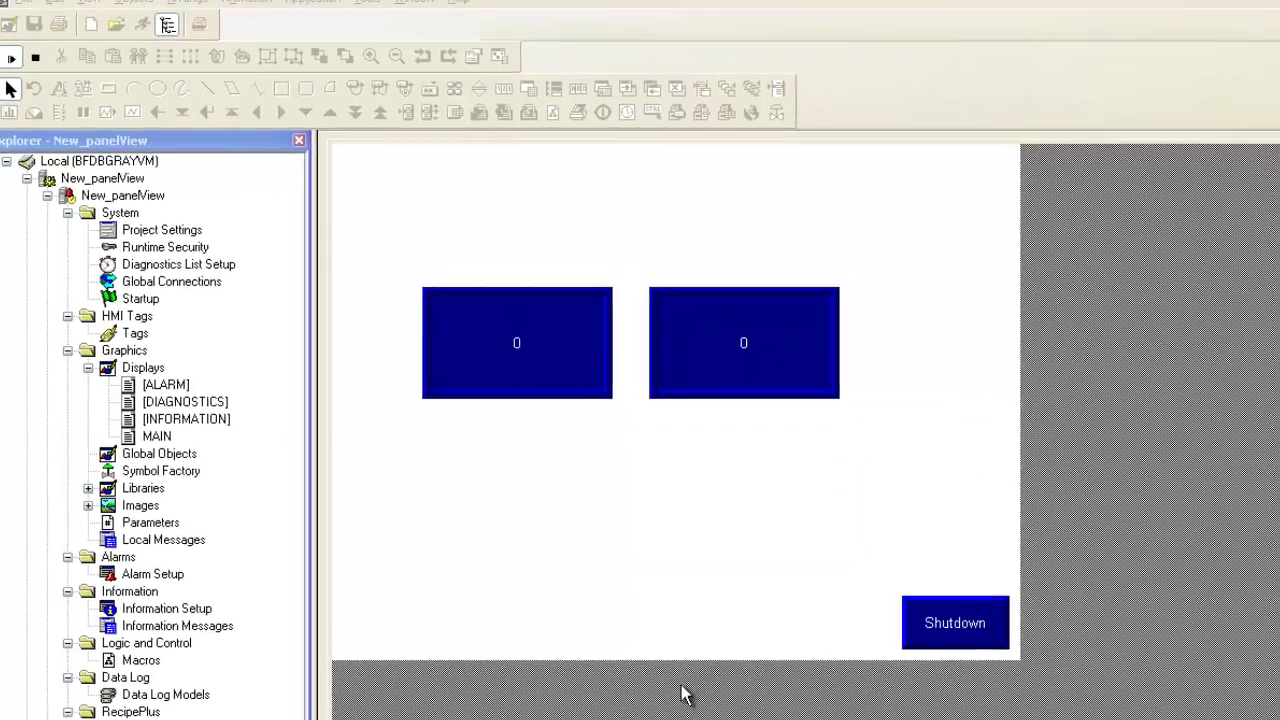
- Switch to the RIO HMI.RSP project in RSLogix 5 and open the N31 data file
{"action": "key", "text": "alt+Tab"}
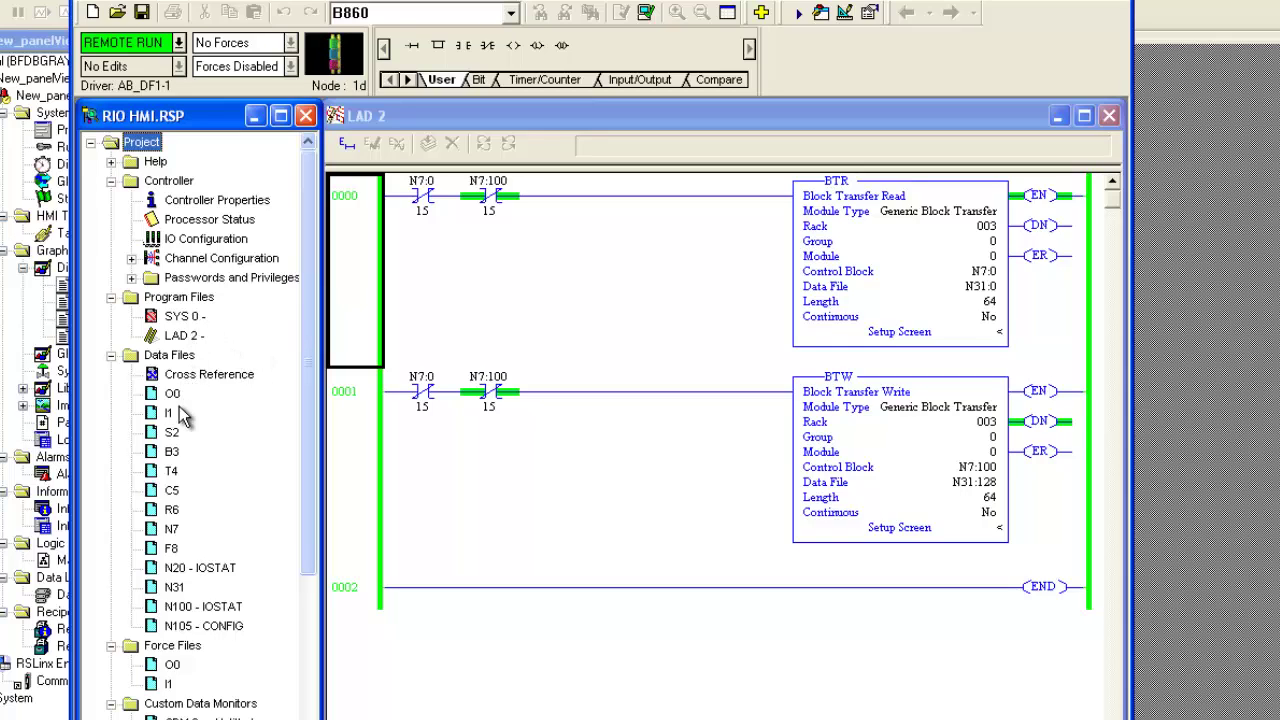
{"action": "left_click", "coordinate": [175, 588]}
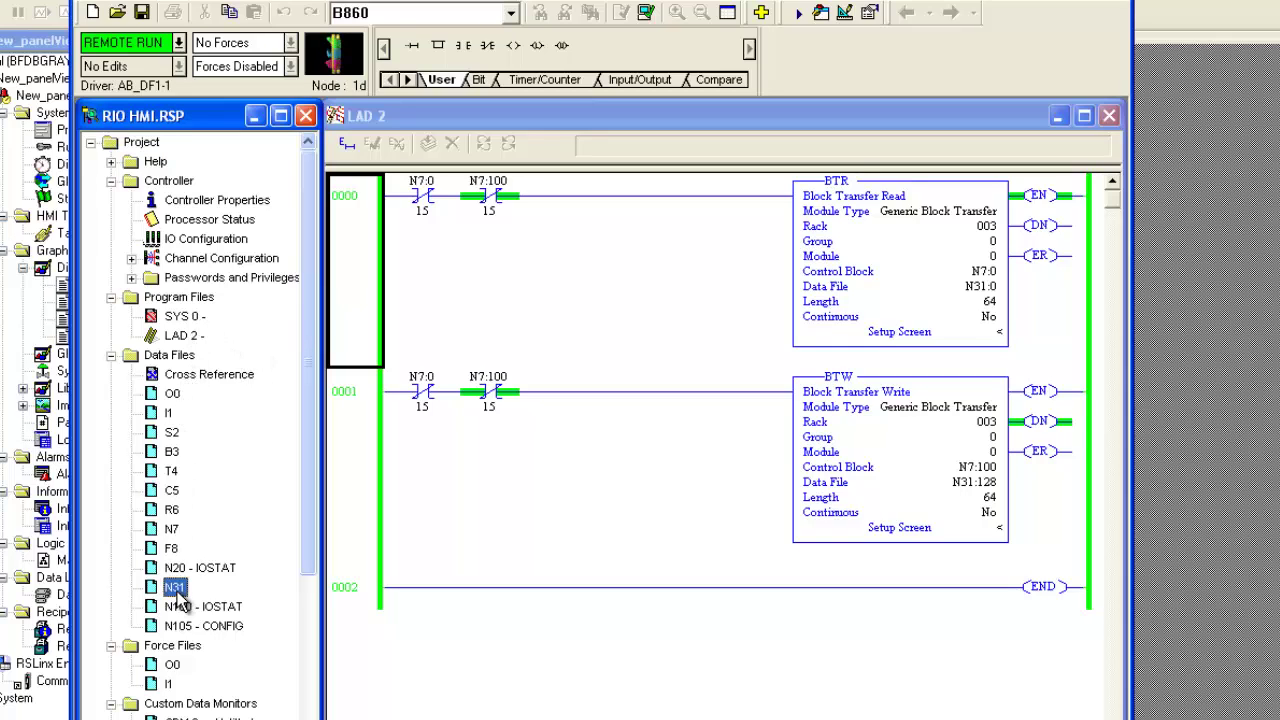
{"action": "double_click", "coordinate": [176, 590]}
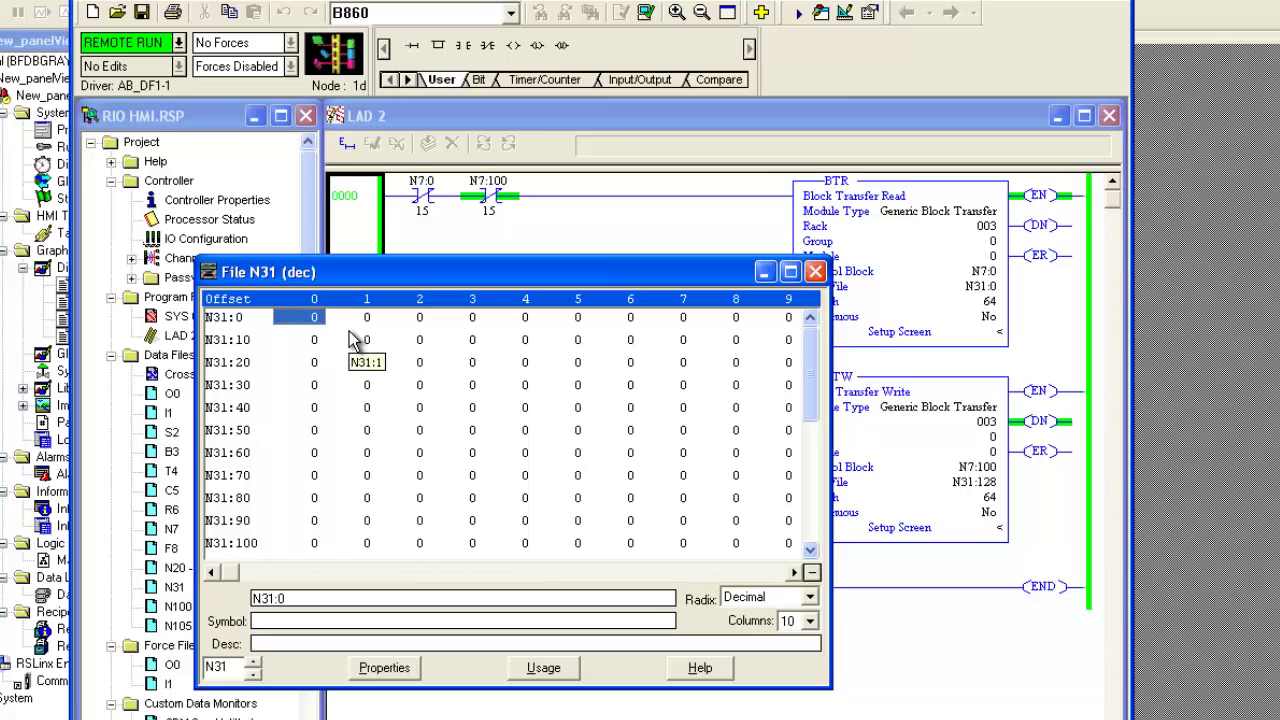
- Set N31:128 to 5 in the data file and return to the running MAIN display in FactoryTalk View to check it
{"action": "scroll", "coordinate": [352, 340], "scroll_direction": "down", "scroll_amount": 3}
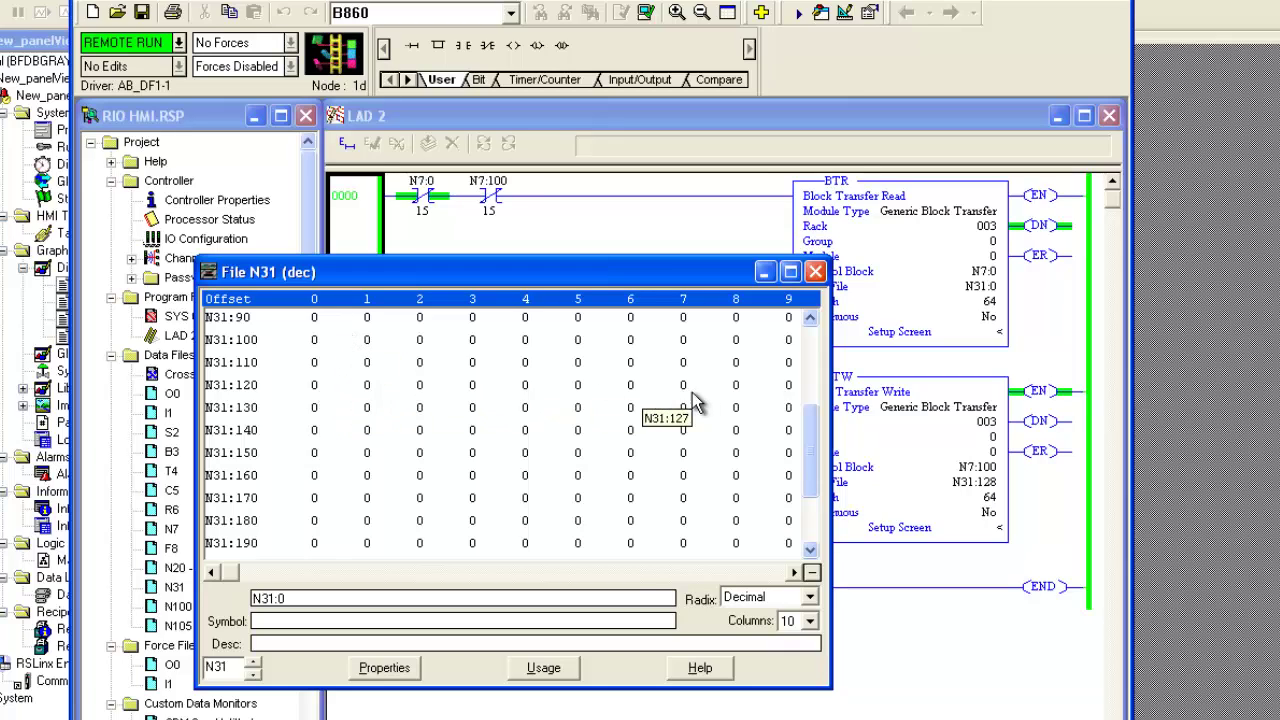
{"action": "left_click", "coordinate": [735, 386]}
{"action": "type", "text": "5"}
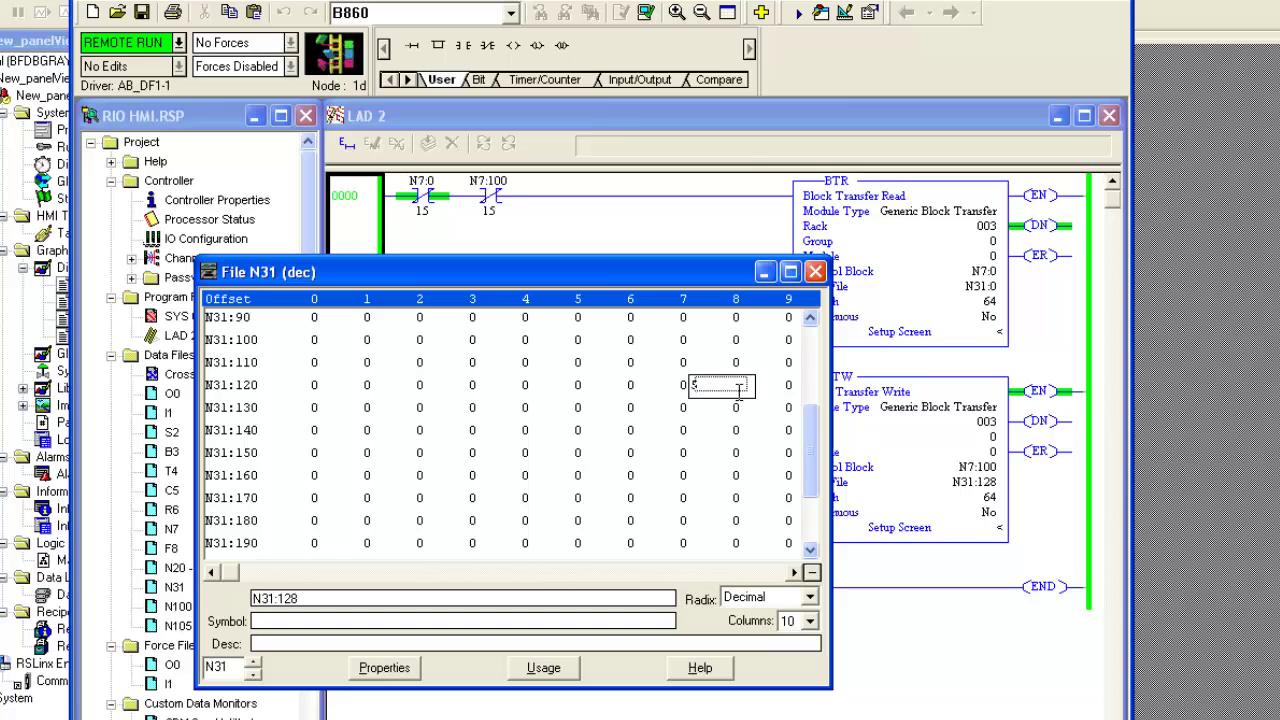
{"action": "key", "text": "Return"}
{"action": "left_click", "coordinate": [738, 407]}
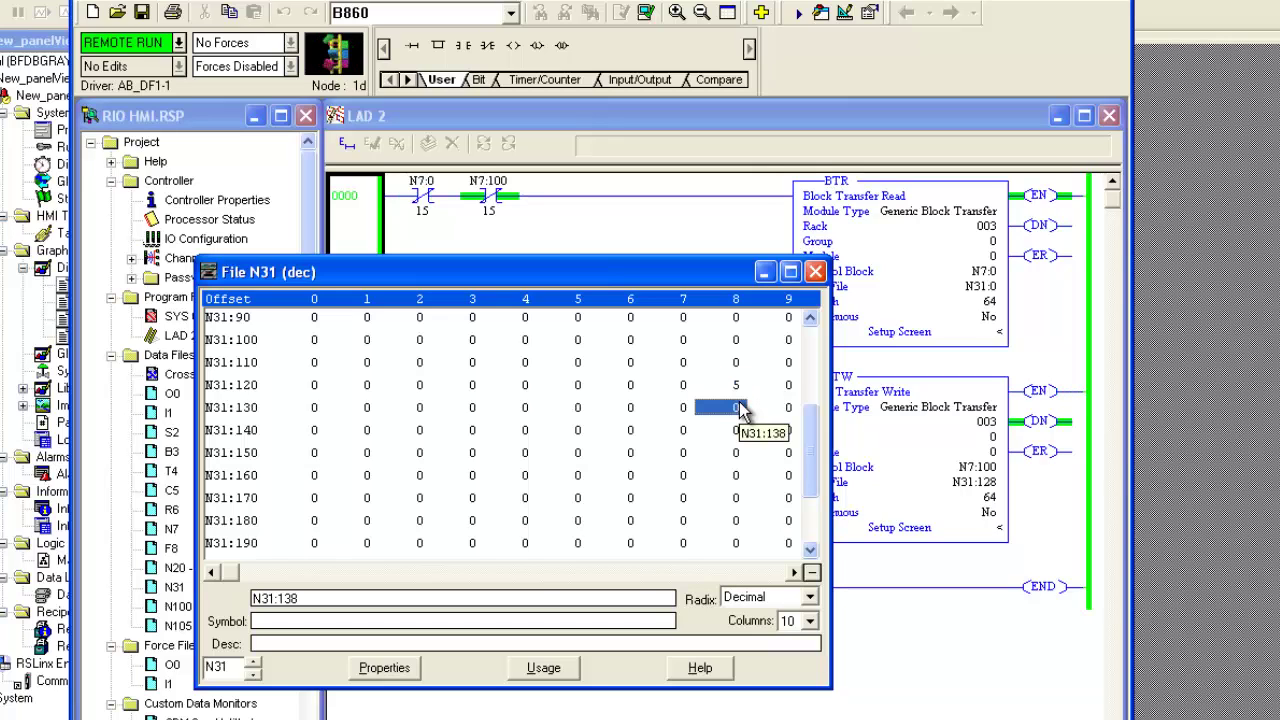
{"action": "key", "text": "alt+Tab"}
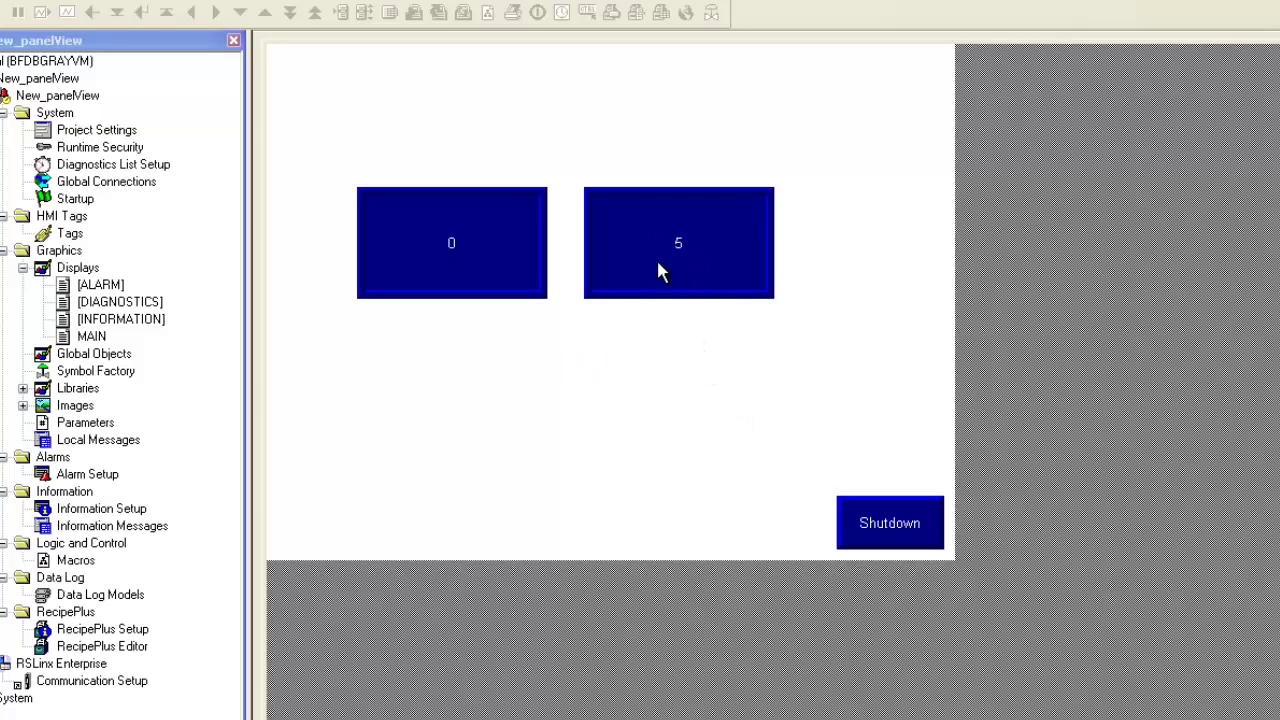
- Switch back to the N31 data file in RSLogix 5 and reset N31:128 to 0
{"action": "key", "text": "alt+Tab"}
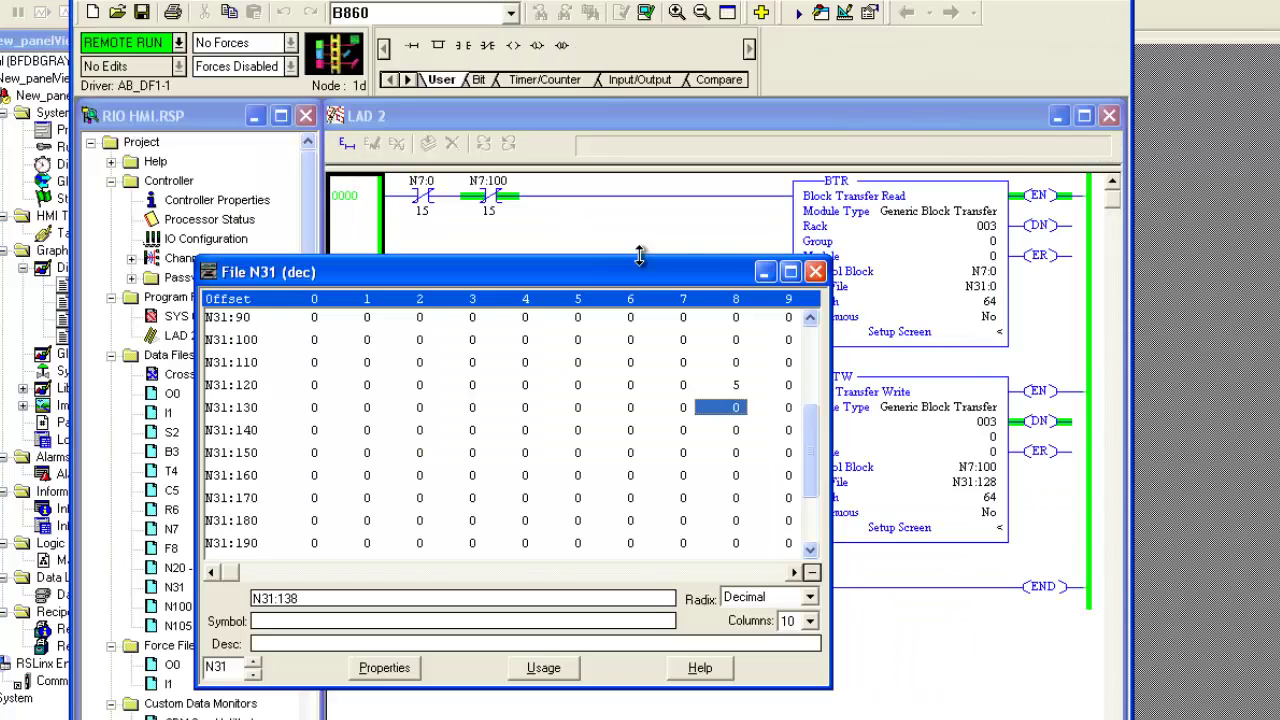
{"action": "left_click", "coordinate": [733, 384]}
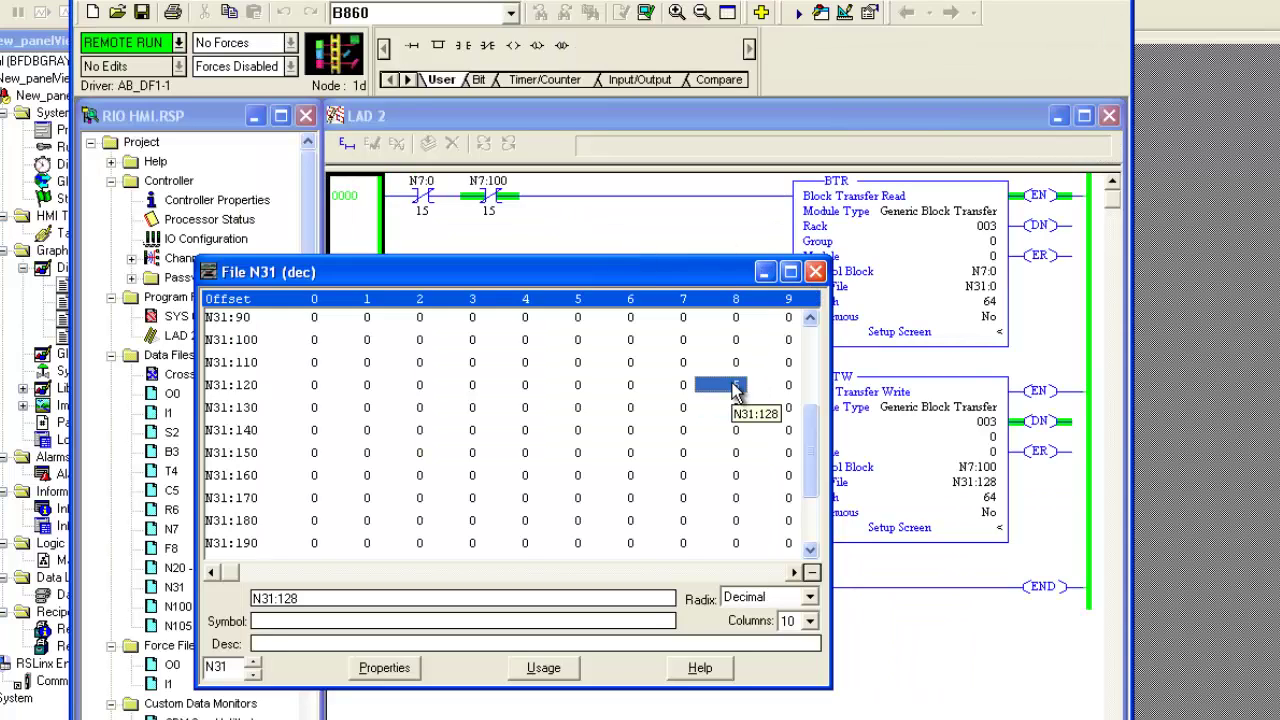
{"action": "type", "text": "0"}
{"action": "key", "text": "Return"}
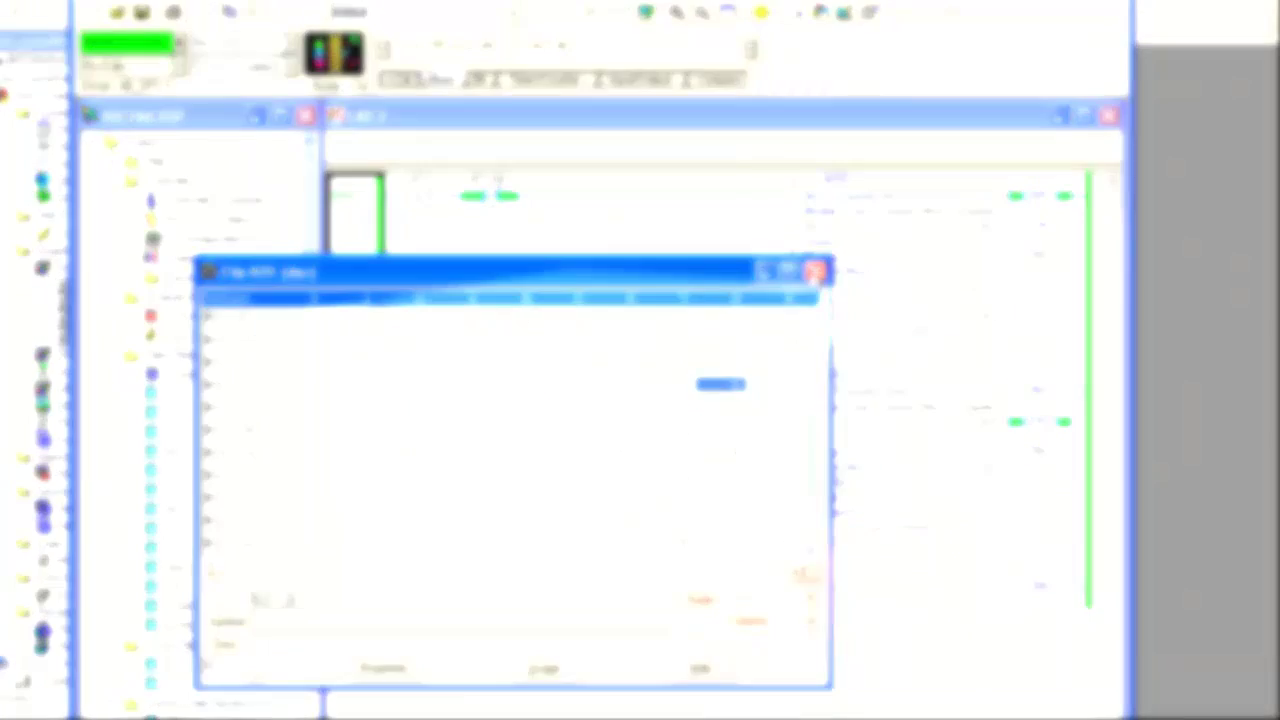